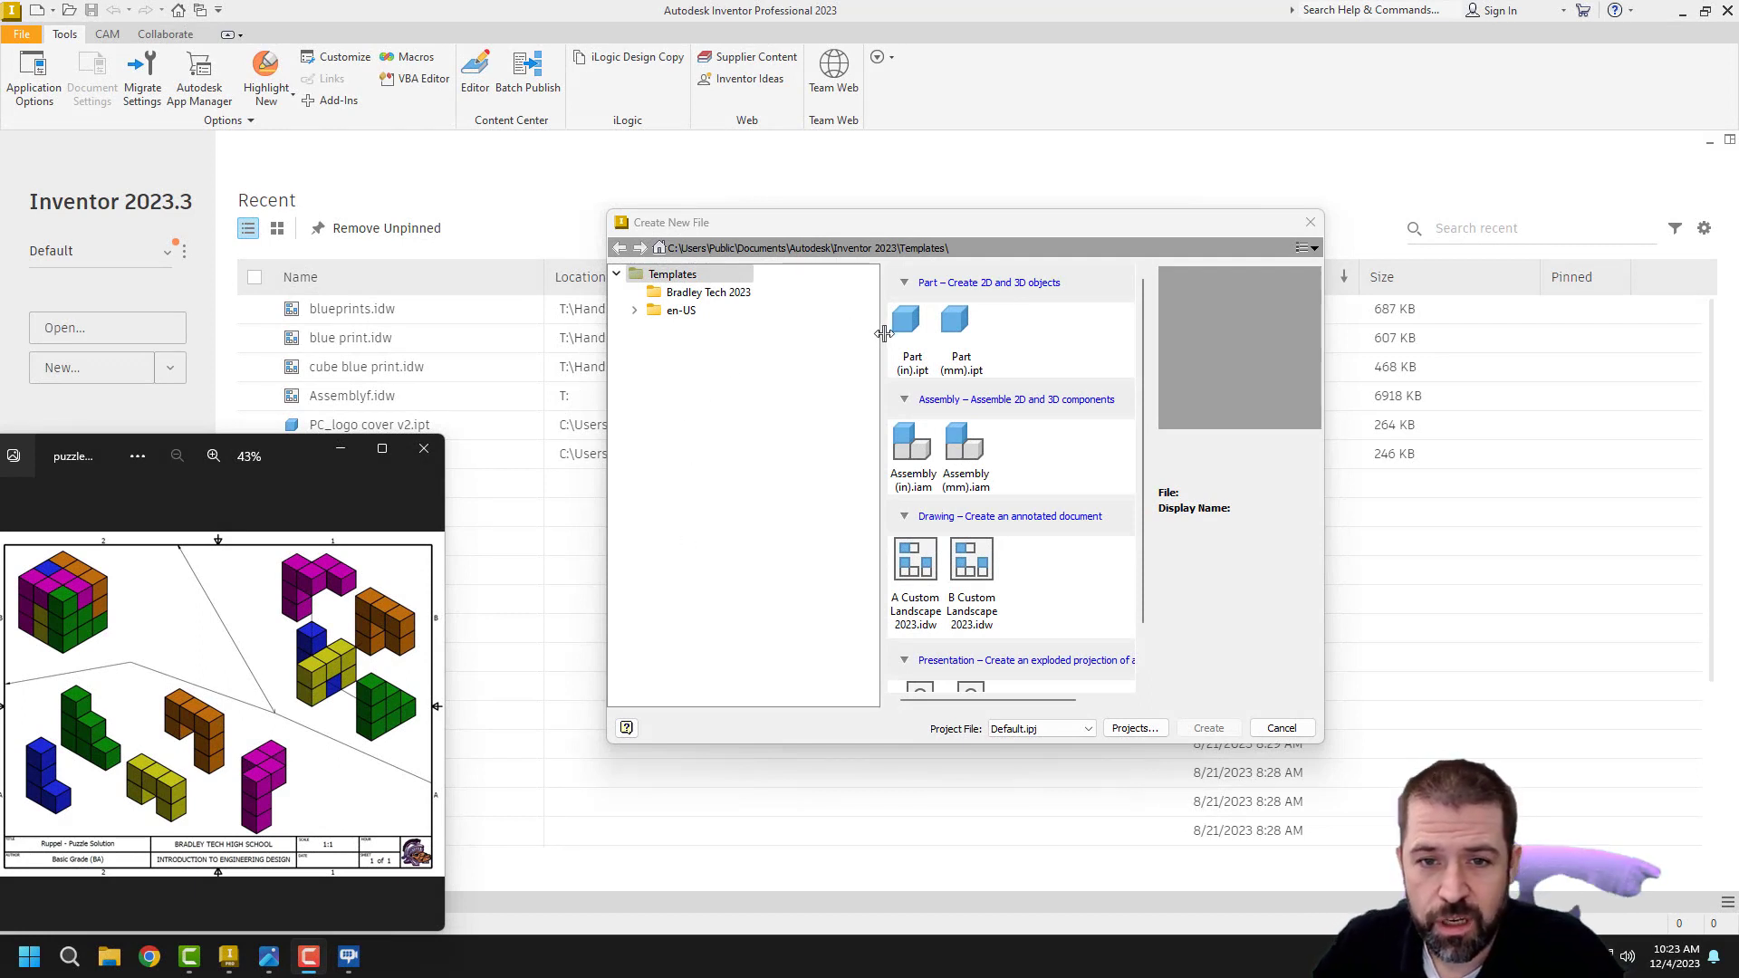
Step: Create a new inch assembly from the Assembly (in).iam template and accept the style library definitions
left_click(900, 338)
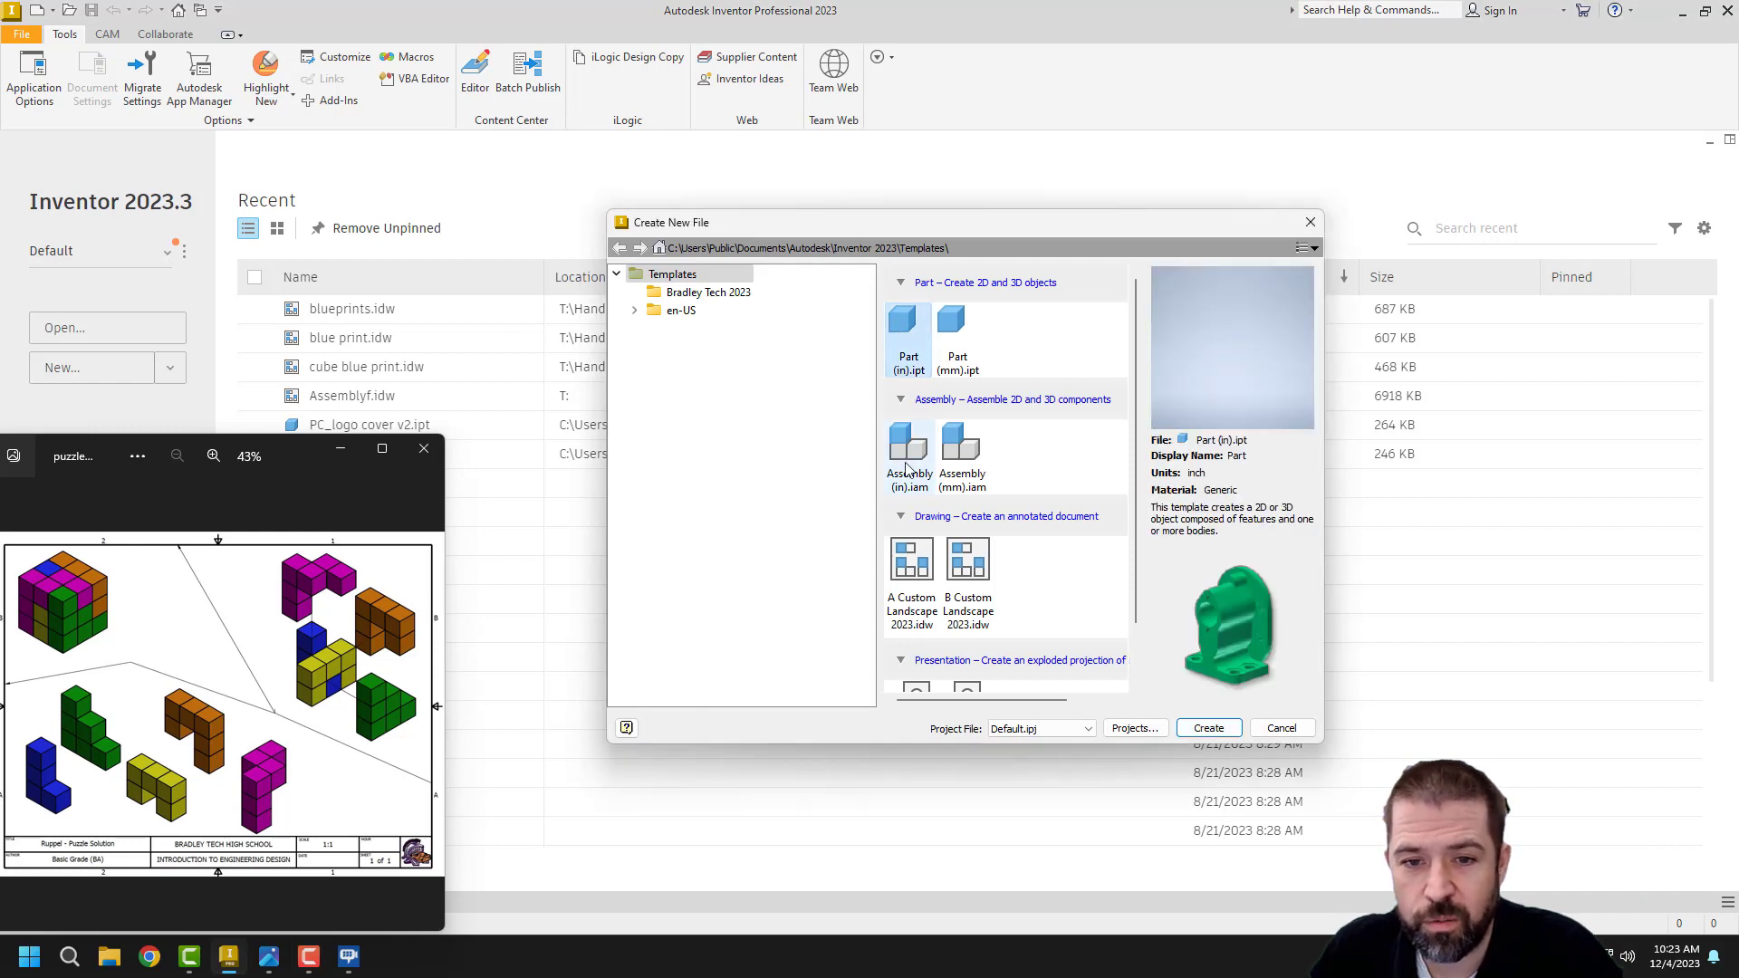
left_click(901, 453)
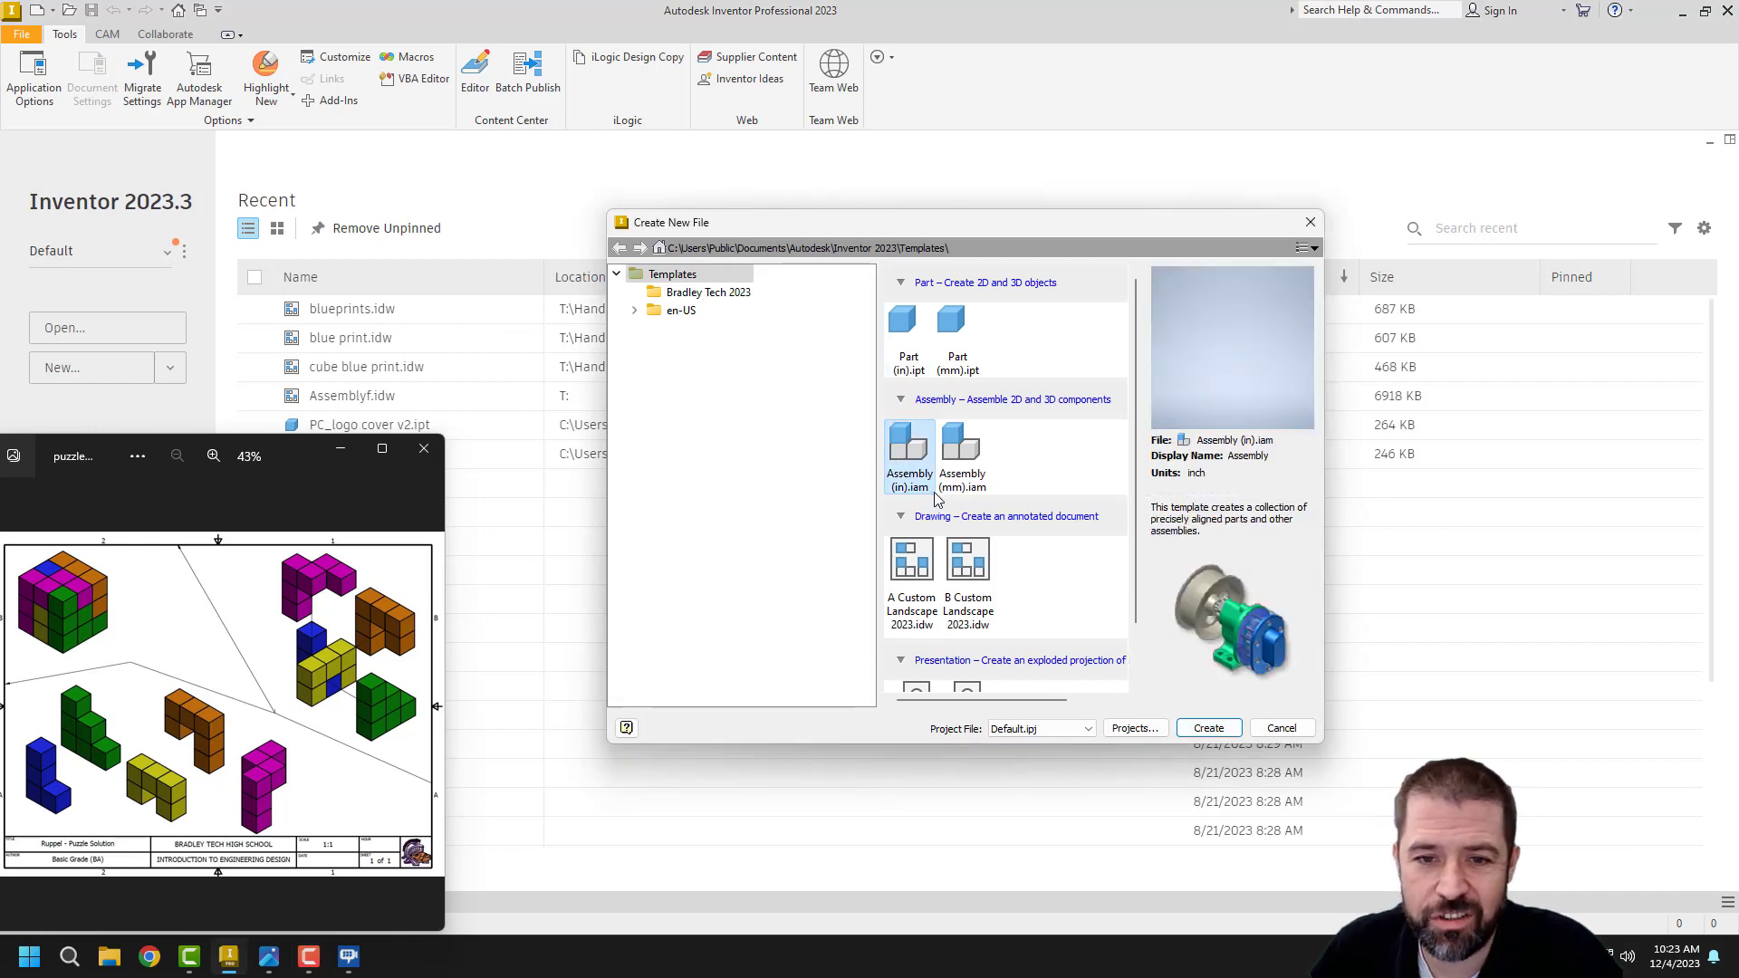
left_click(1209, 728)
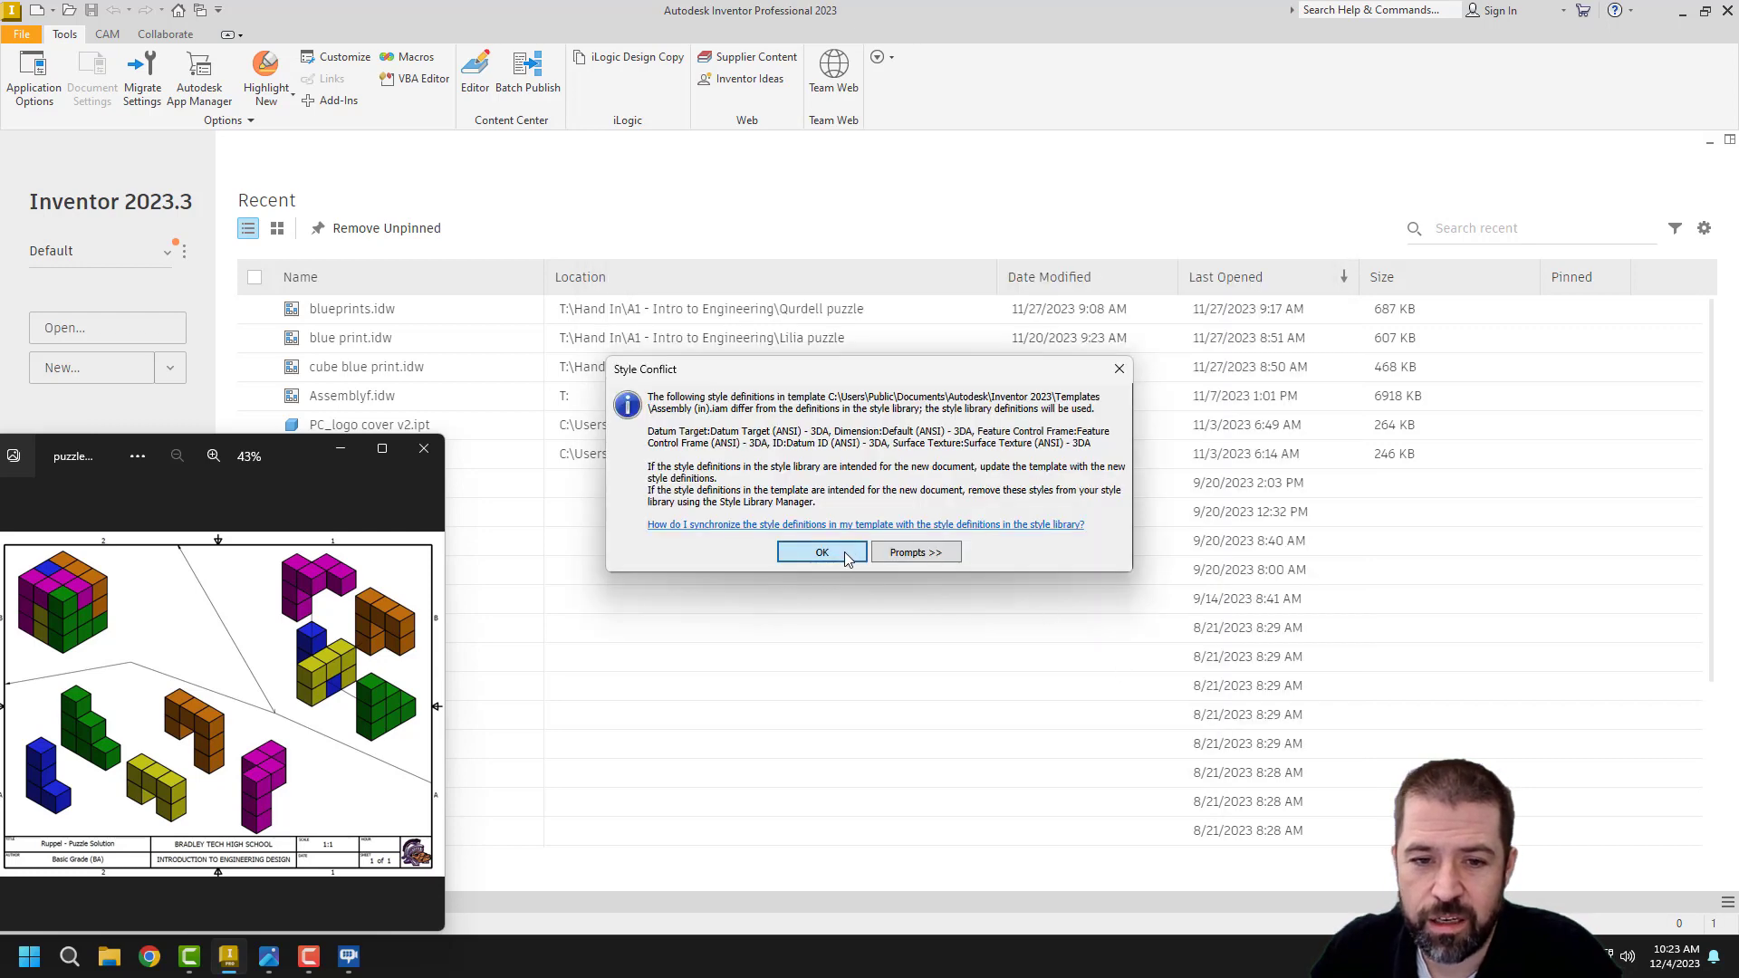
left_click(821, 553)
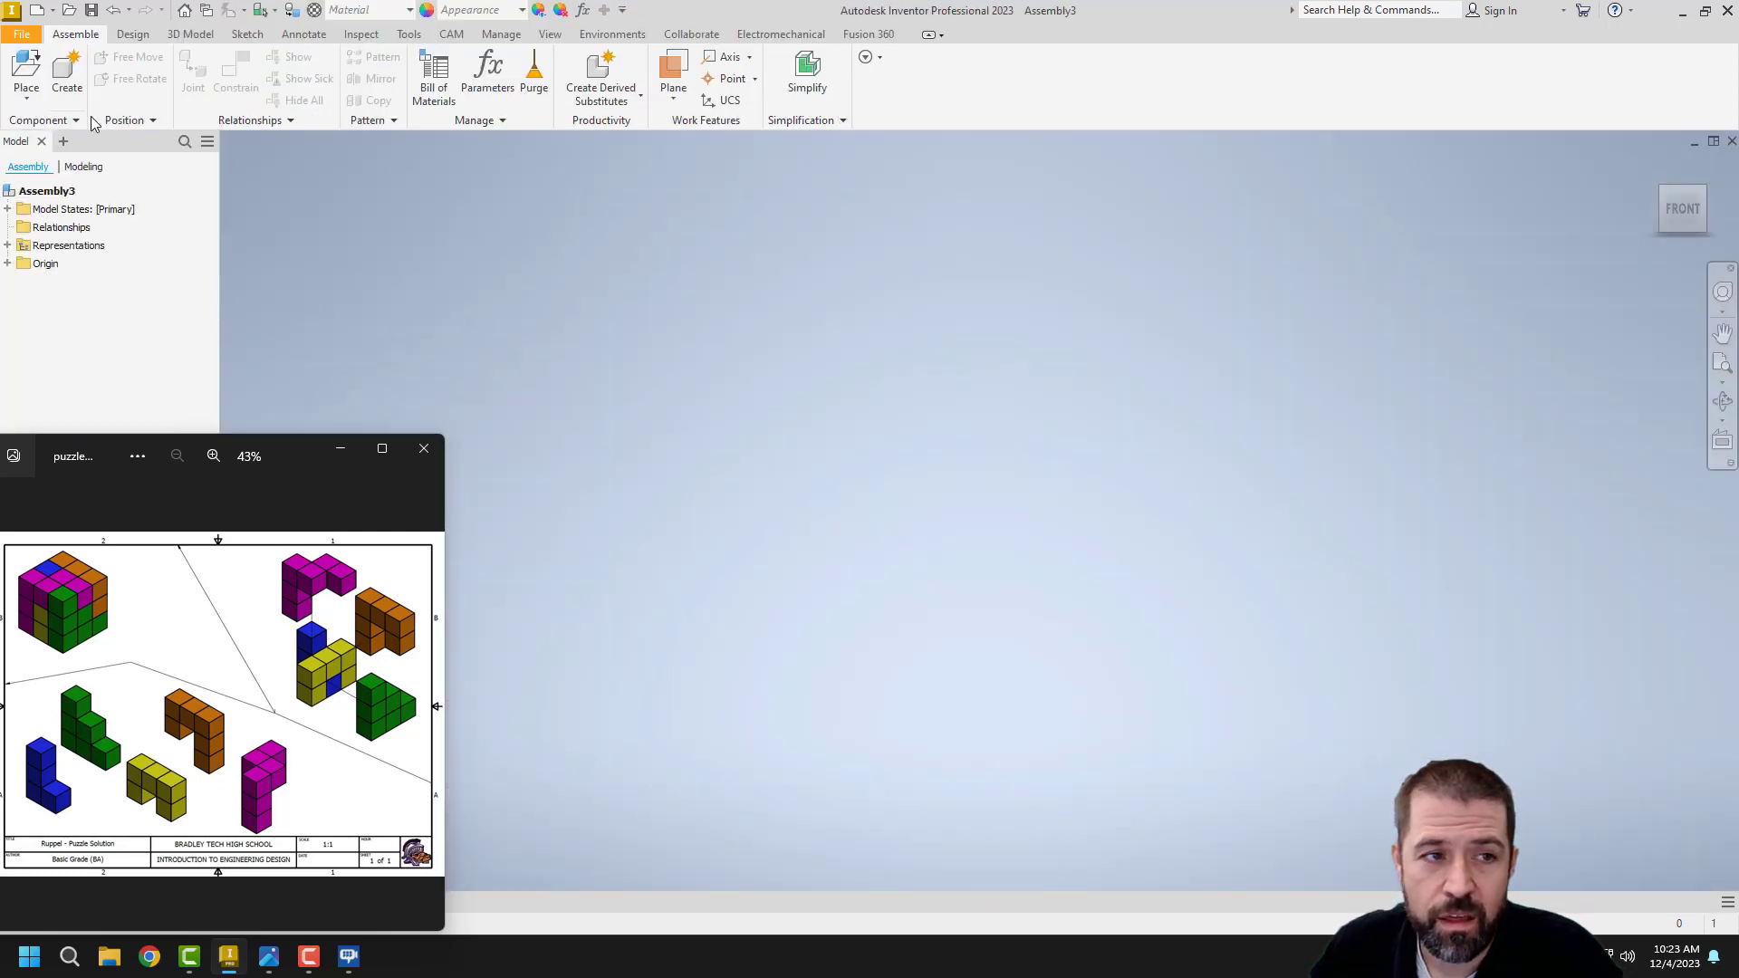
Step: Place Black_part from the Puzzle folder as the first component of the assembly
left_click(20, 67)
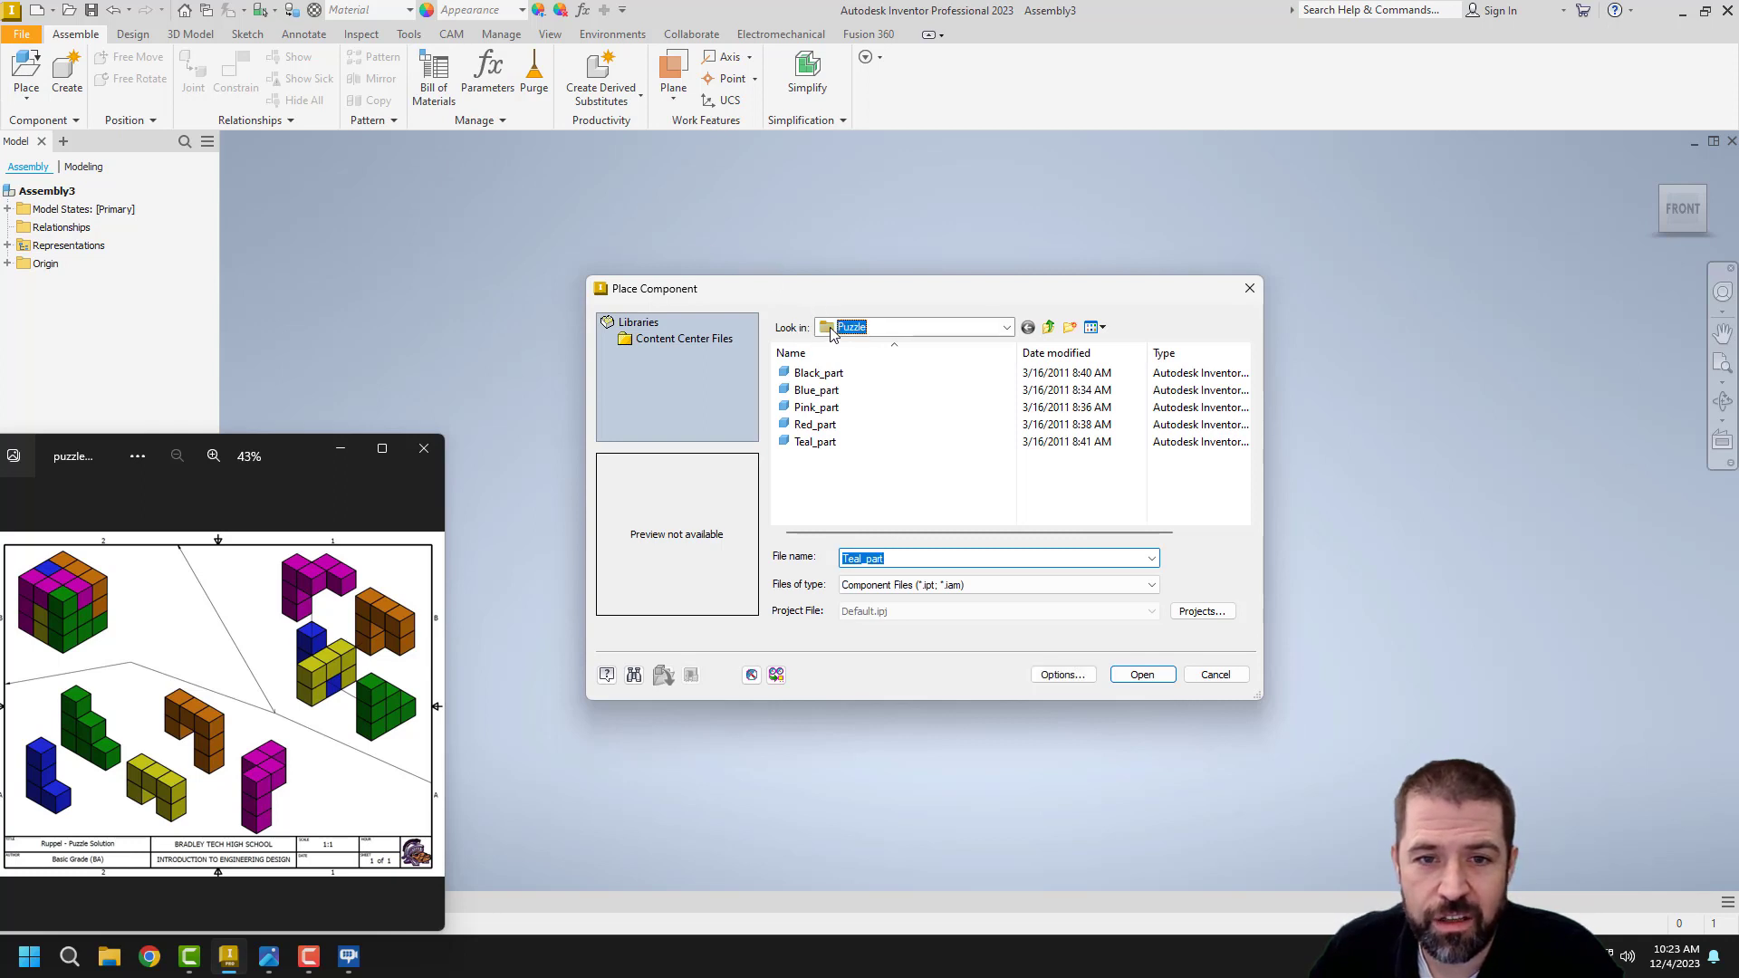
left_click(833, 333)
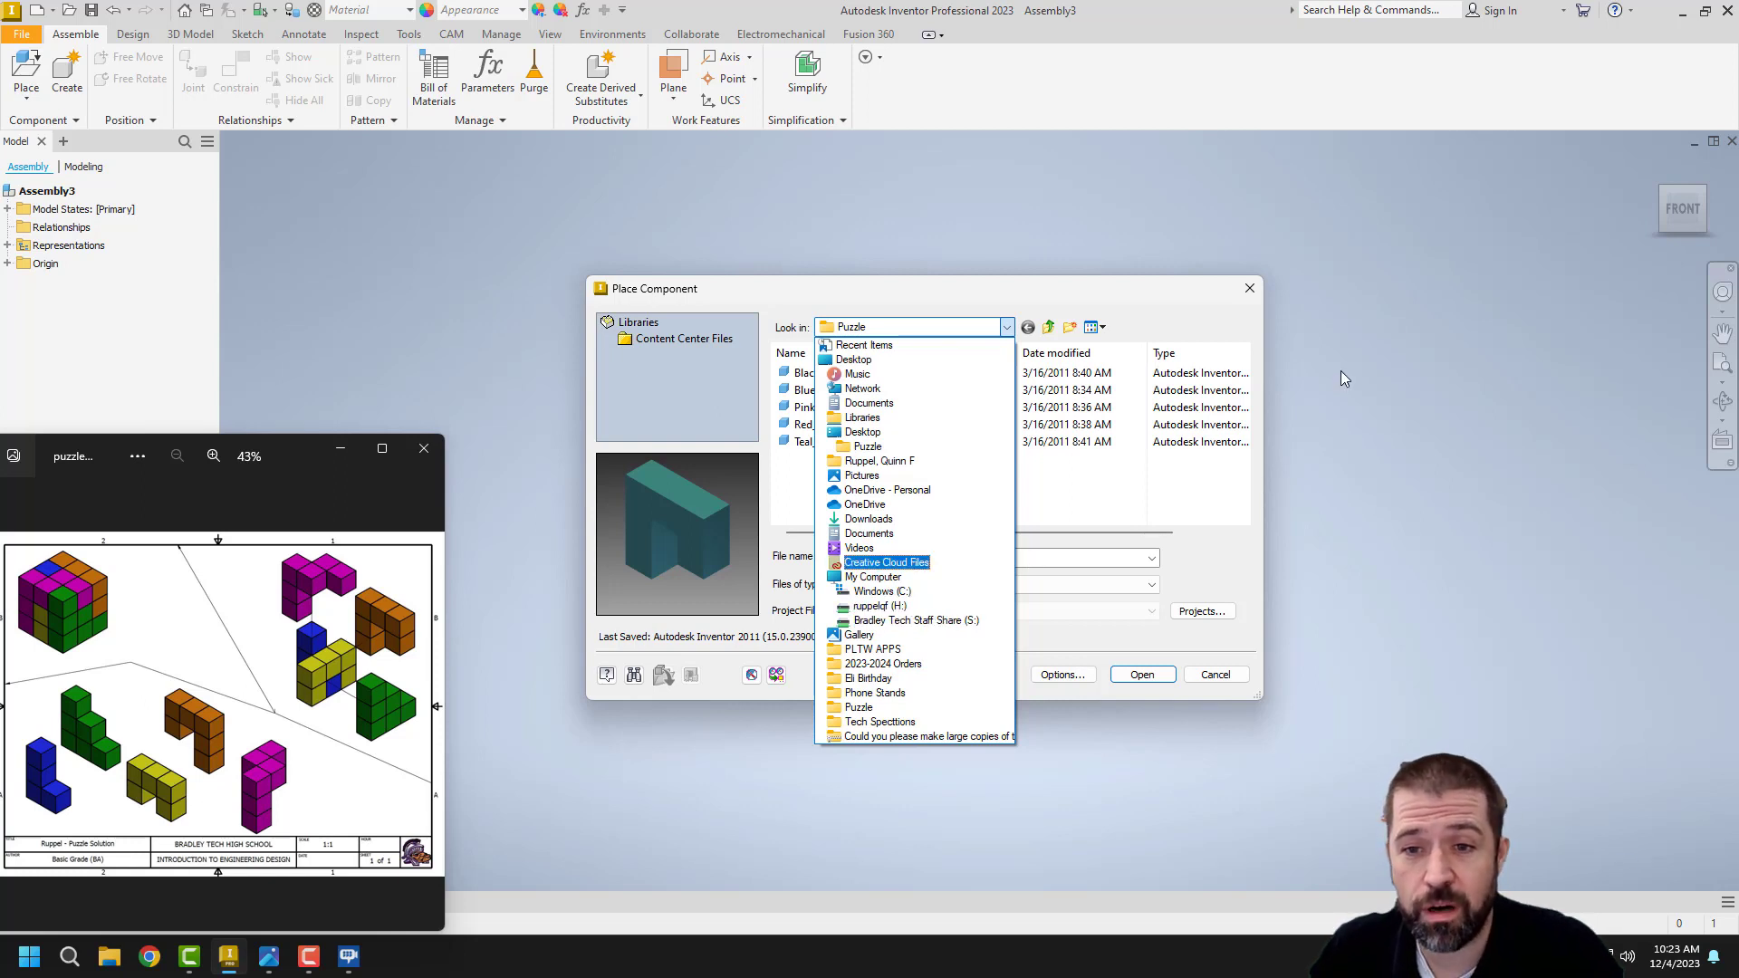
left_click(1169, 304)
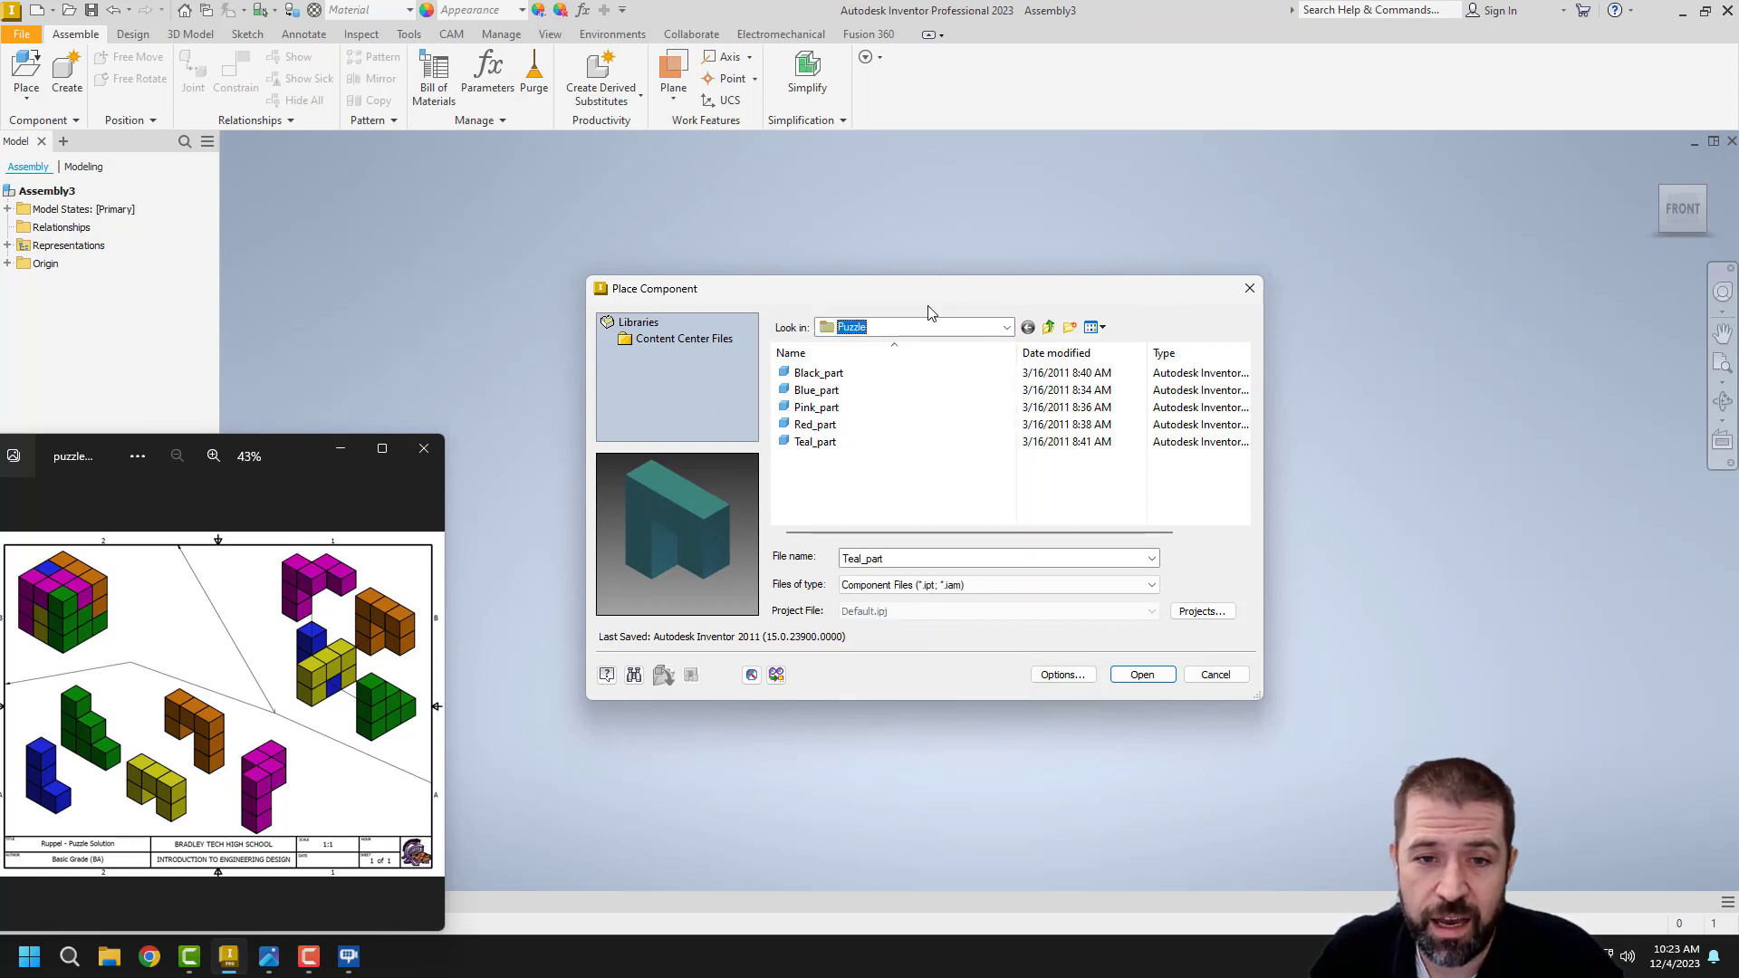
left_click(818, 375)
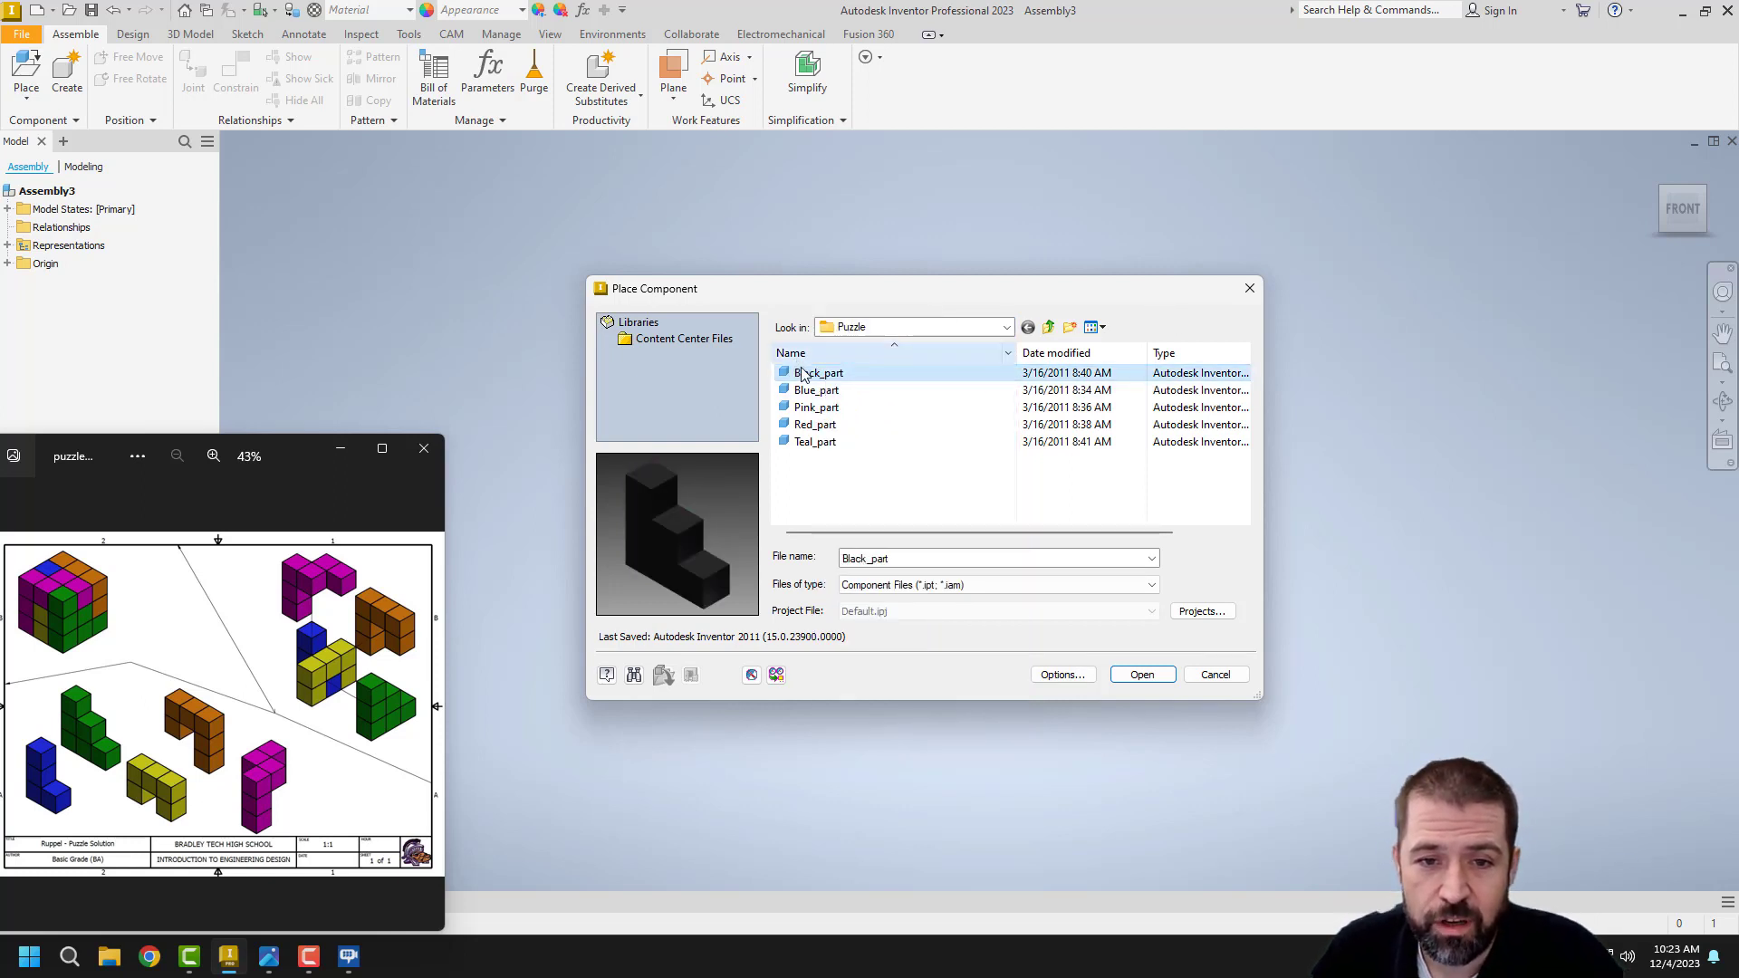
left_click(1140, 675)
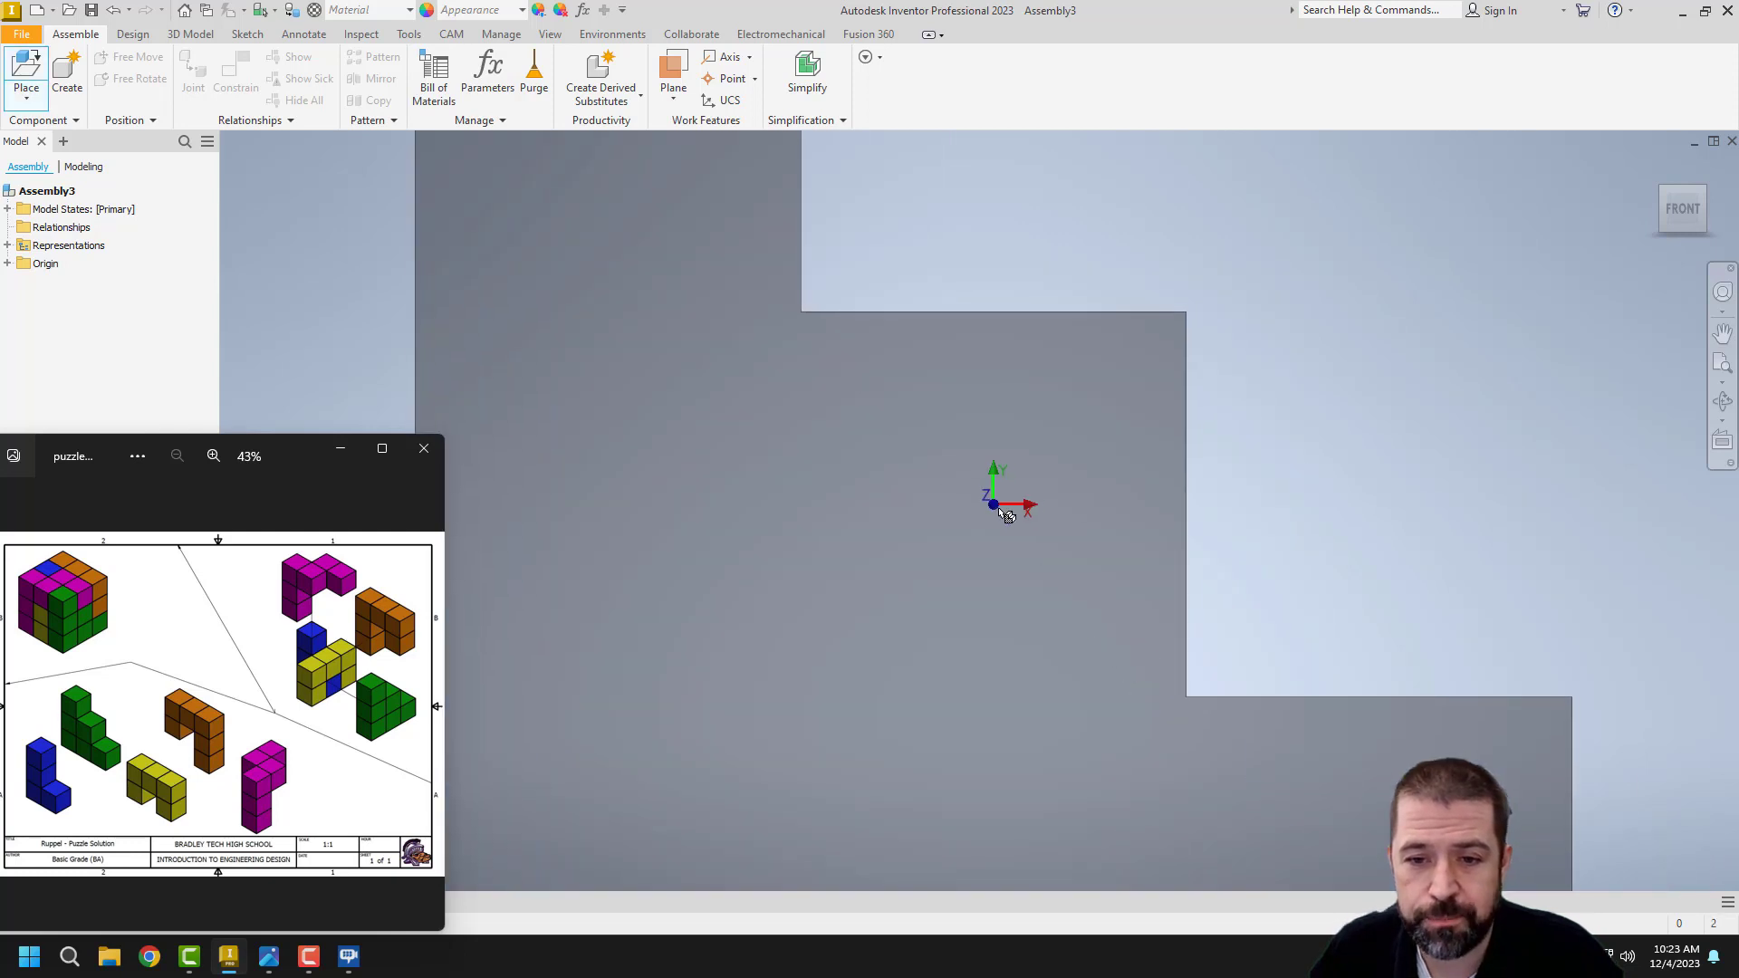
left_click(1049, 467)
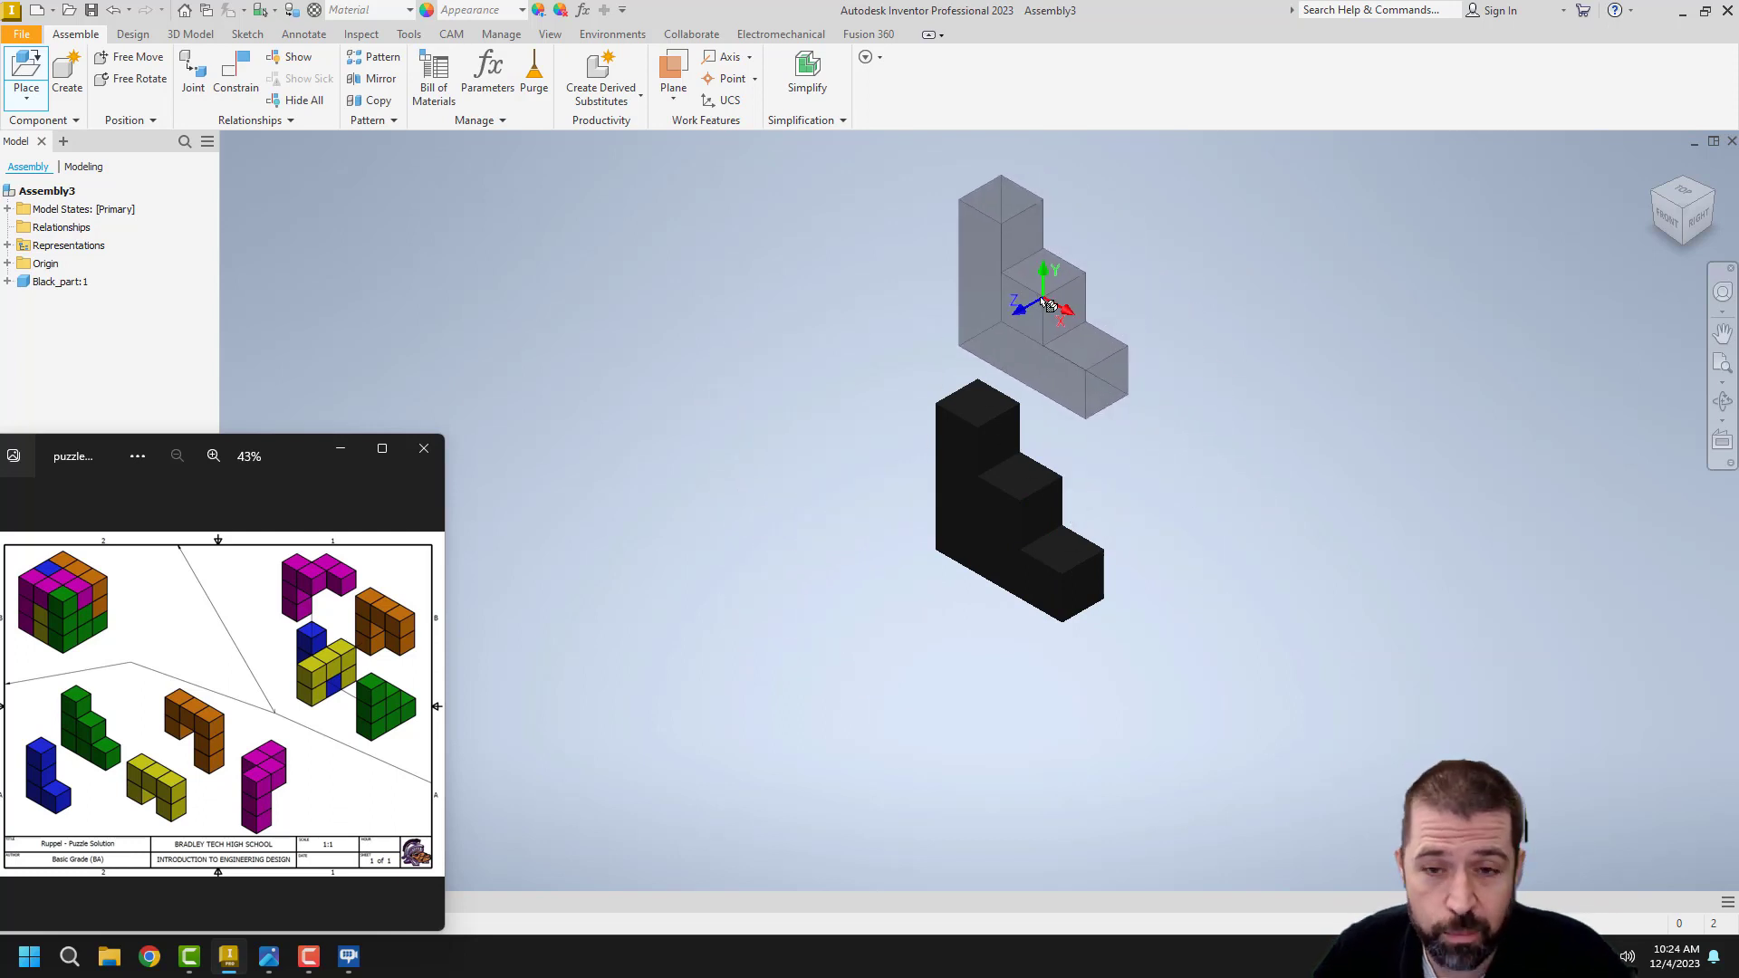
Step: Place one instance of Blue_part in empty space beyond the upper end of the black part
left_click(27, 68)
left_click(816, 389)
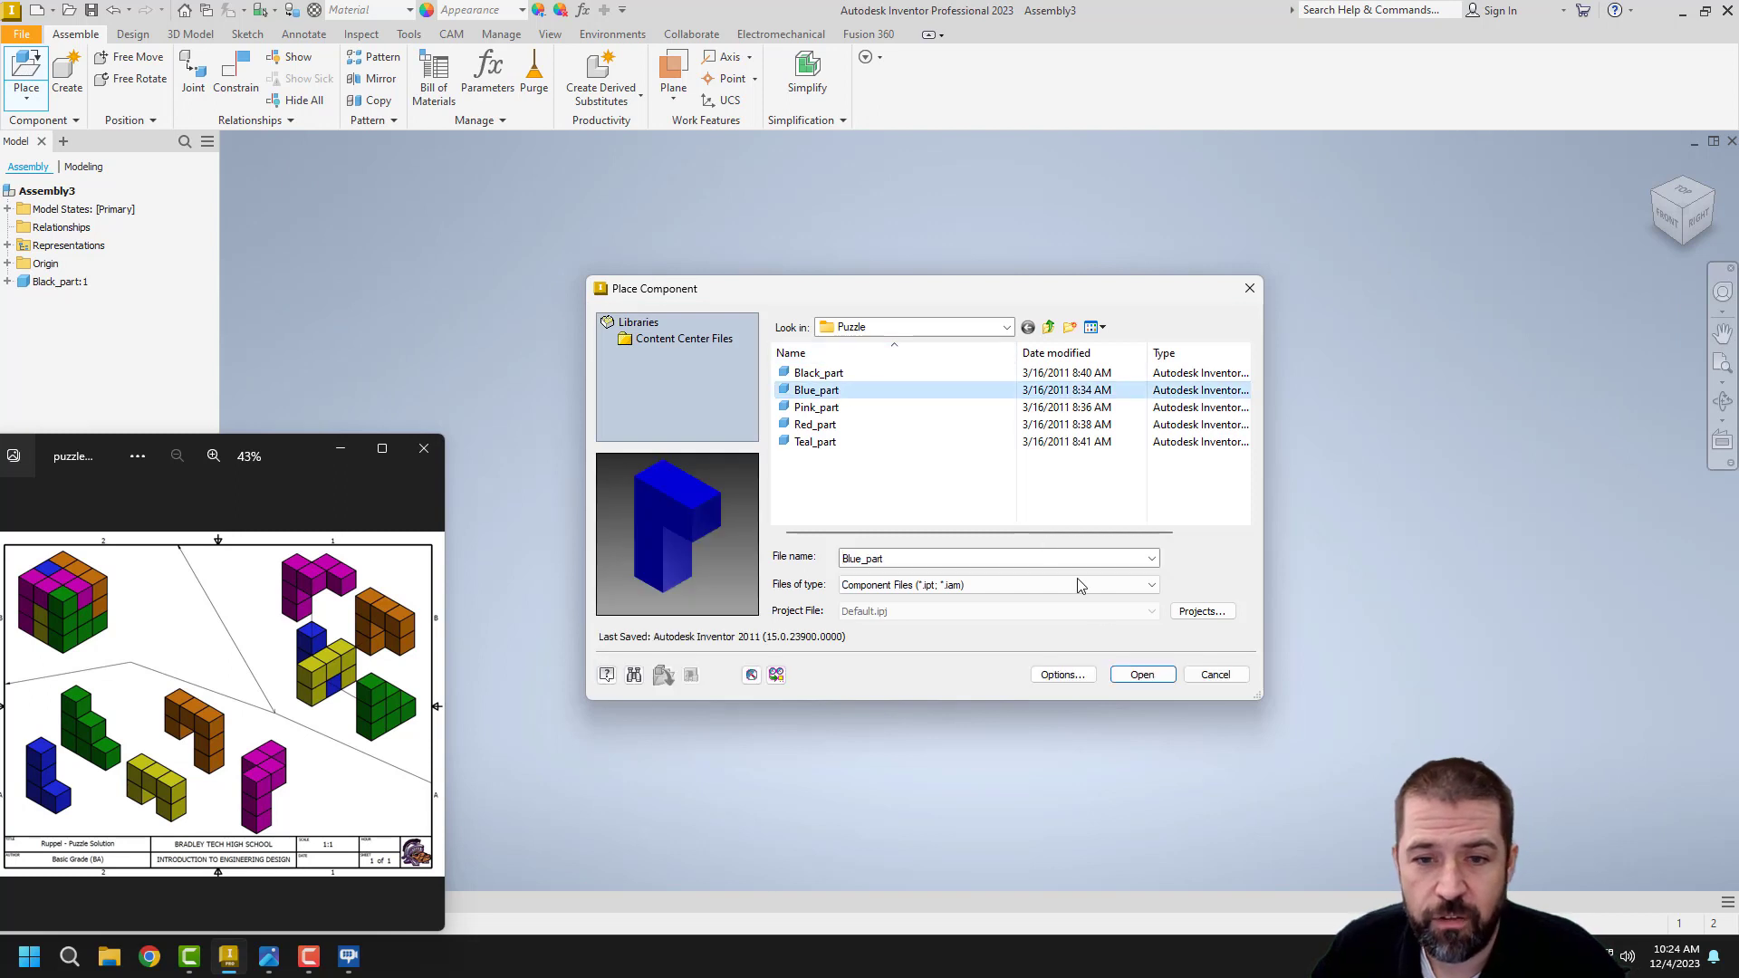
left_click(1142, 675)
left_click(1175, 390)
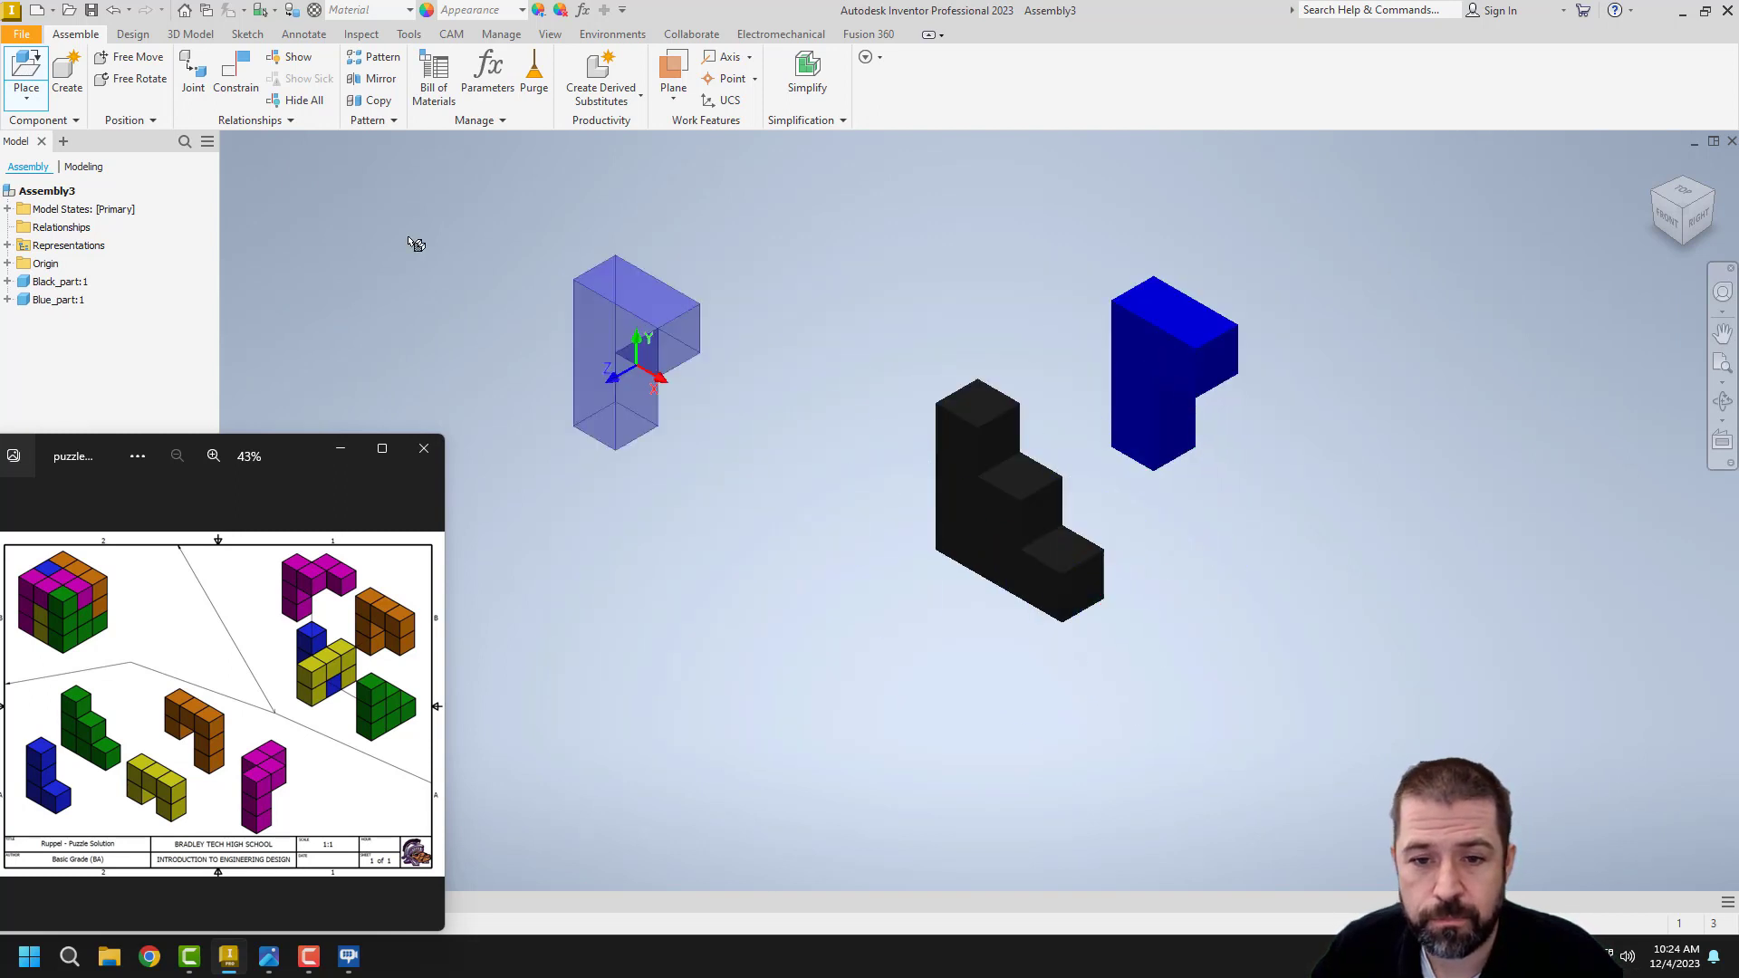
Step: Place one instance of Pink_part beside the black part, on the side away from the blue part
left_click(27, 67)
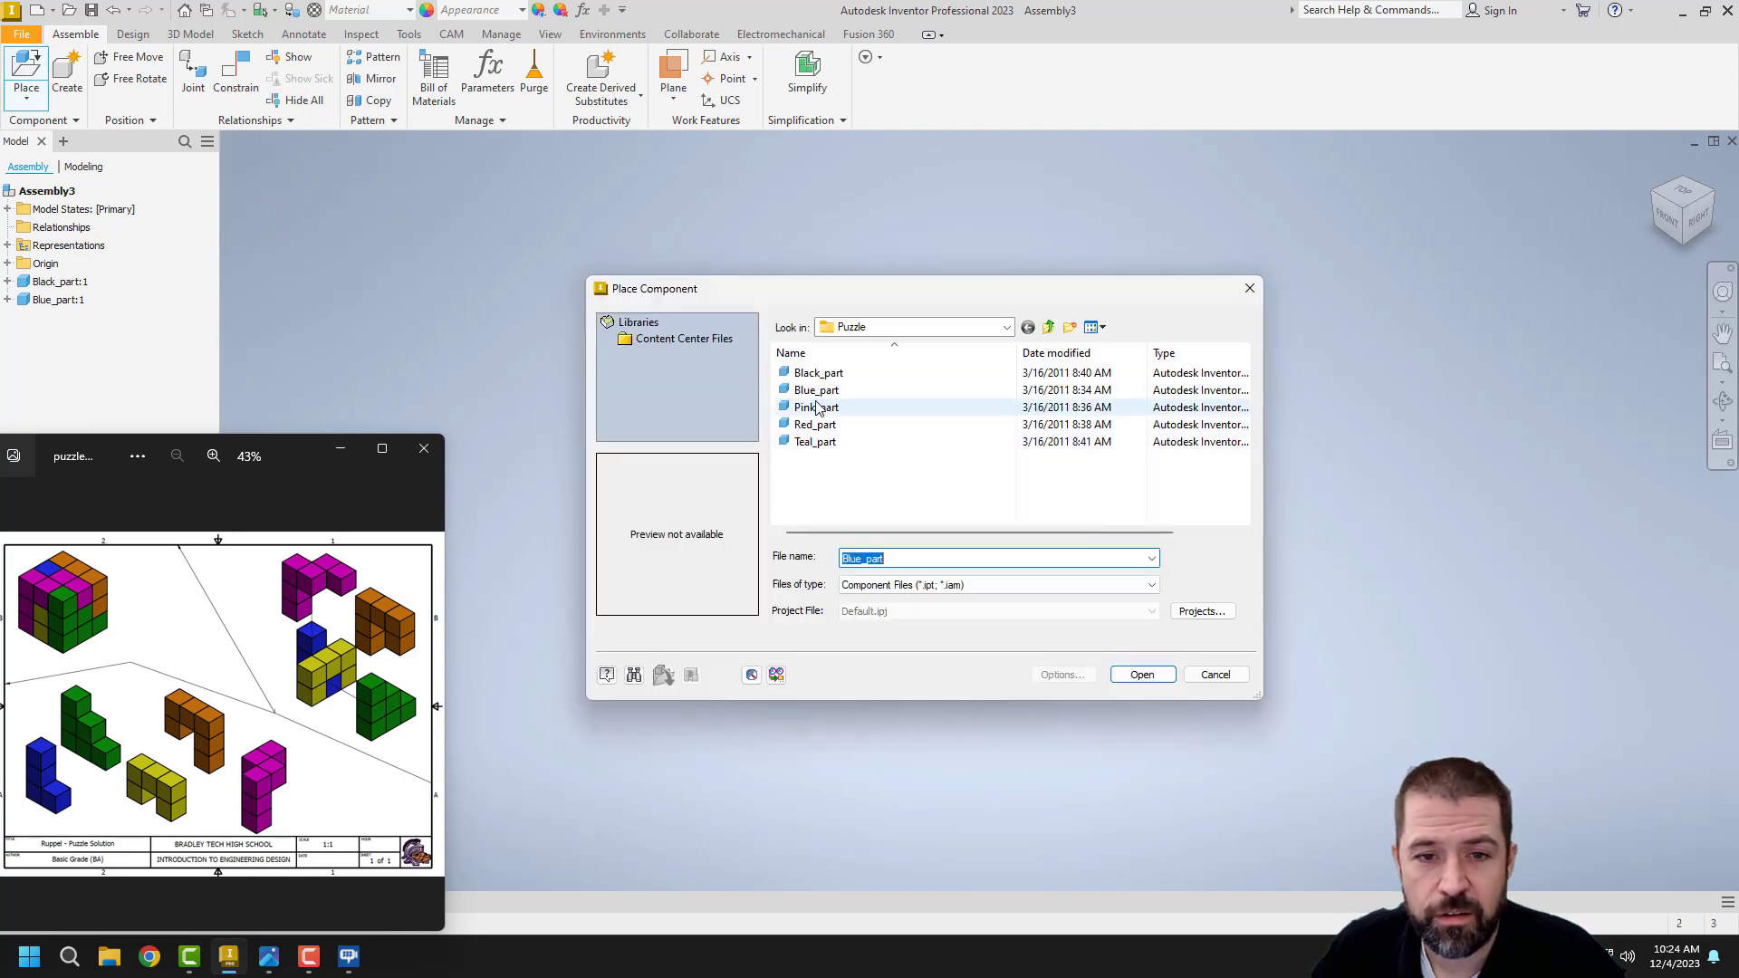
left_click(816, 407)
left_click(1142, 675)
left_click(766, 439)
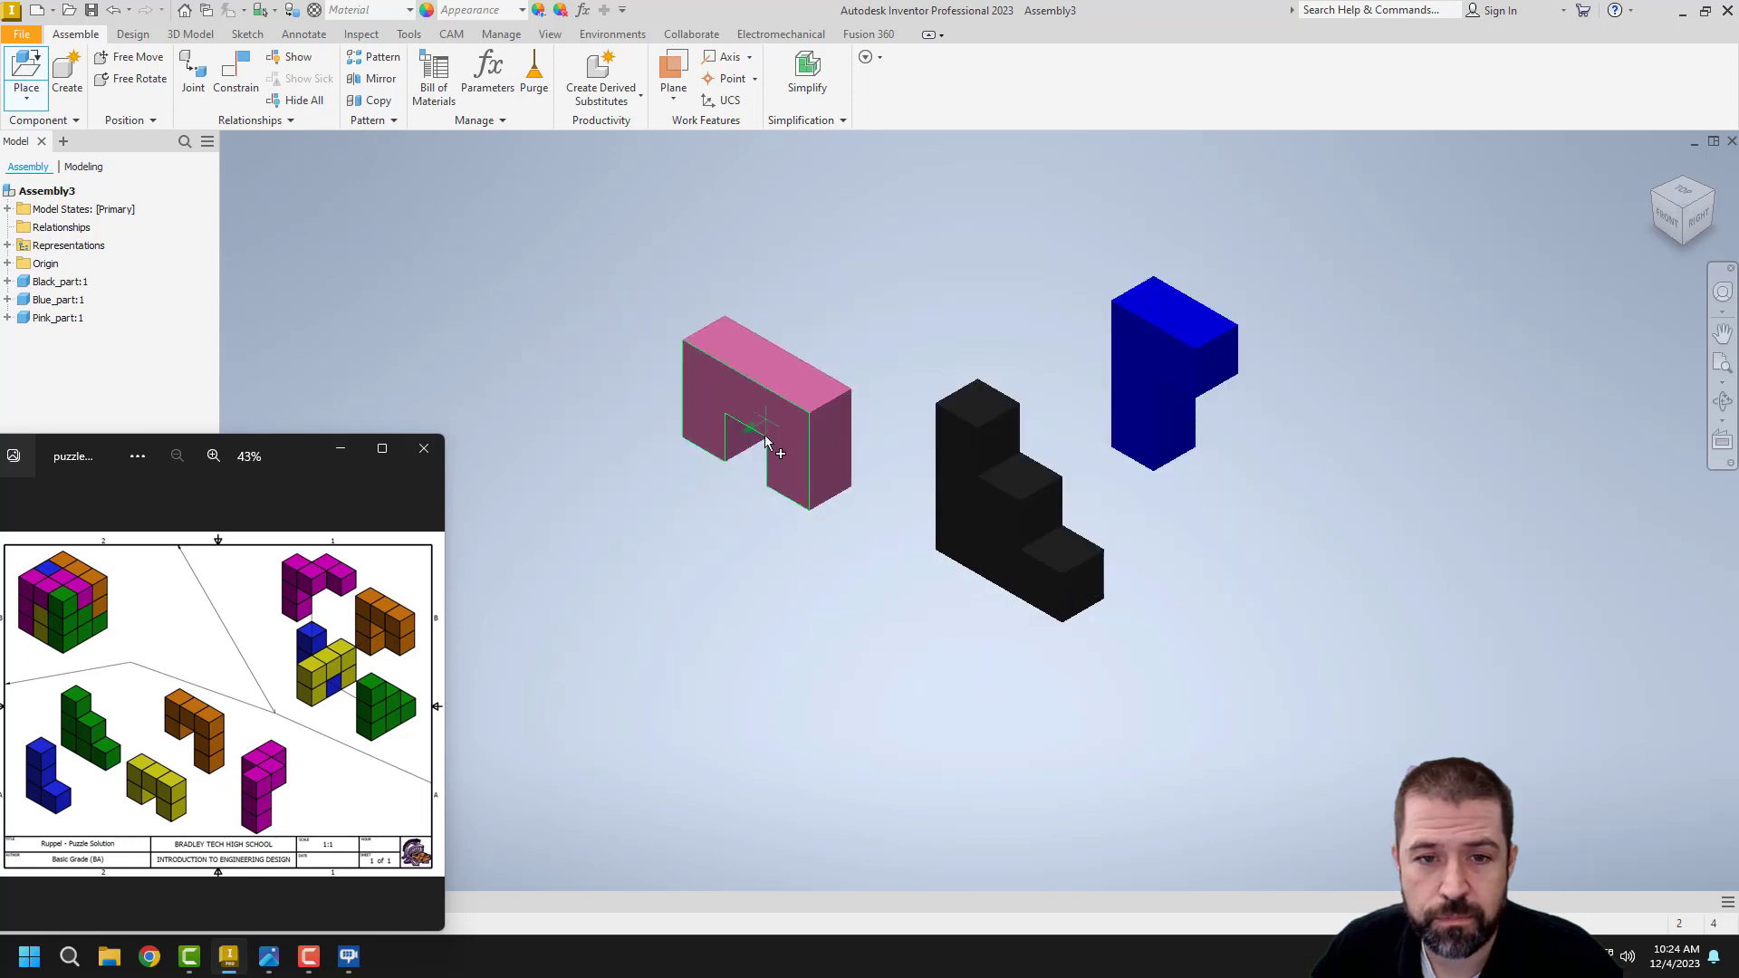
Step: Place one instance of Red_part in the empty space below the pink part
left_click(27, 68)
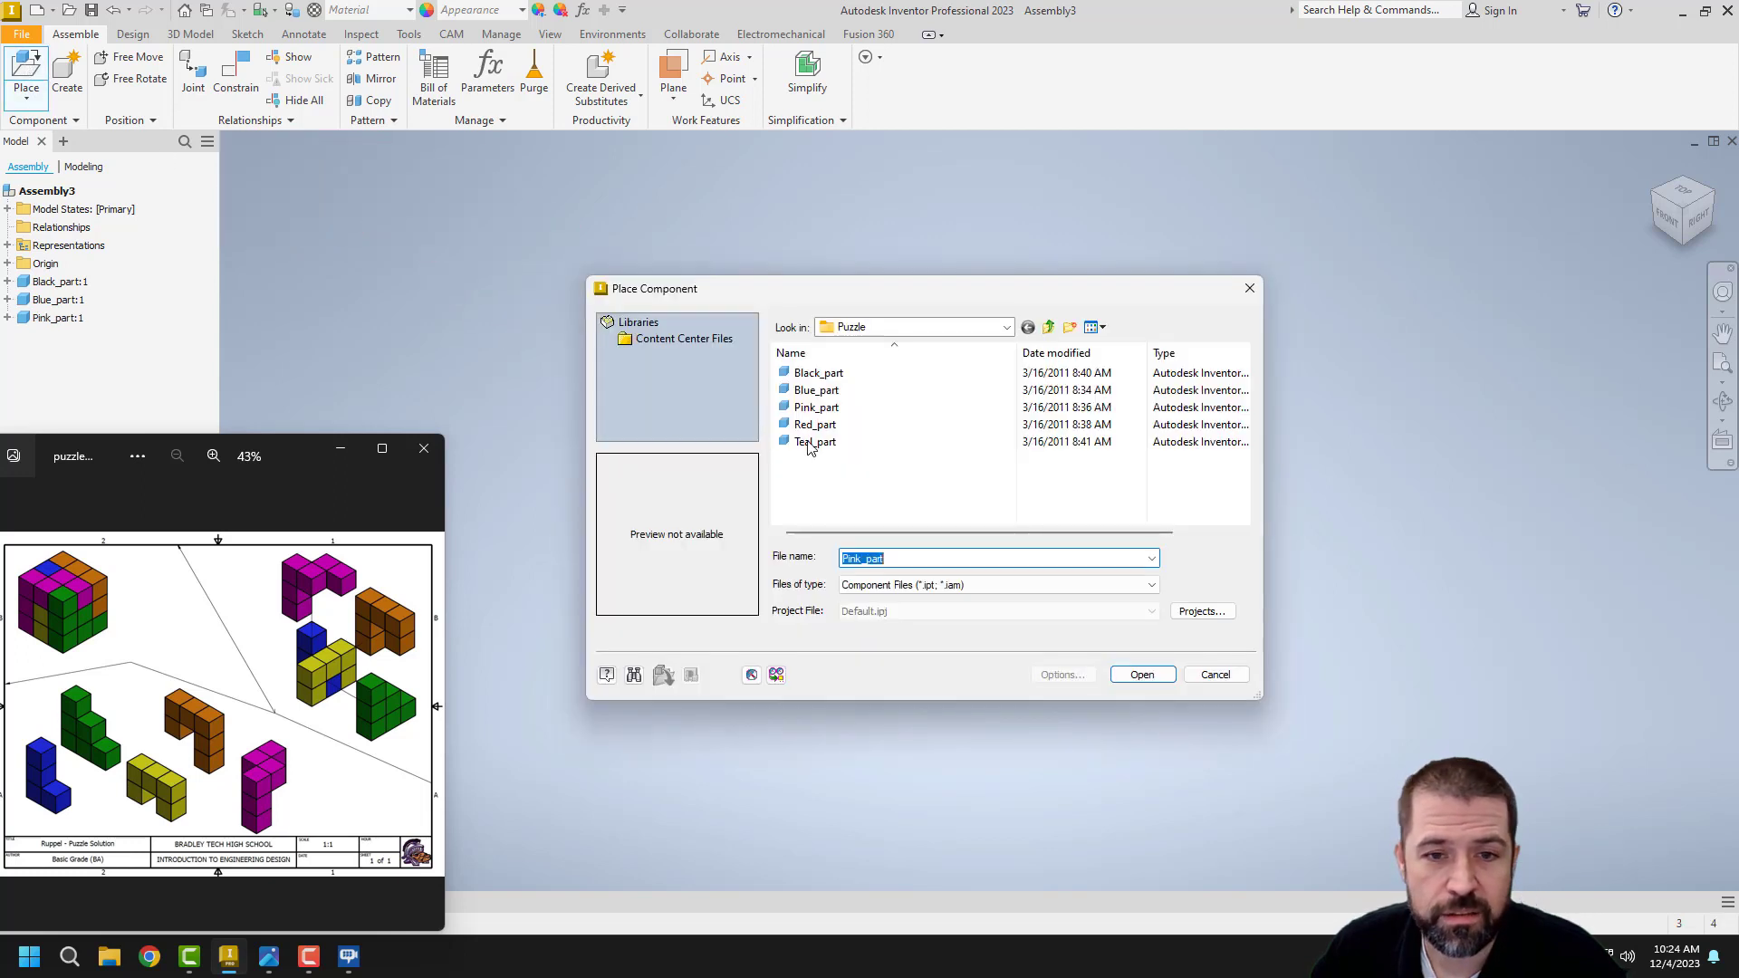
left_click(815, 424)
left_click(1142, 675)
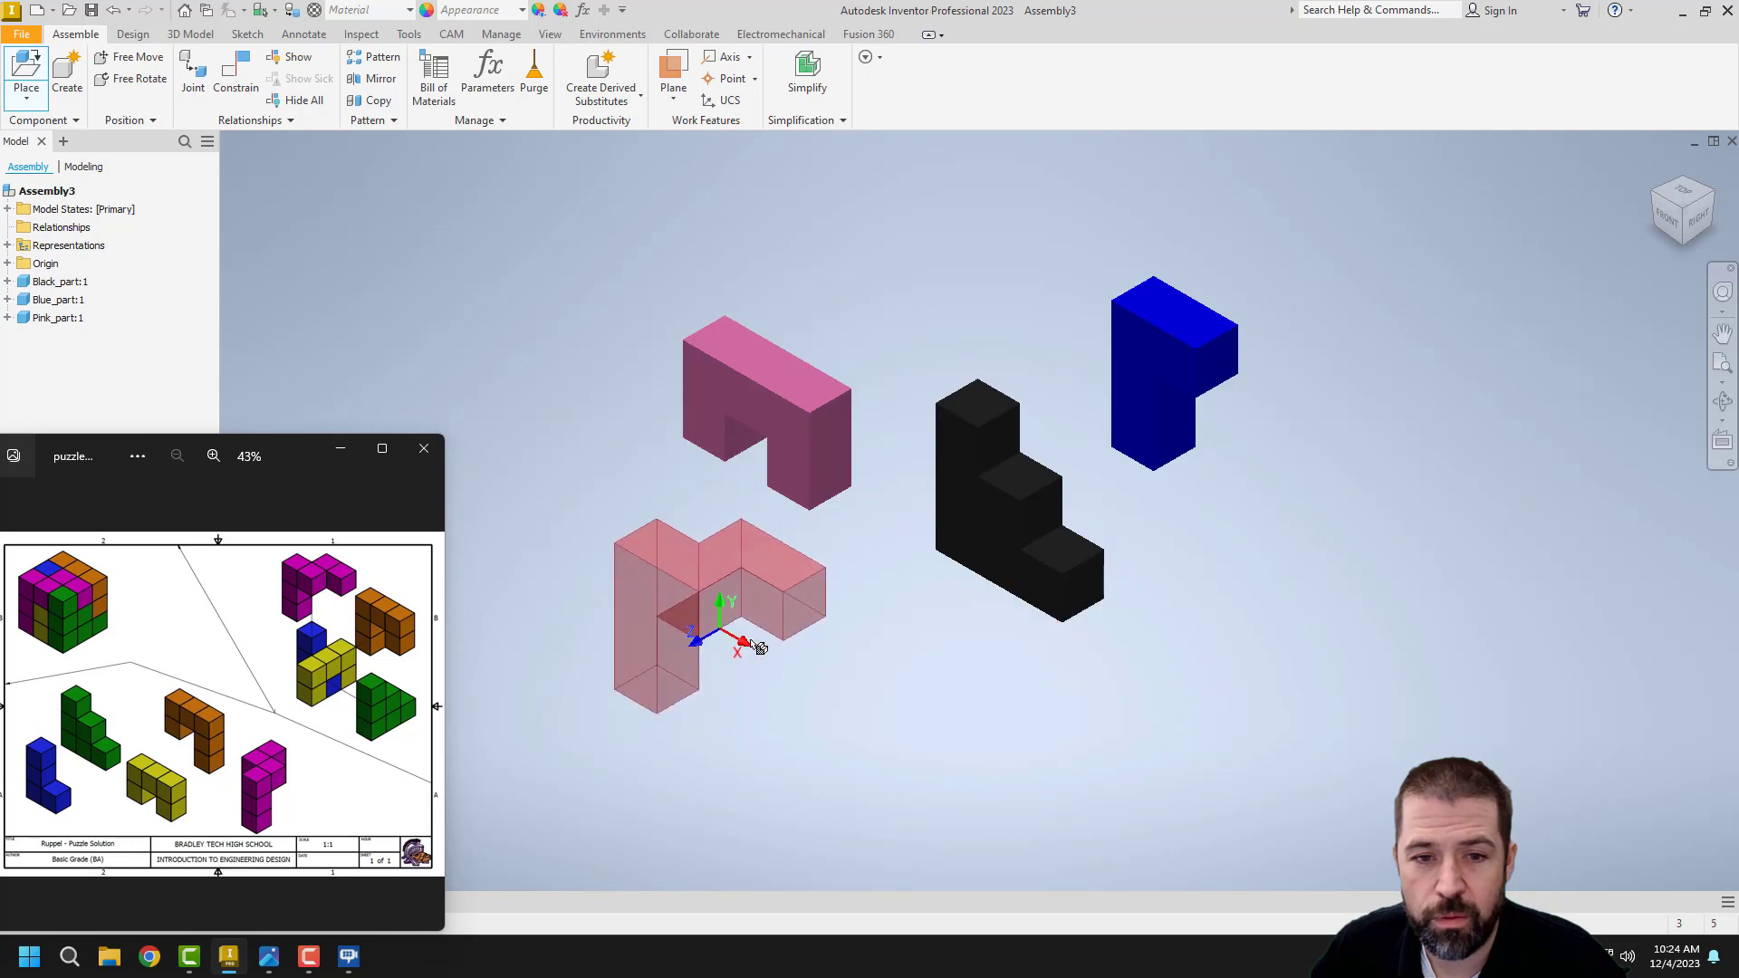
left_click(851, 695)
Step: Place one instance of Teal_part below the blue part and finish placing components
left_click(26, 68)
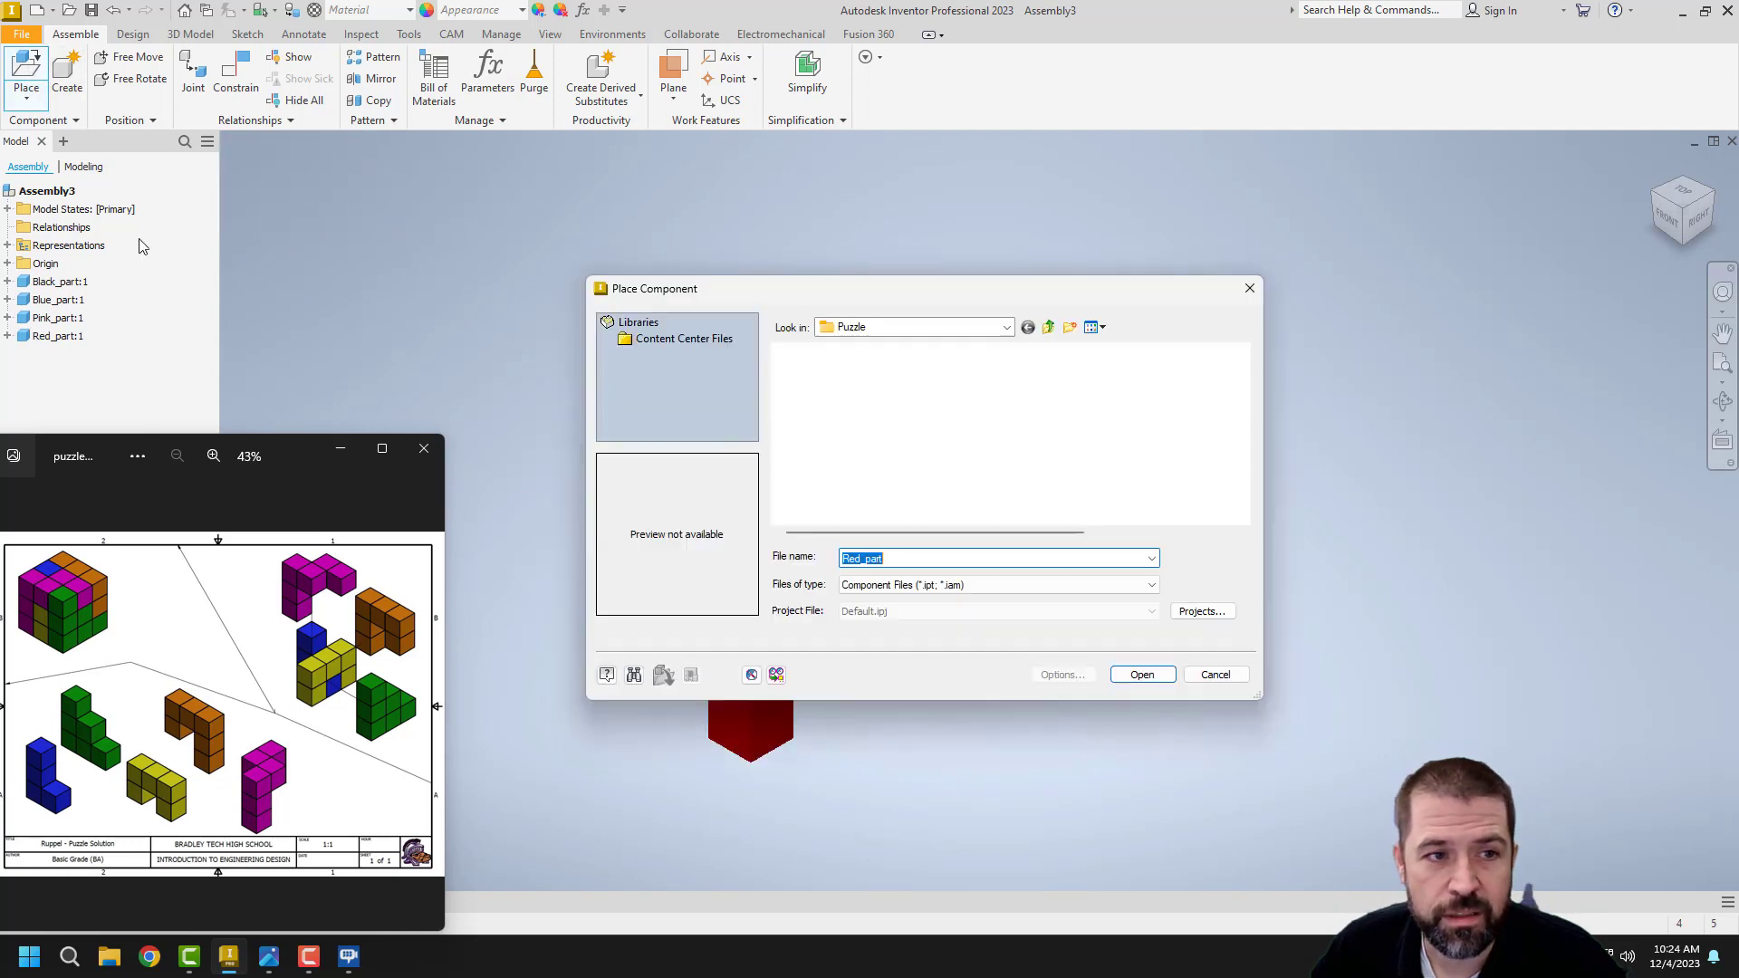
left_click(811, 442)
left_click(1142, 675)
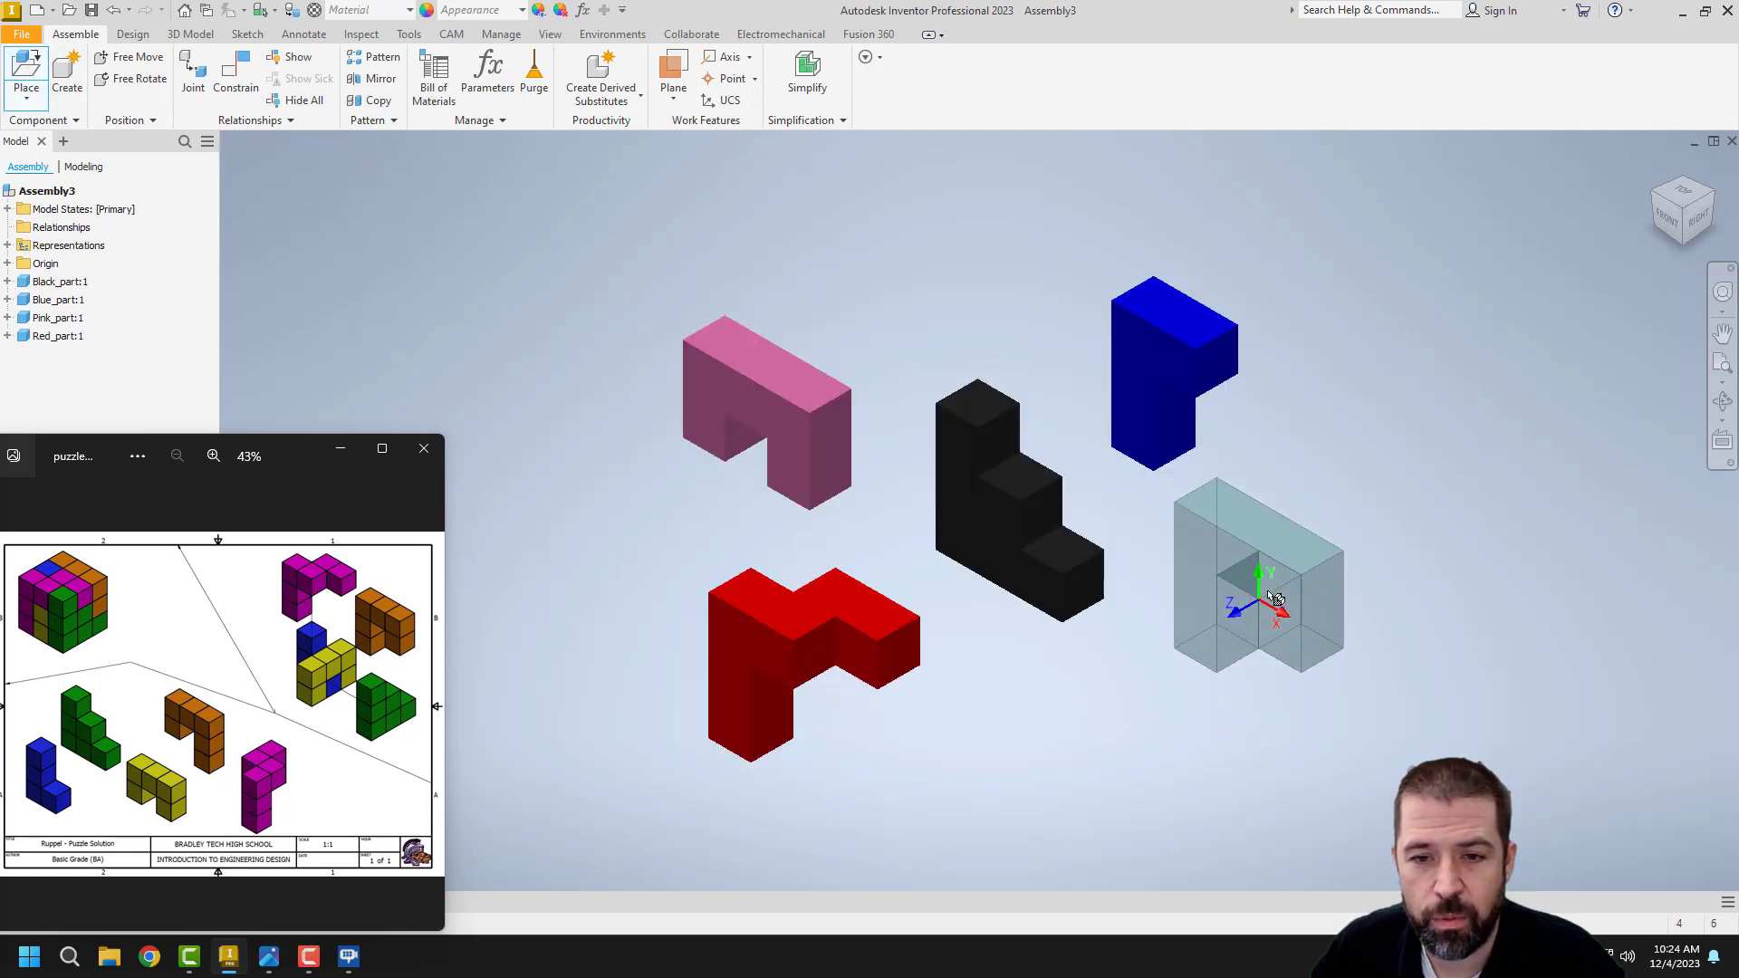
left_click(1363, 603)
right_click(1399, 381)
left_click(1444, 385)
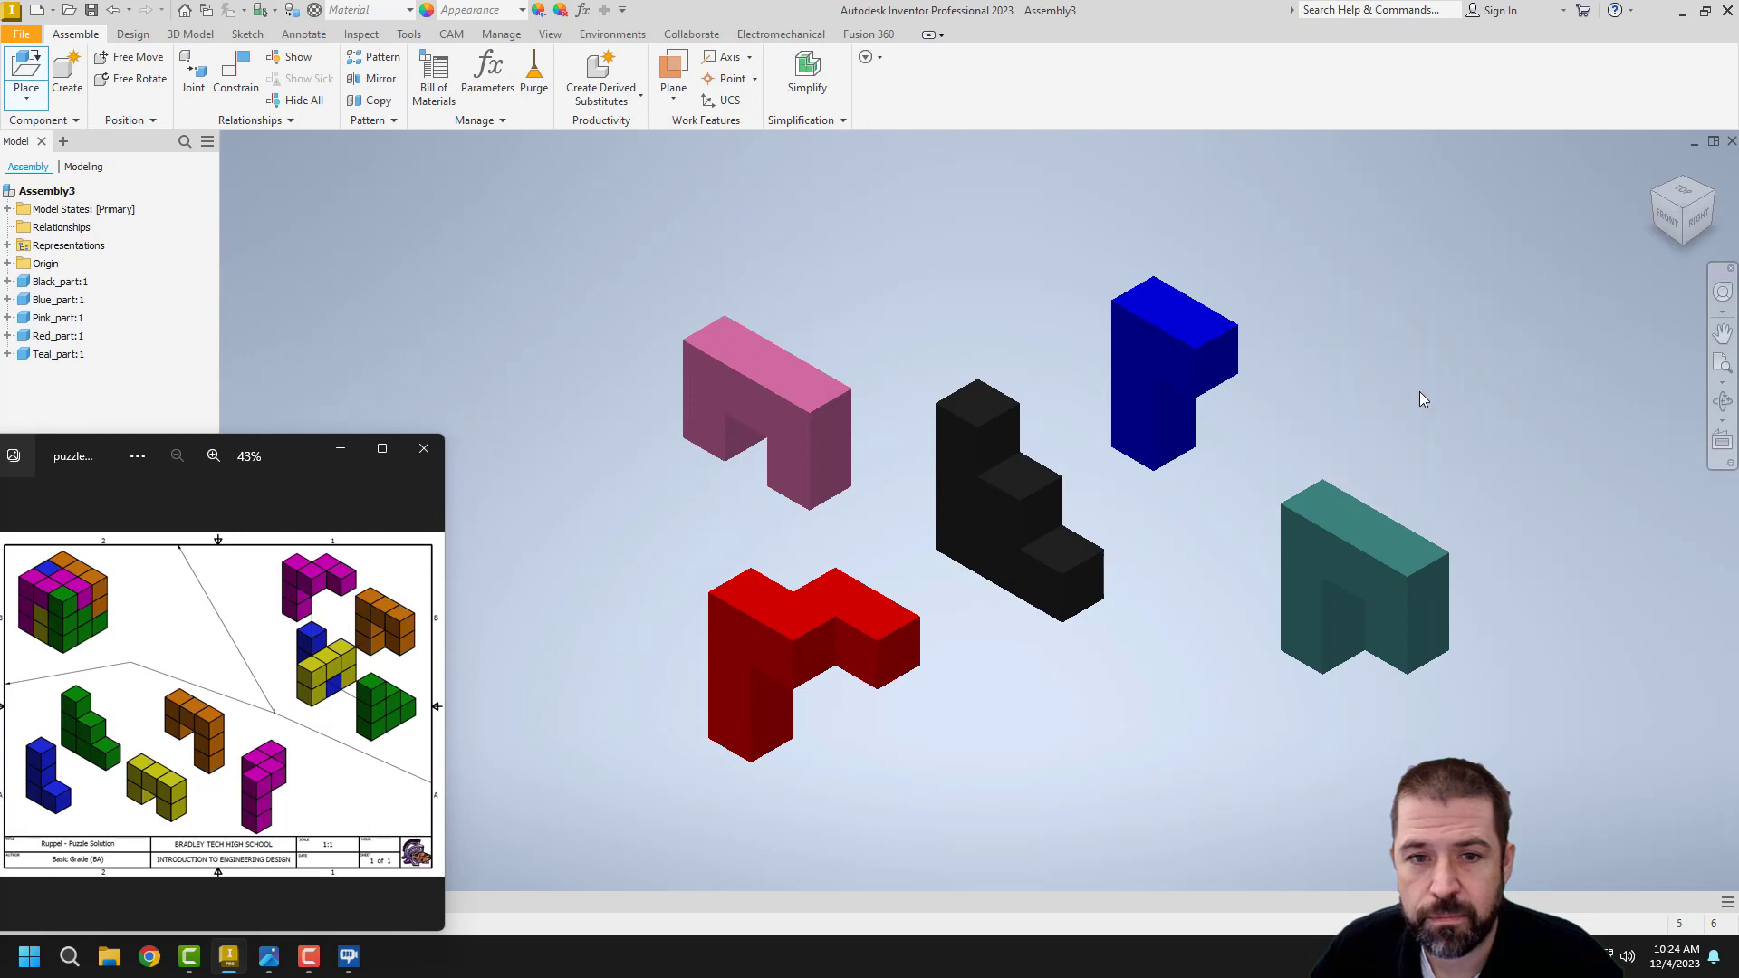
Step: Rearrange the loose parts: move the black part down between red and teal, and bring the pink and blue parts closer together
middle_click_drag(780, 540, 794, 507)
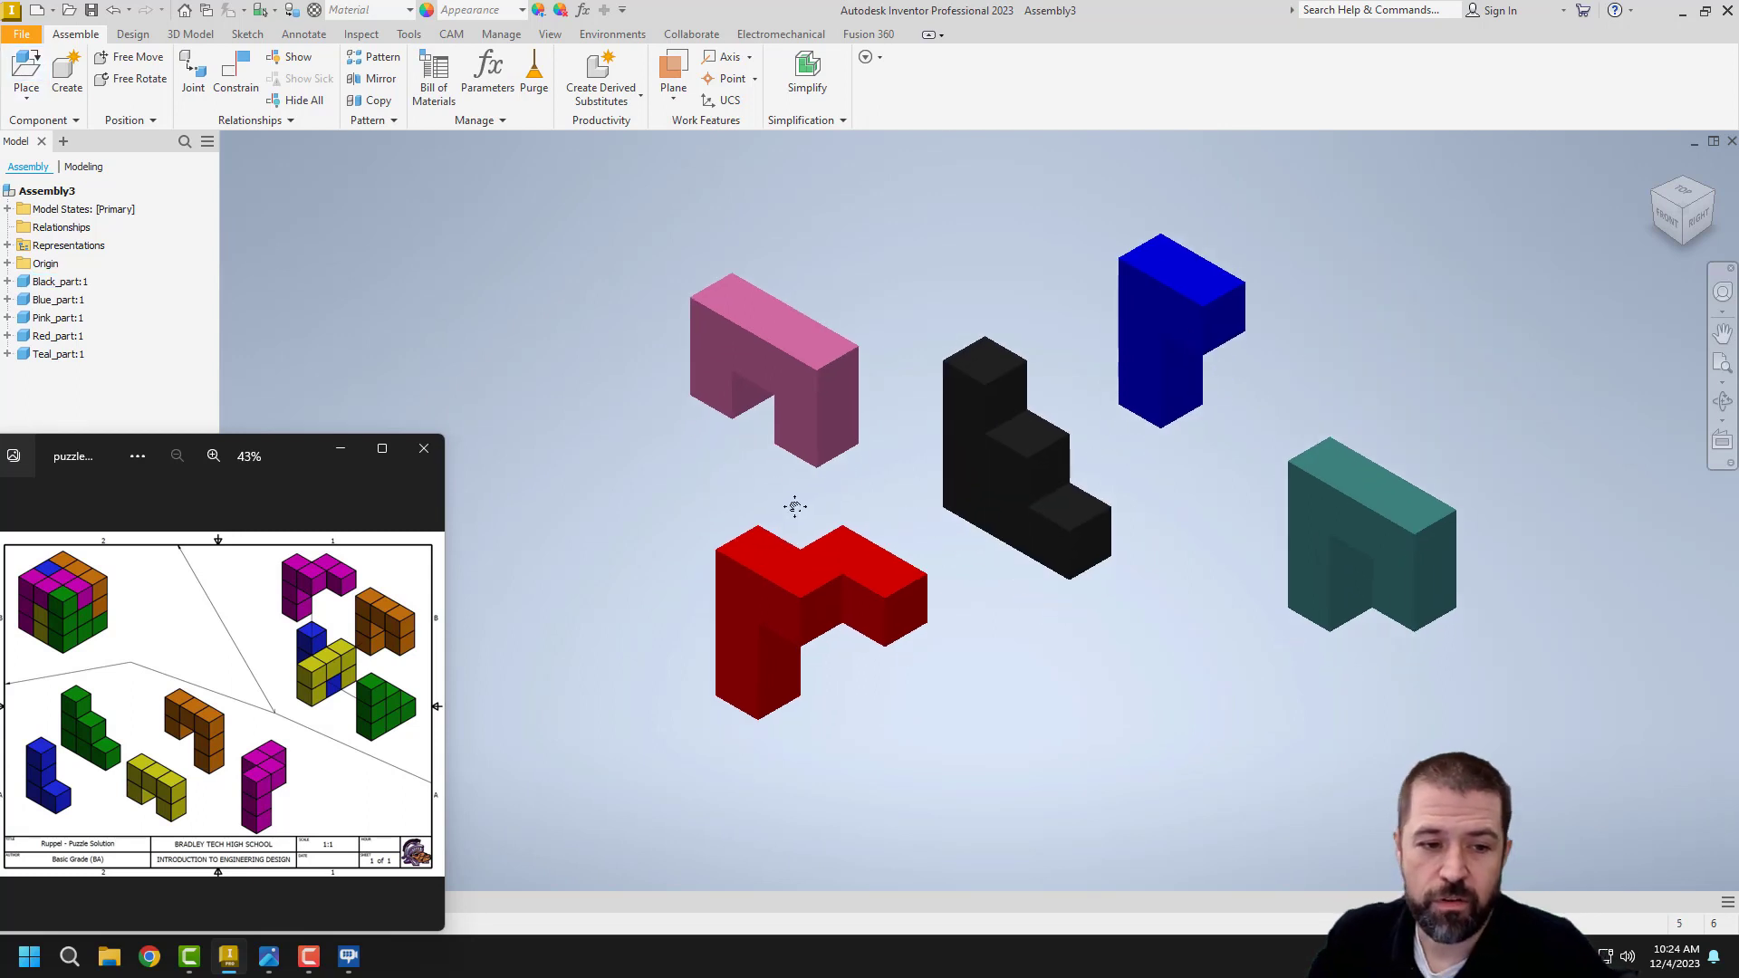
left_click_drag(1015, 505, 1123, 703)
left_click_drag(830, 382, 955, 433)
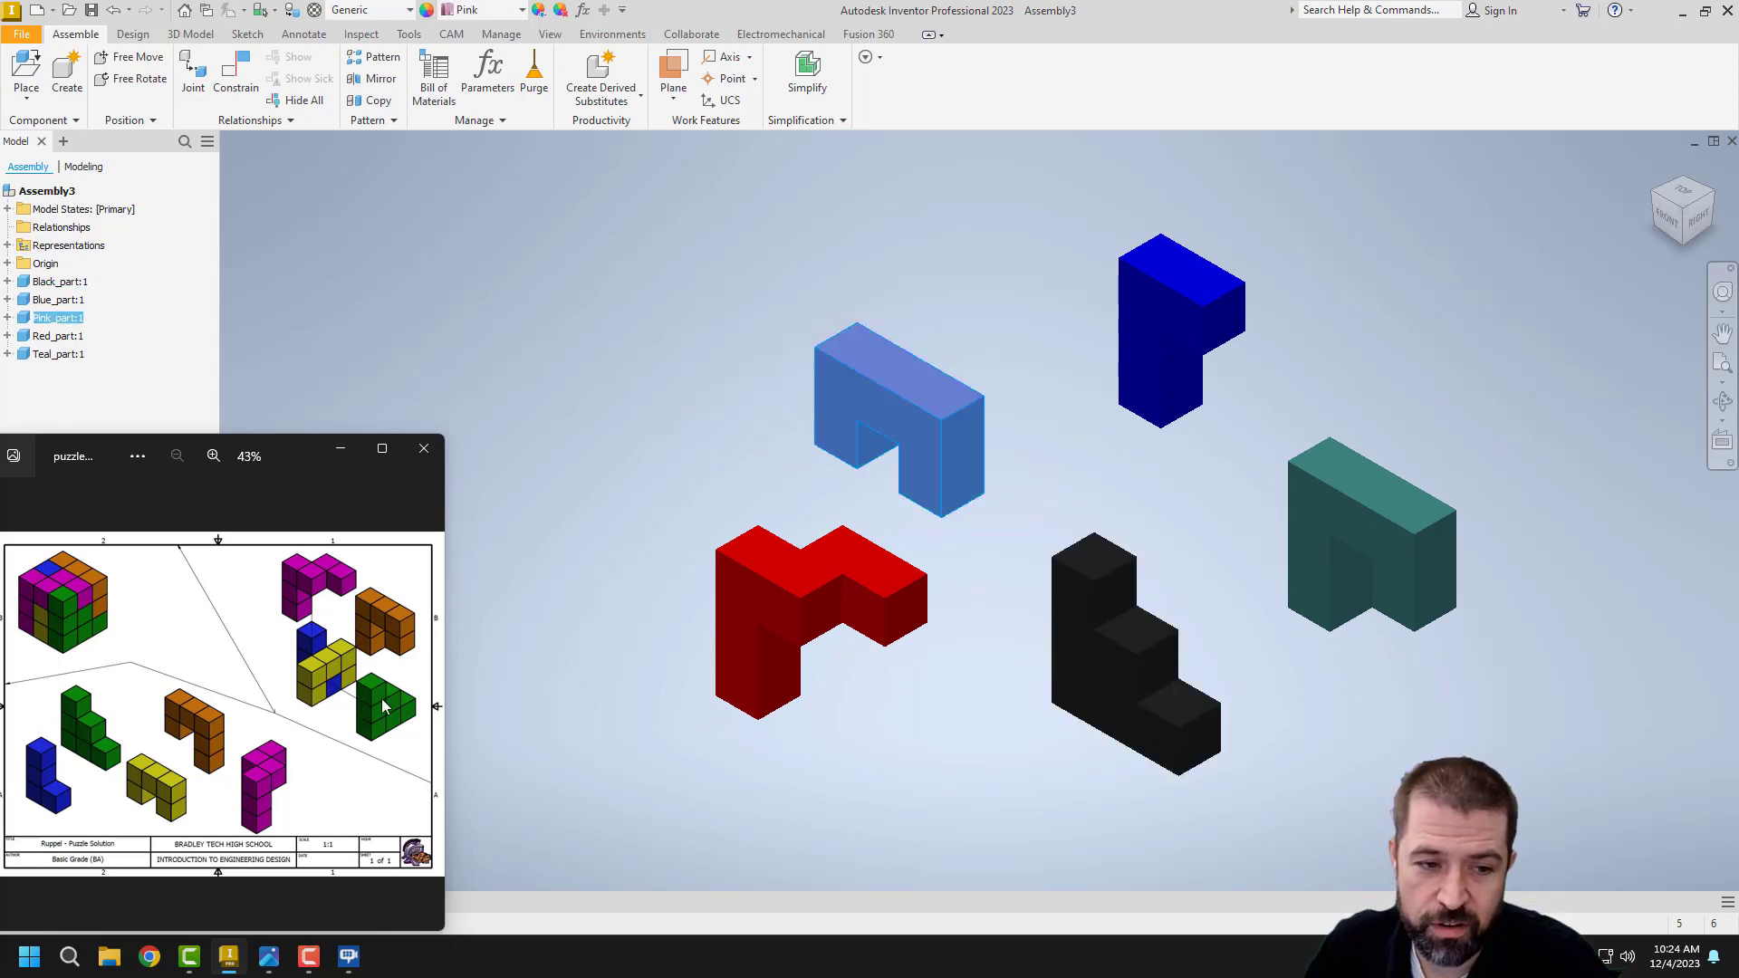
left_click_drag(1156, 296, 1069, 314)
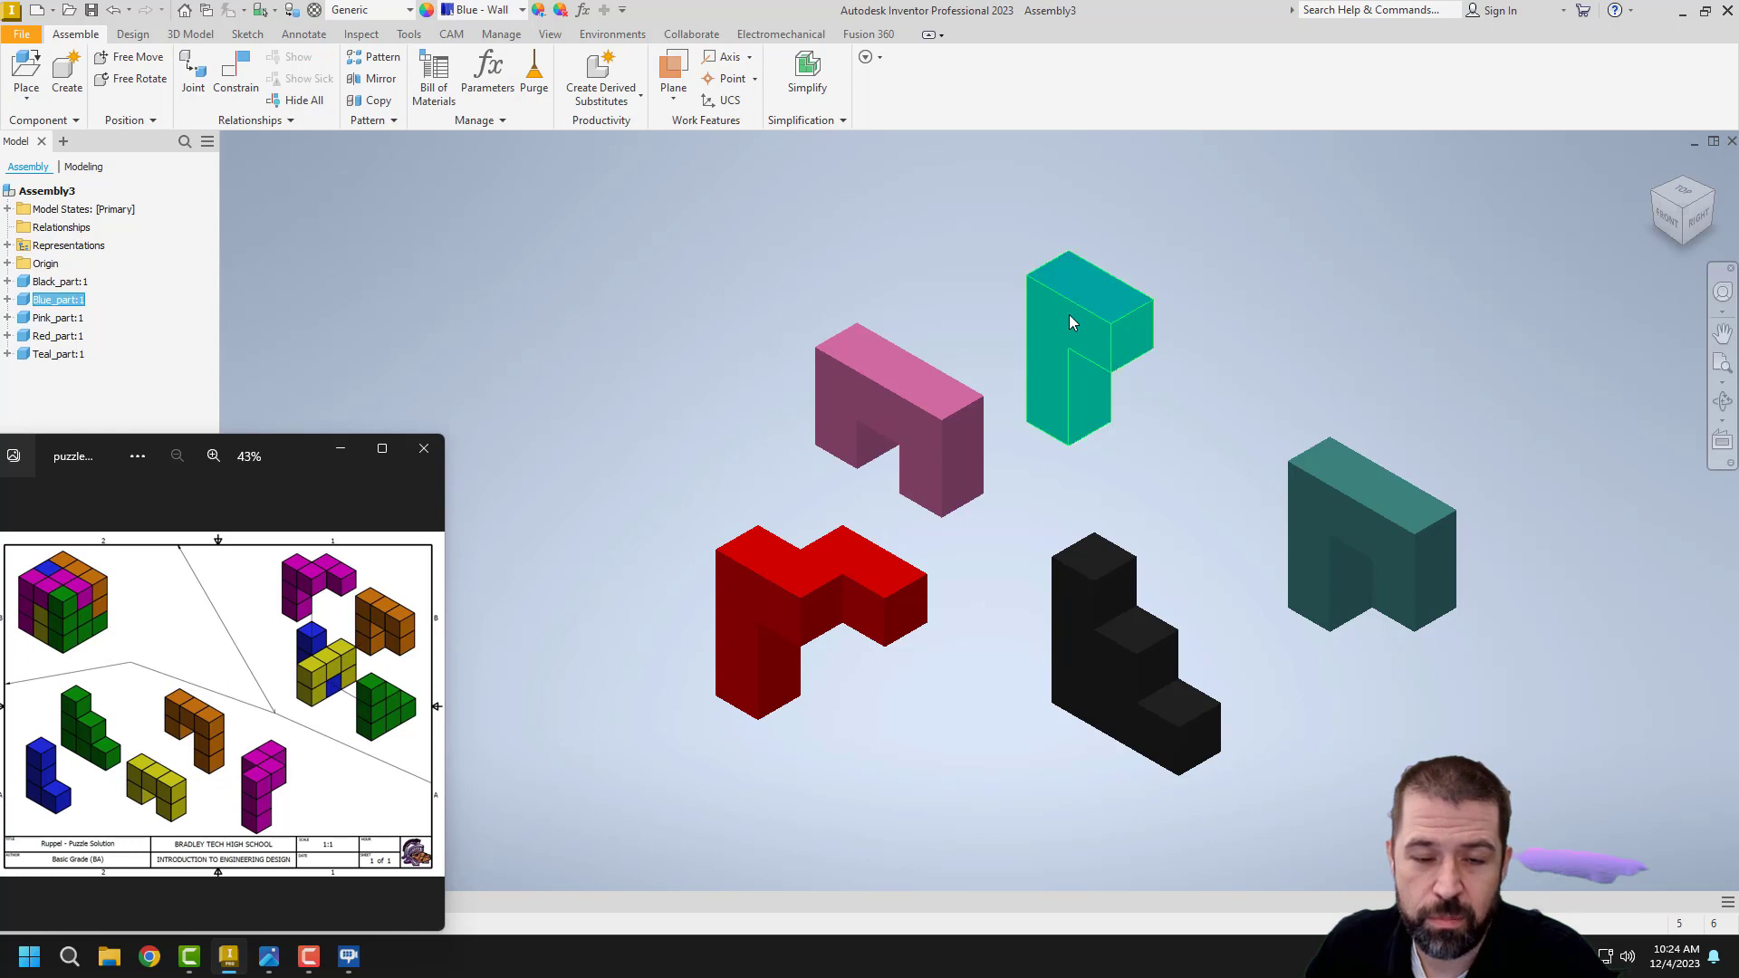
Step: Use Grip Snap to rotate the blue part 180 degrees about the short edge at its top
left_click(137, 123)
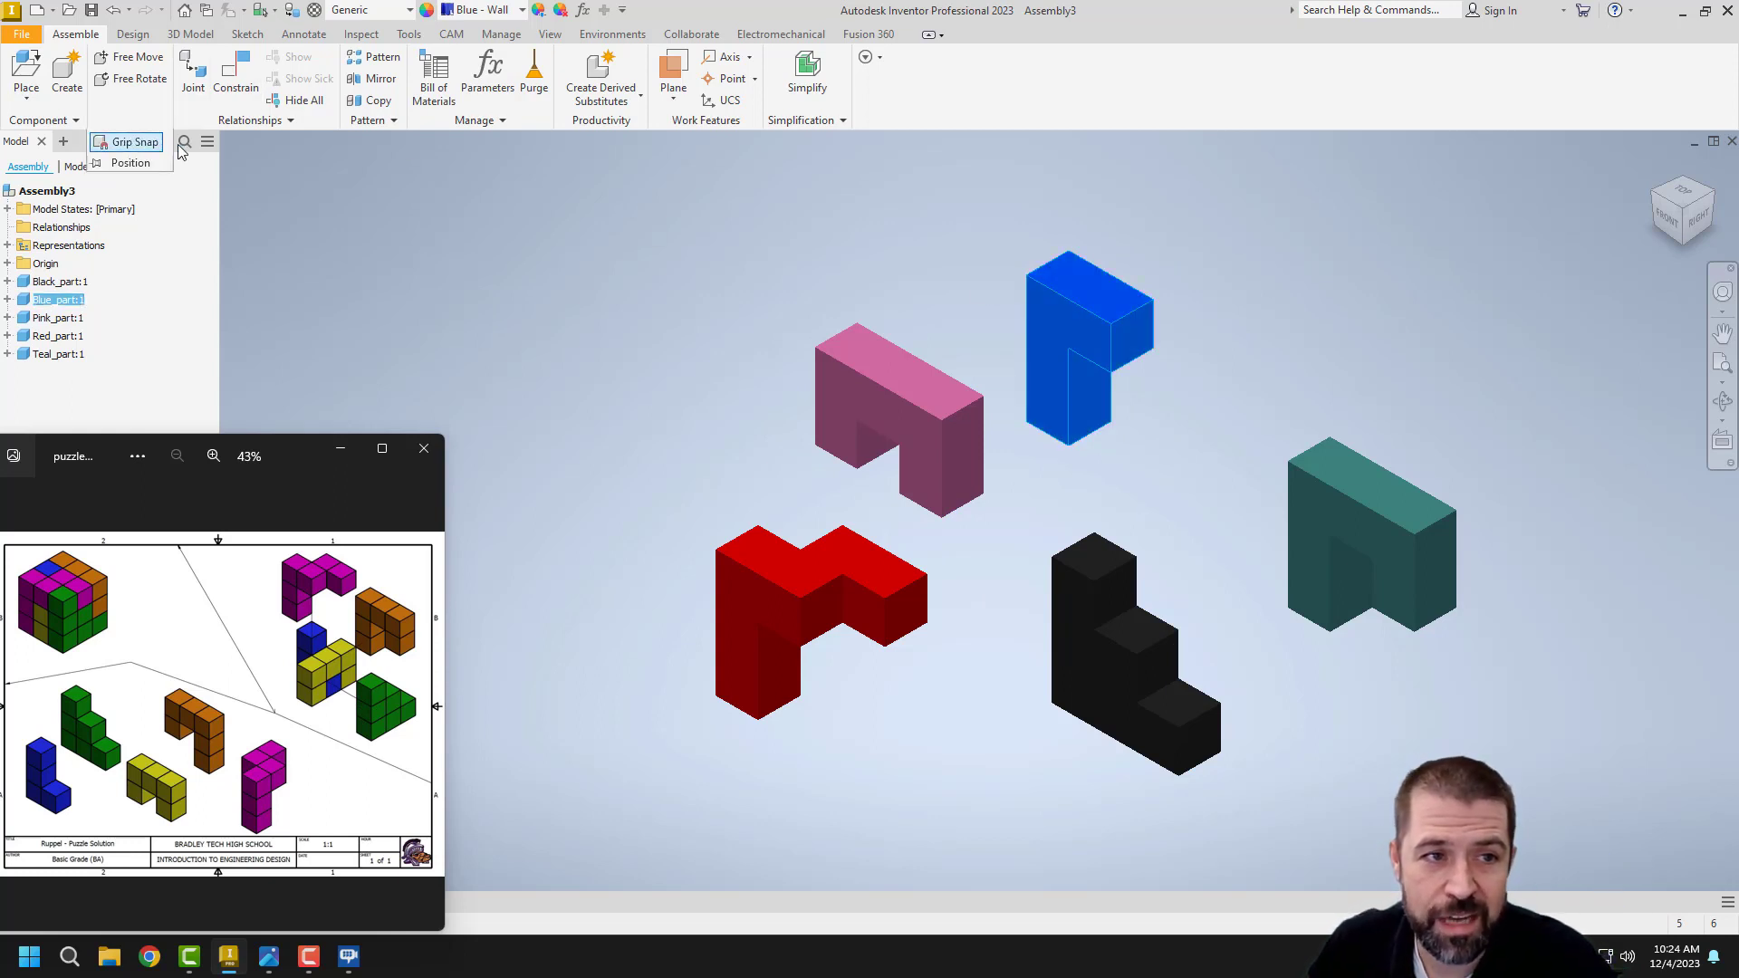
left_click(159, 143)
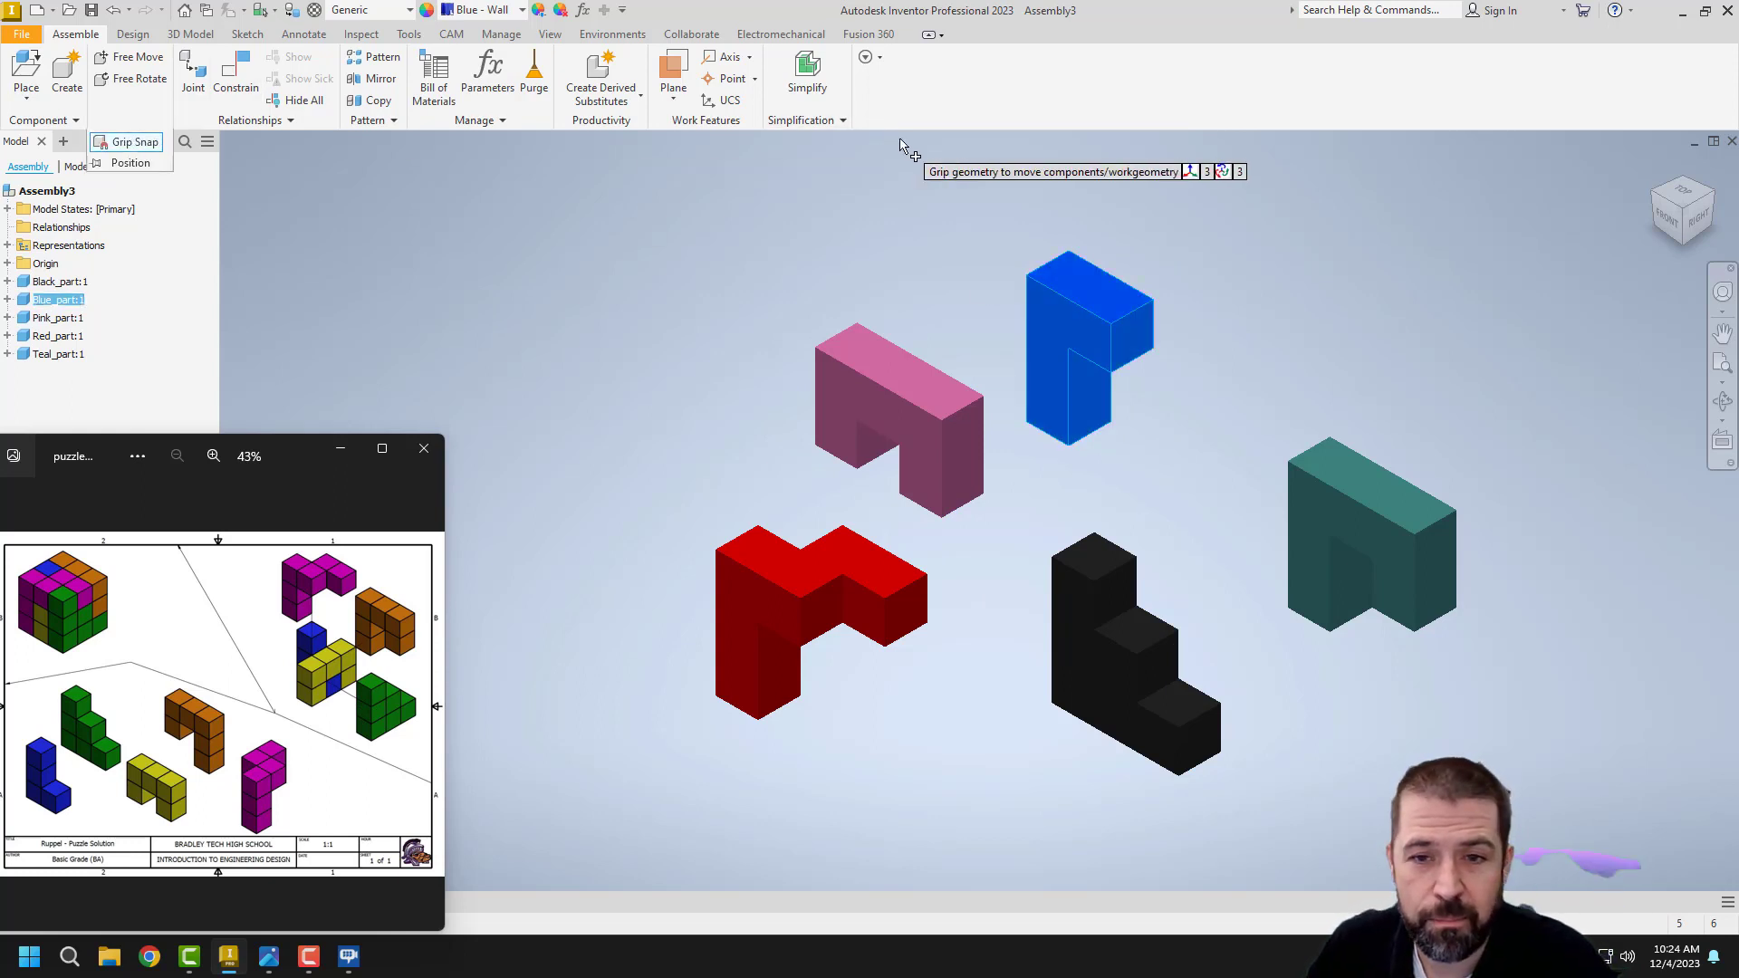
left_click(1038, 270)
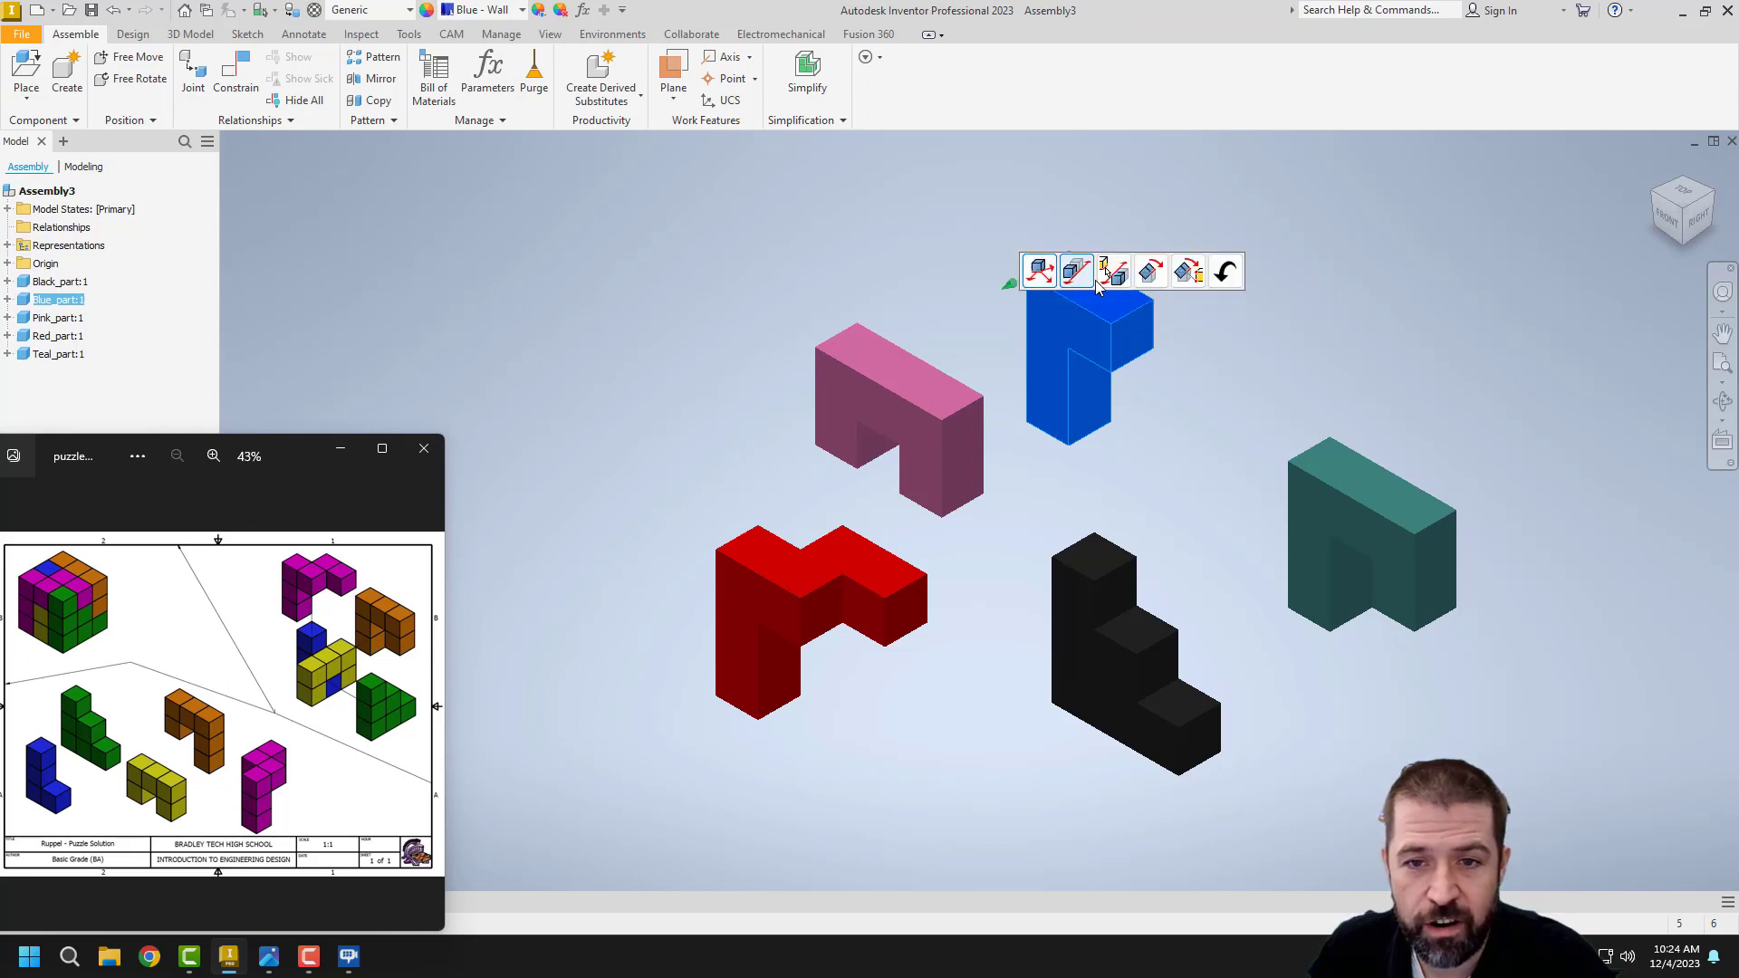
left_click(1157, 288)
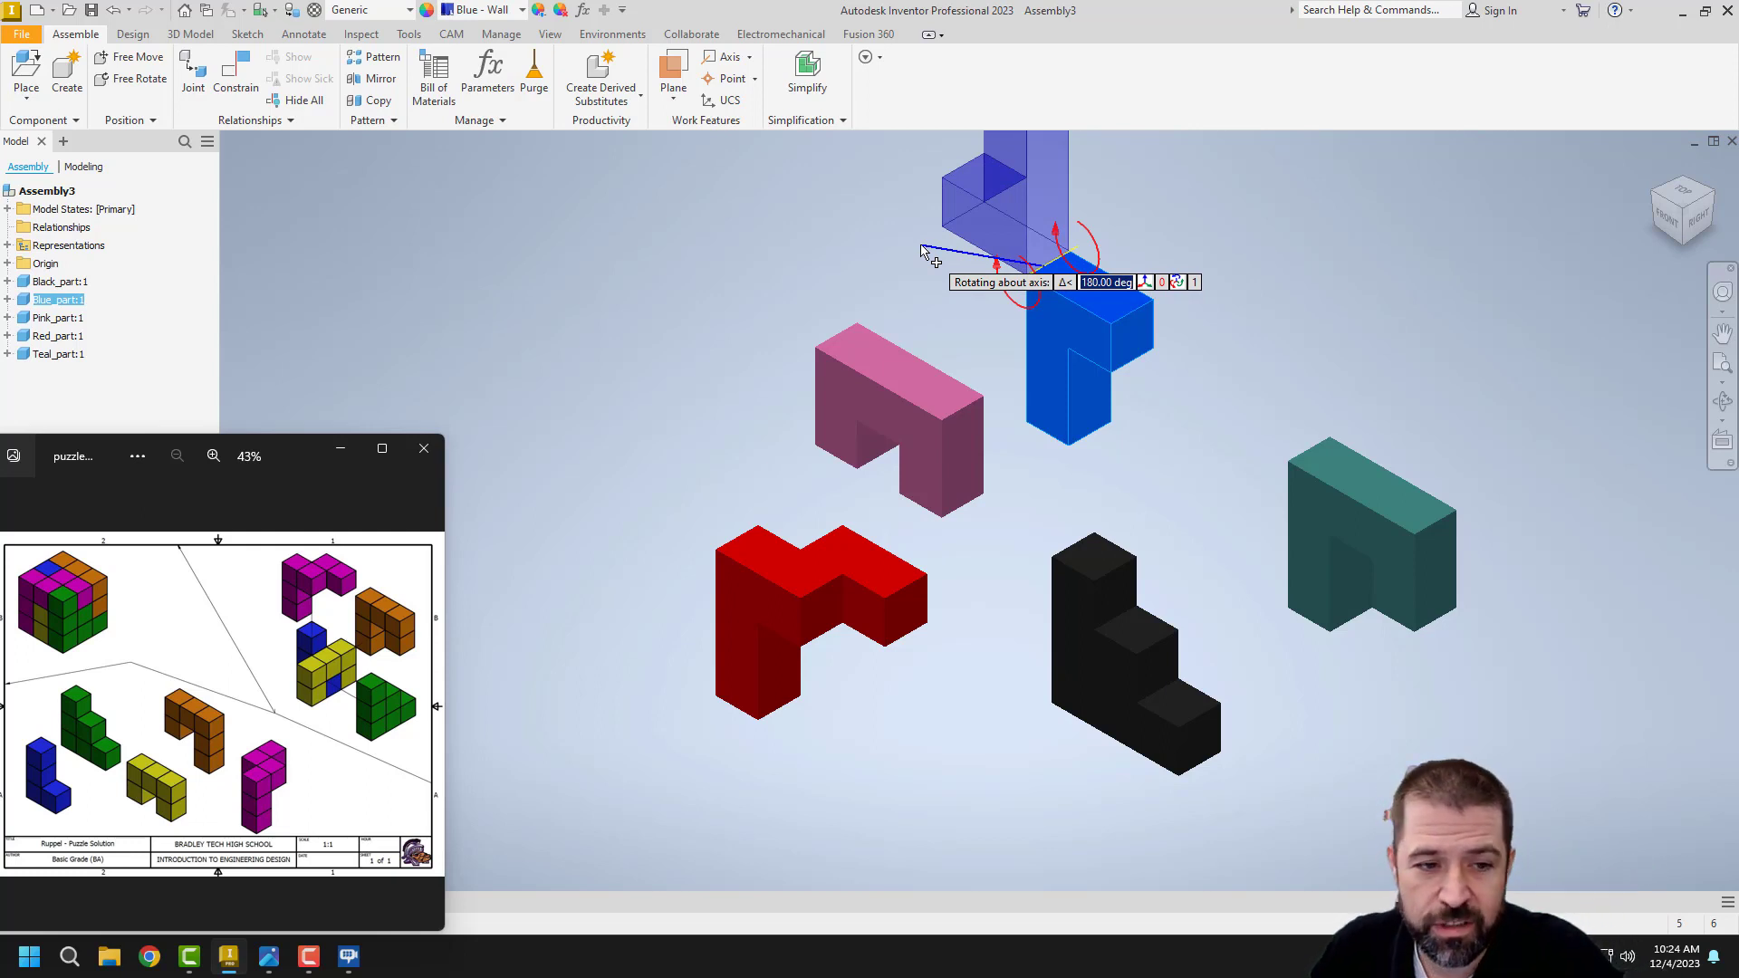
left_click(921, 246)
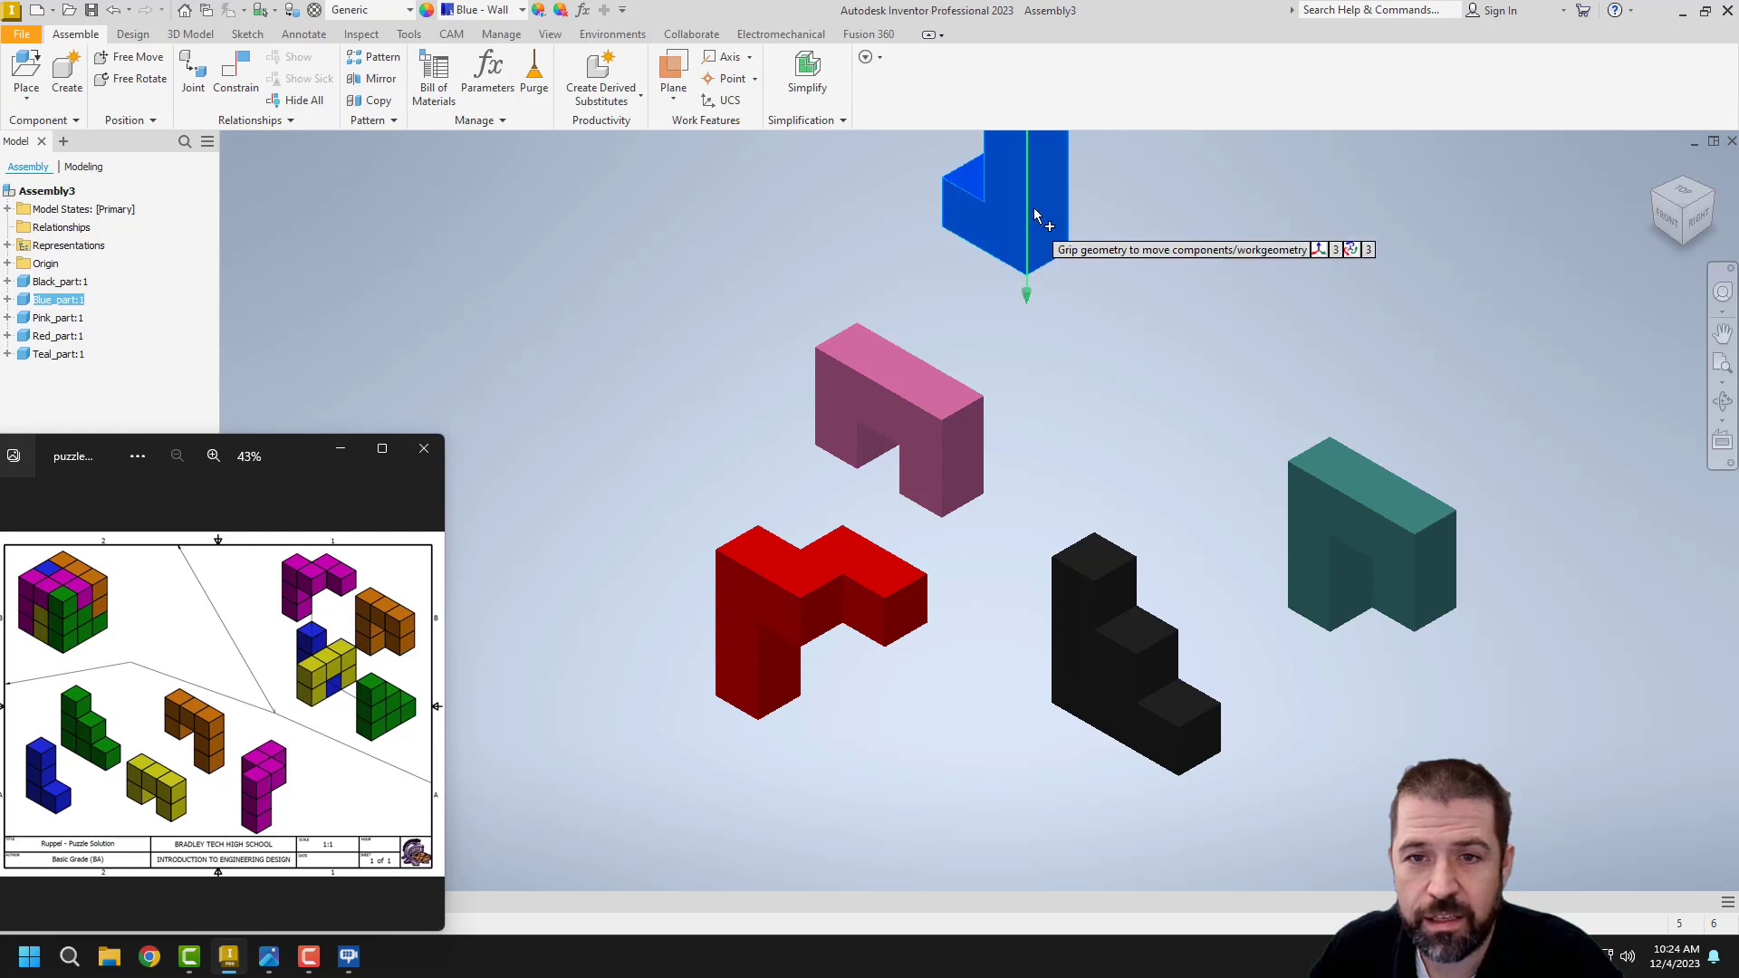
Step: Rotate the blue part about its vertical edge so its foot points the opposite way, and move it closer to the pink part
left_click(1069, 204)
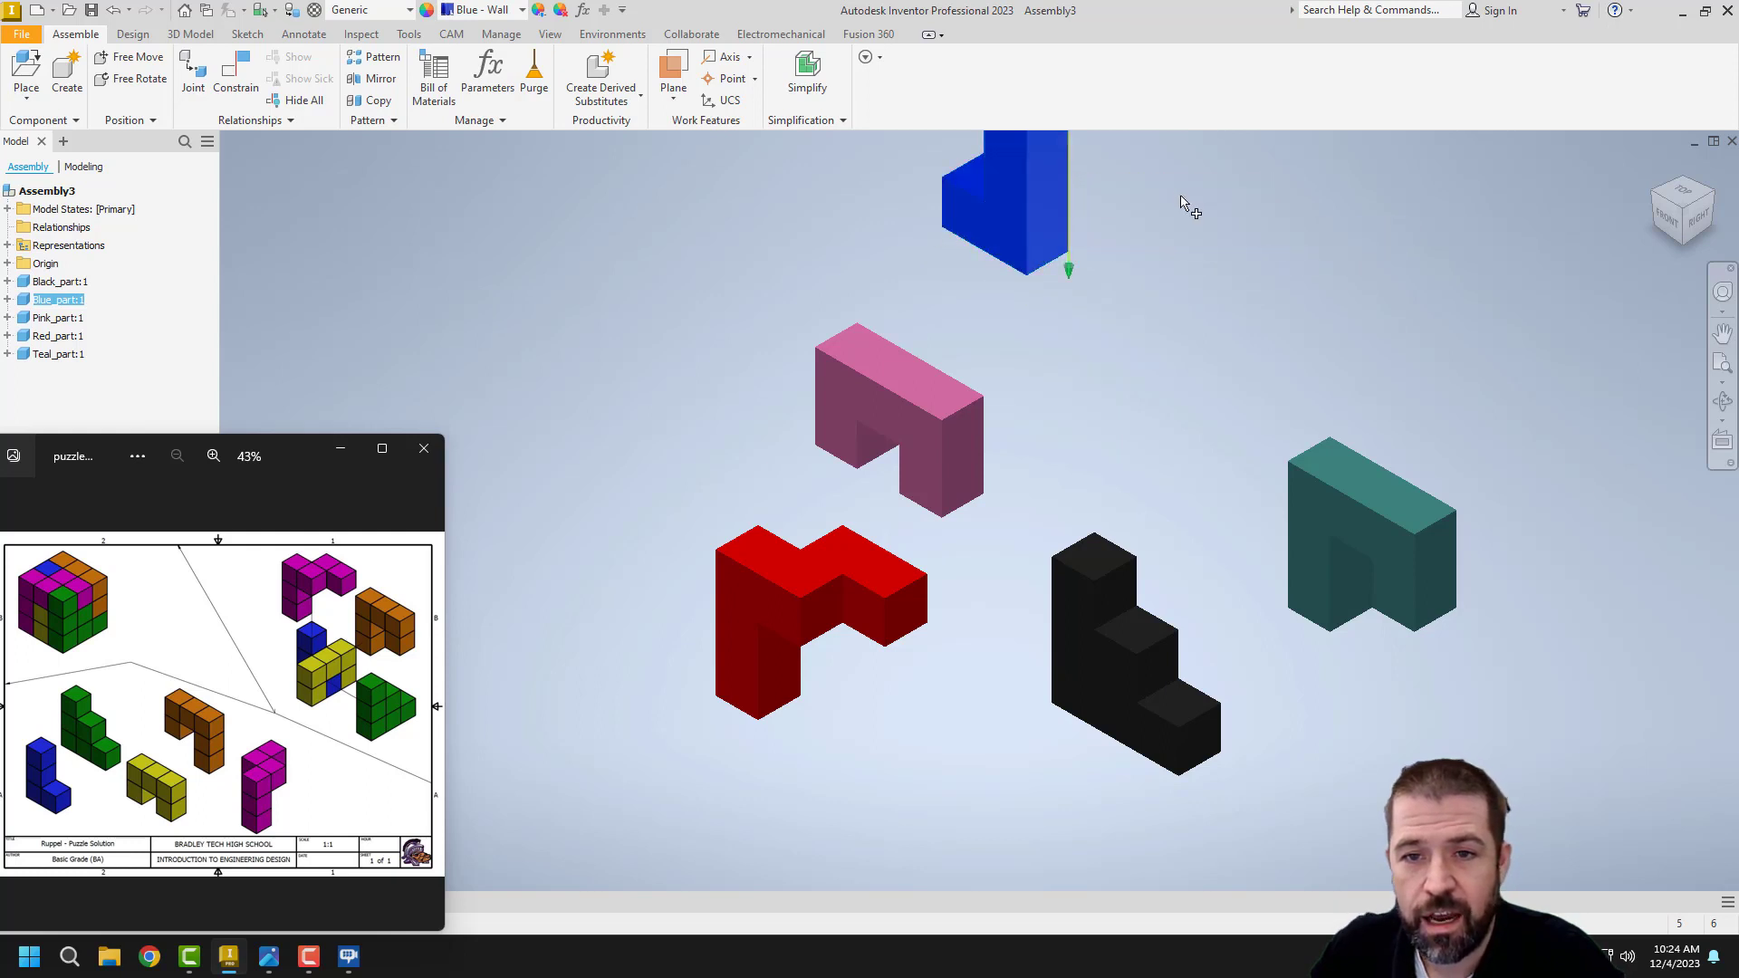
left_click(802, 219)
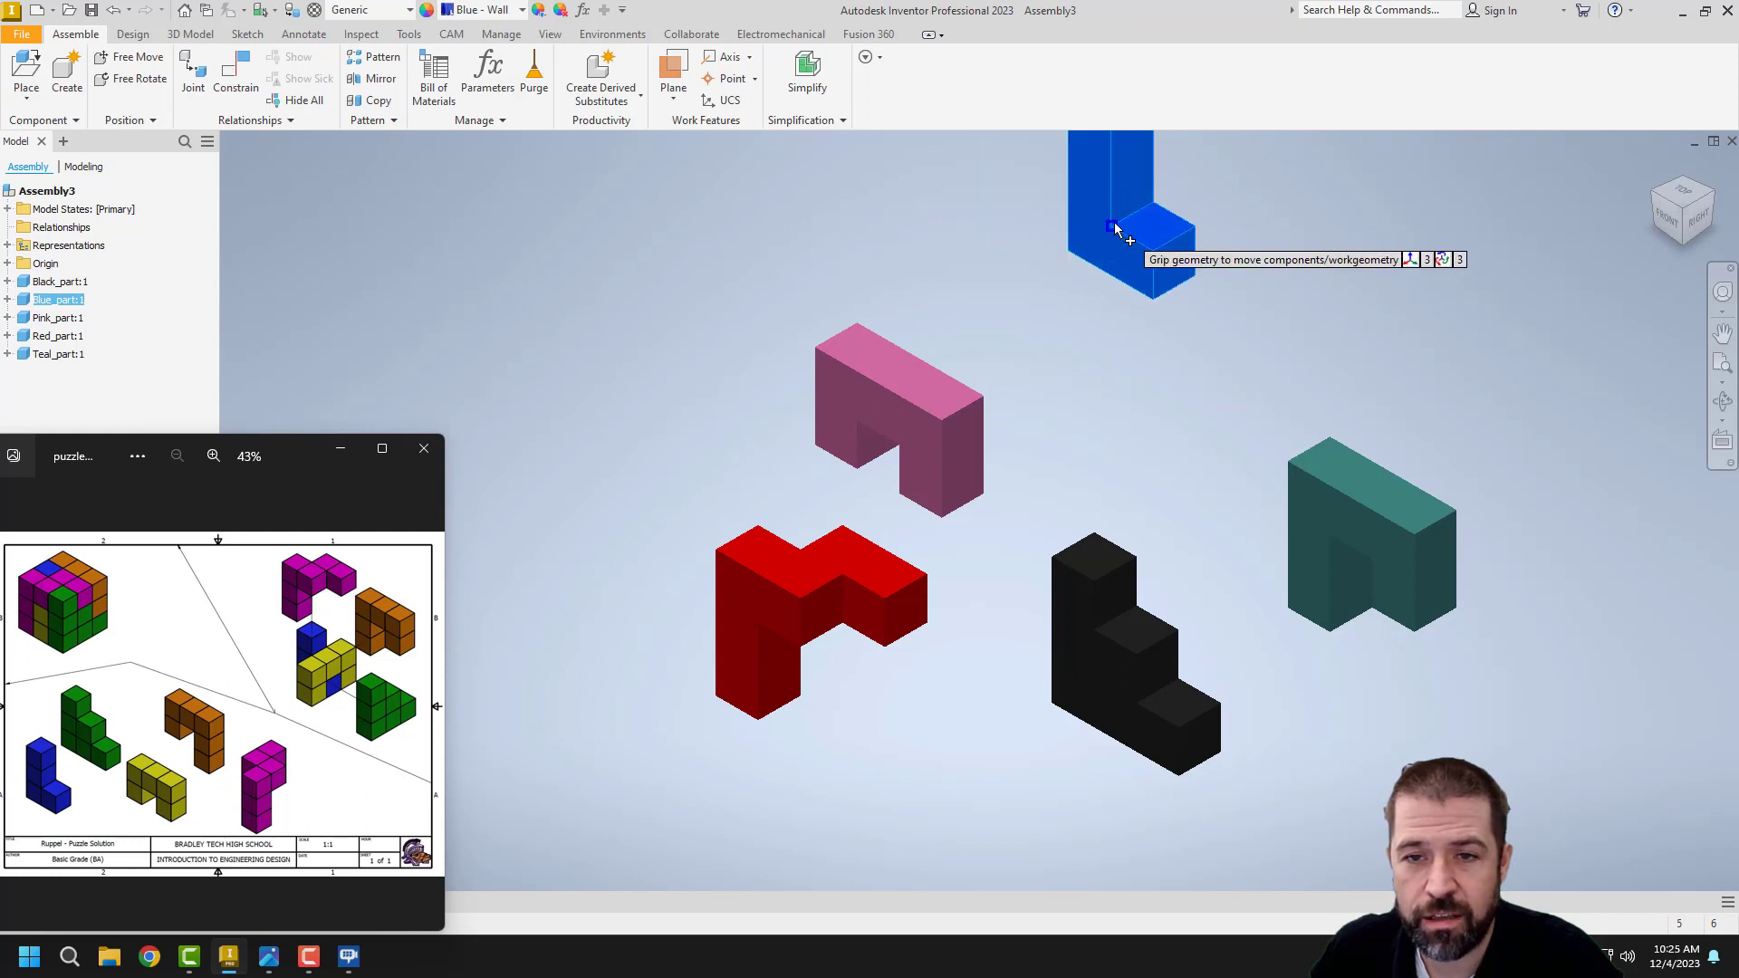
middle_click_drag(1130, 232, 1107, 299)
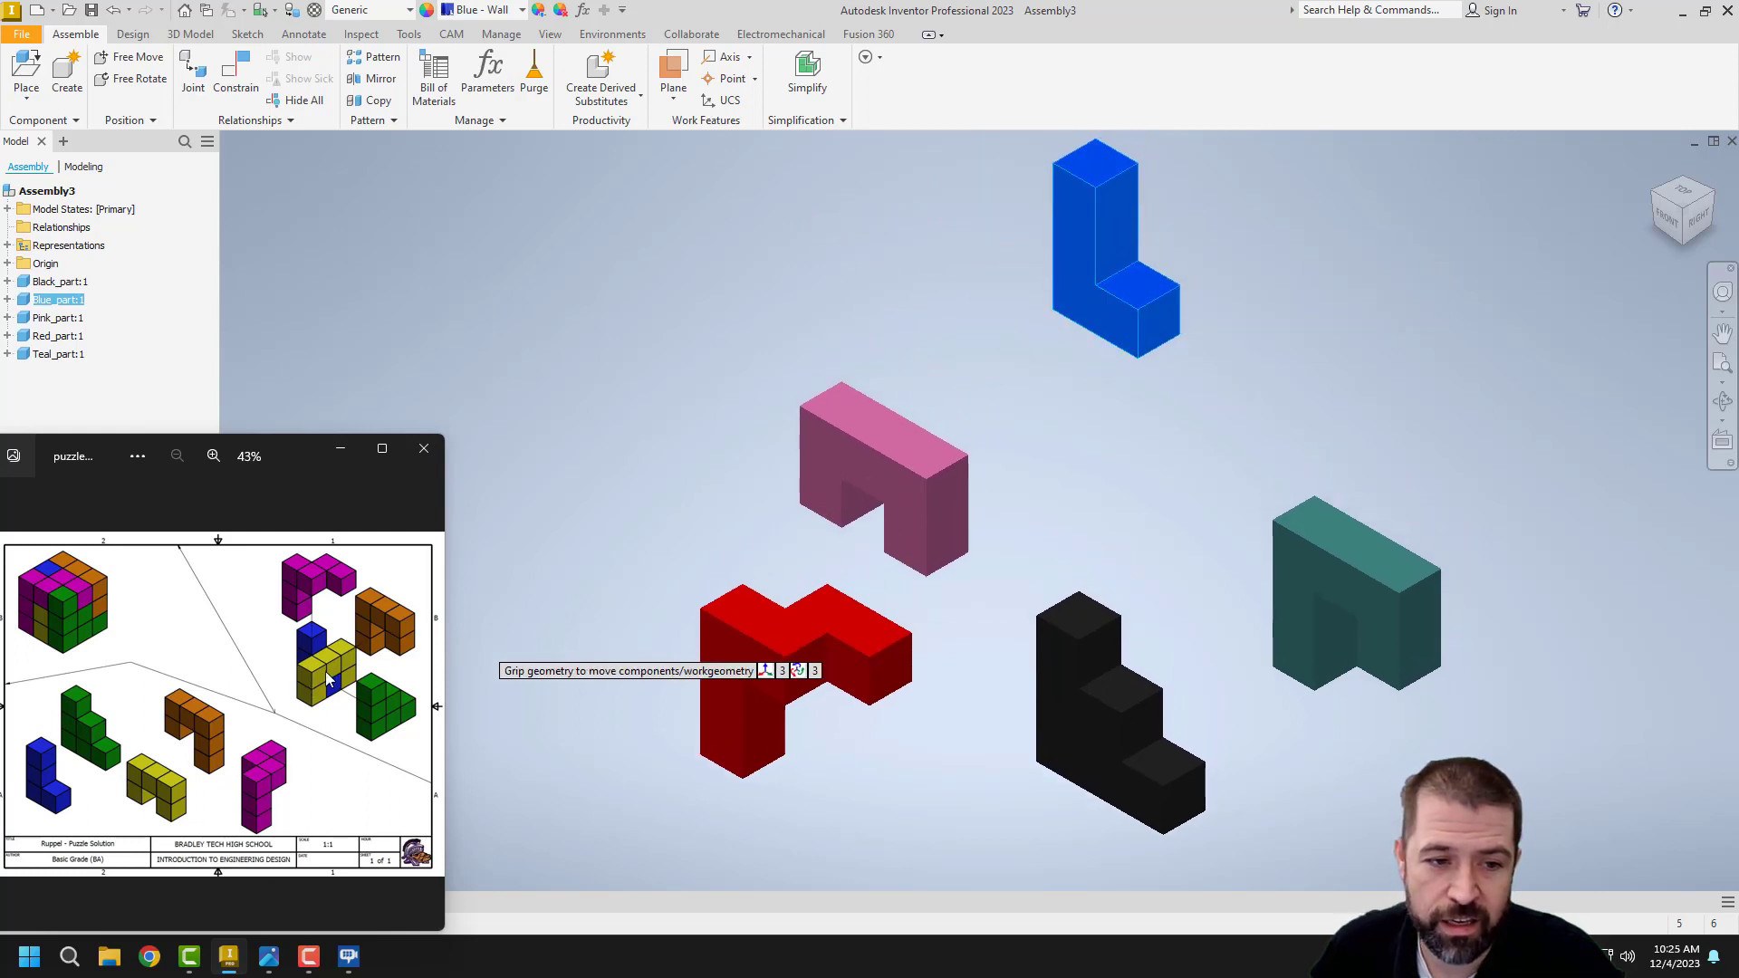
right_click(1283, 346)
left_click(1363, 337)
left_click_drag(1163, 337, 1085, 400)
Step: Shift the pink part slightly and rotate it a quarter turn about its outer vertical edge with Grip Snap
left_click_drag(953, 482, 935, 451)
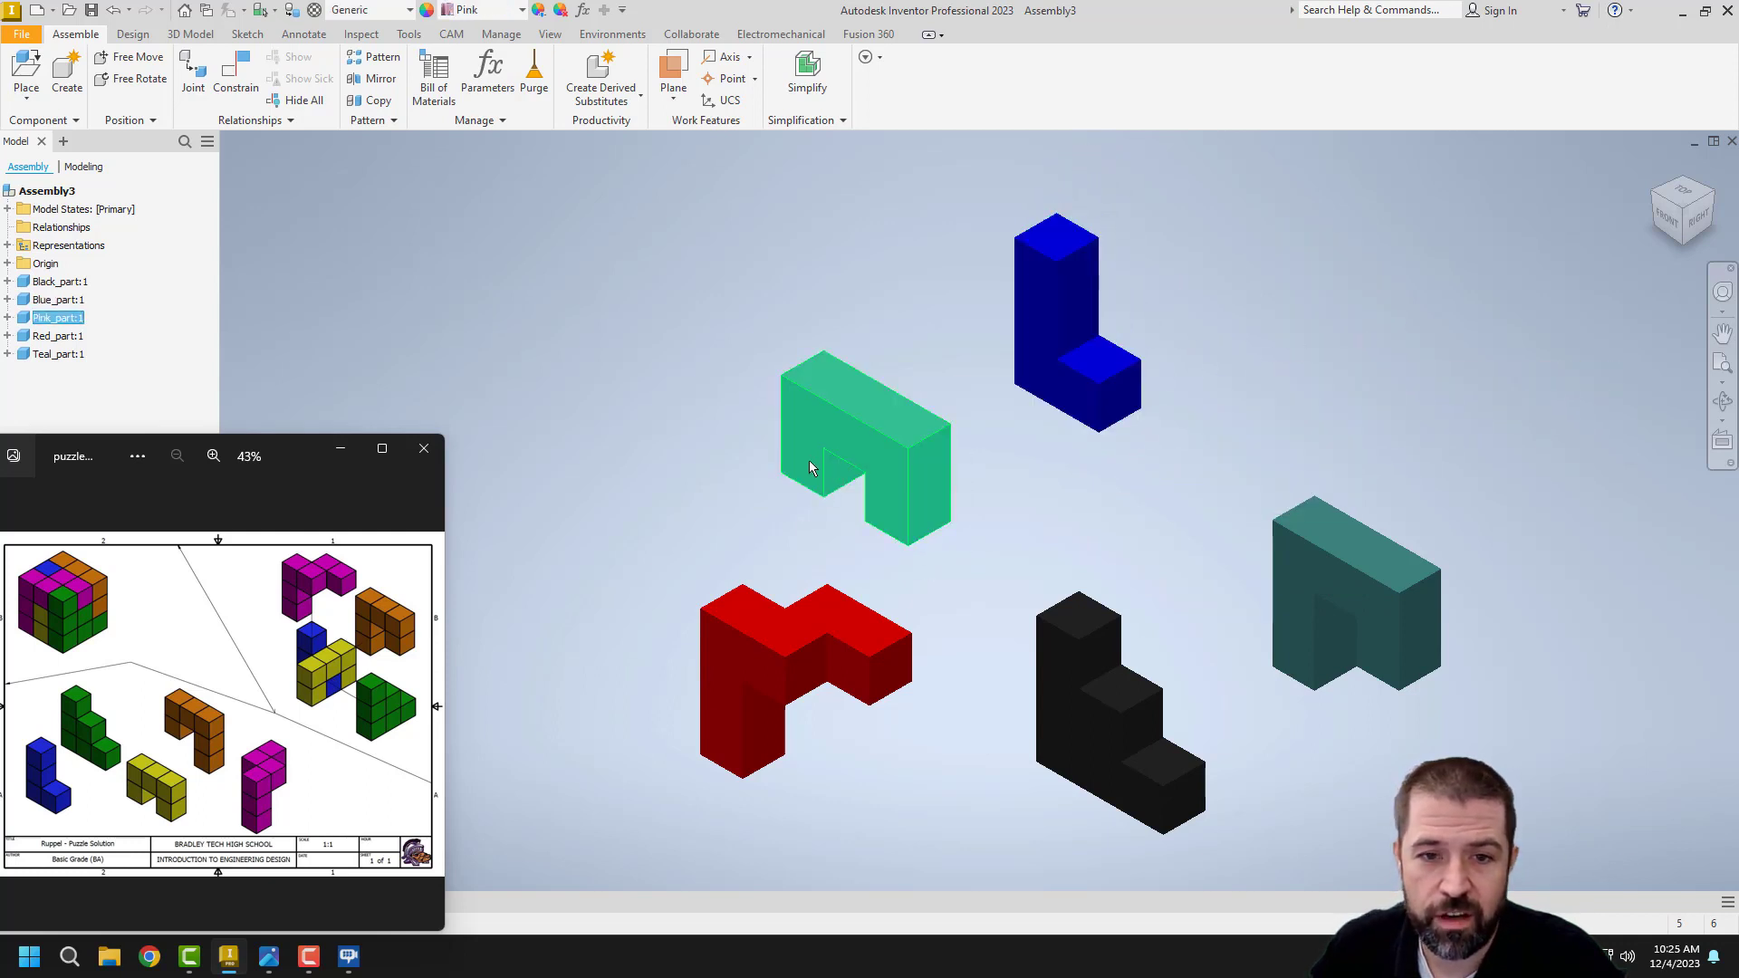
left_click(156, 123)
left_click(136, 143)
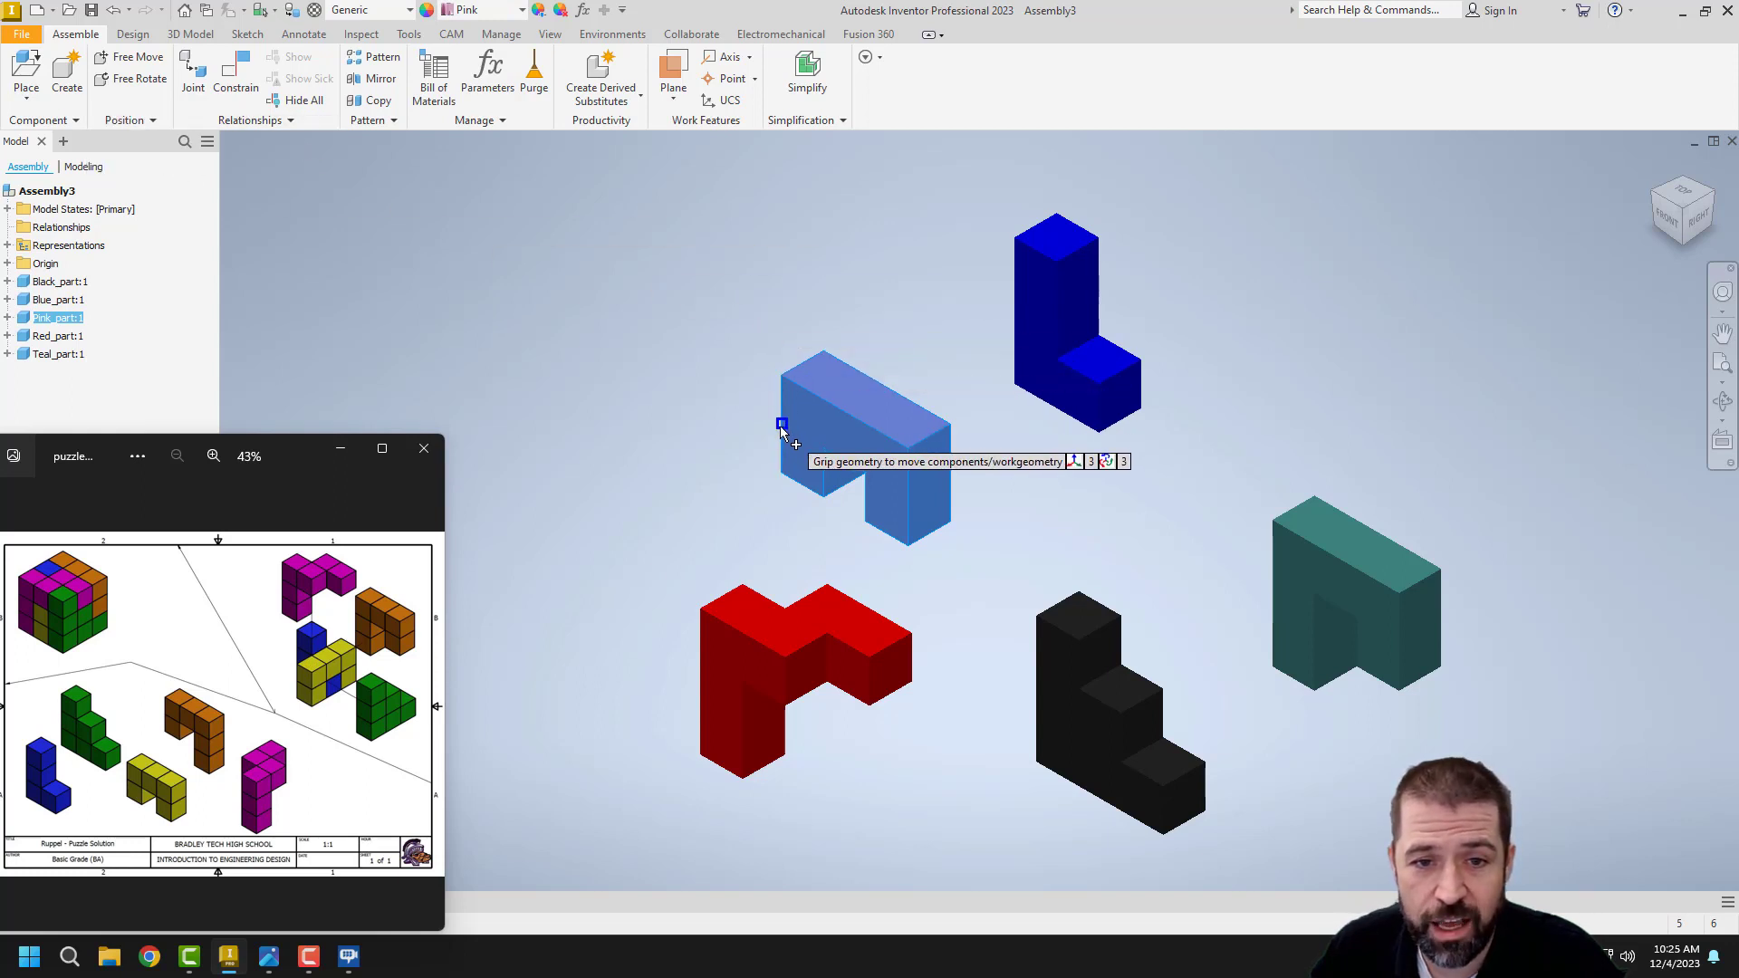
left_click(784, 437)
left_click(898, 441)
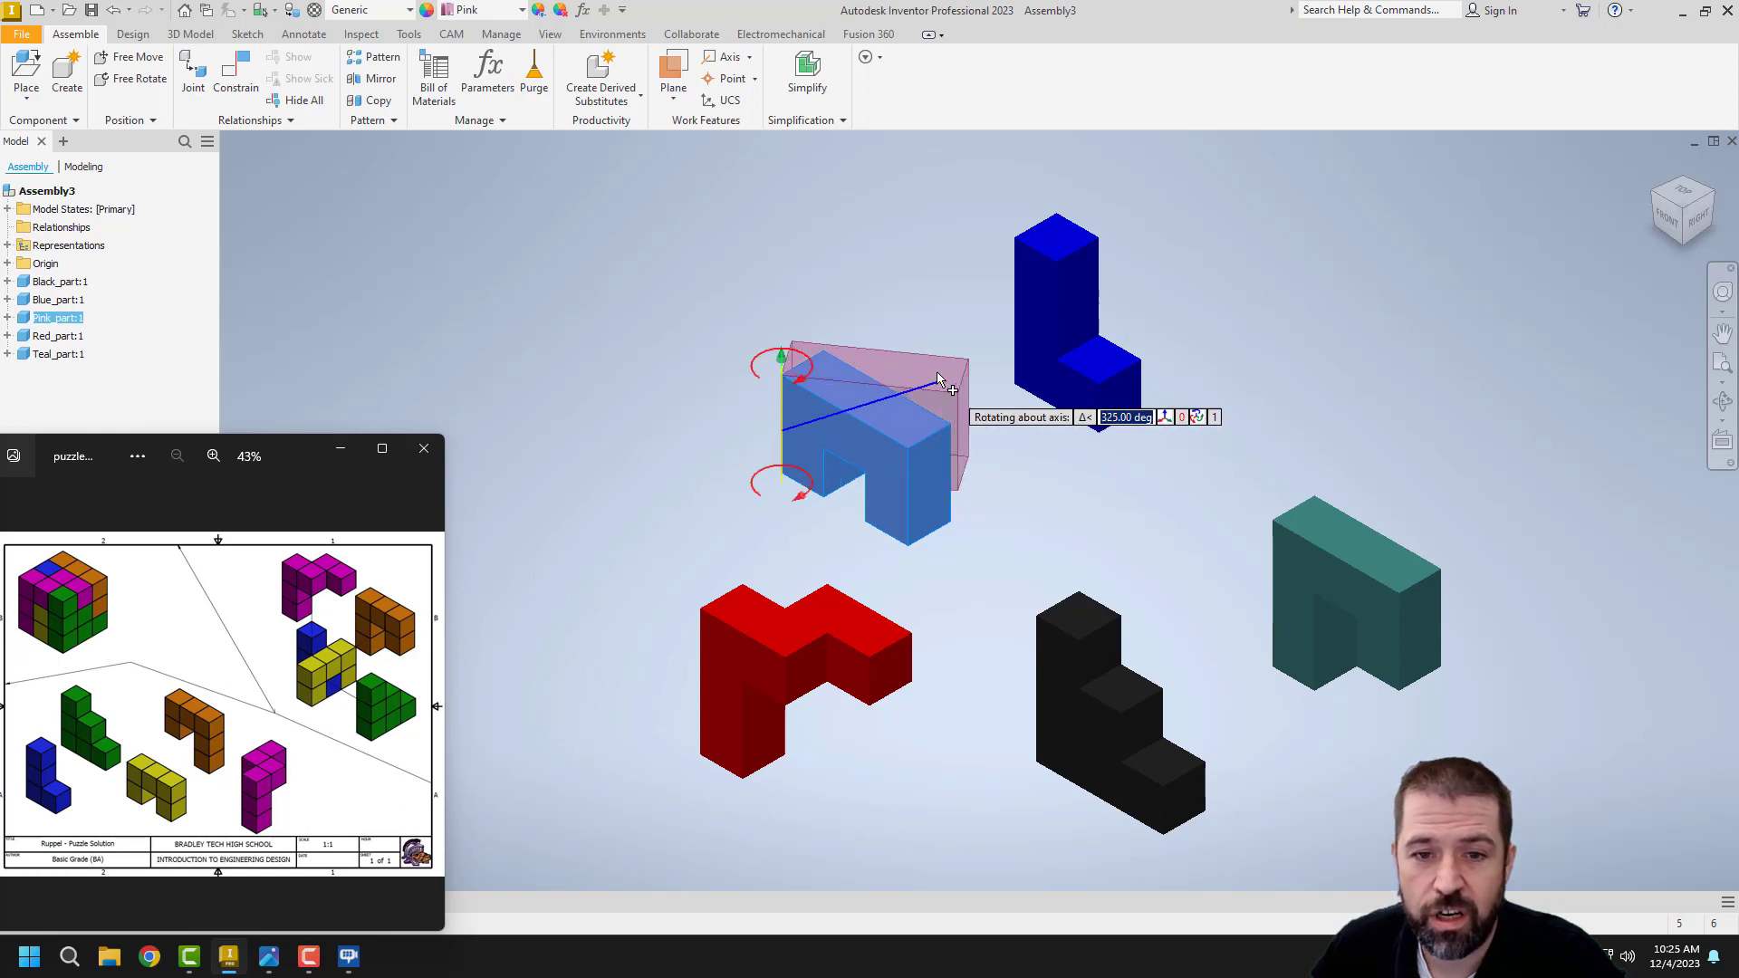
left_click(811, 308)
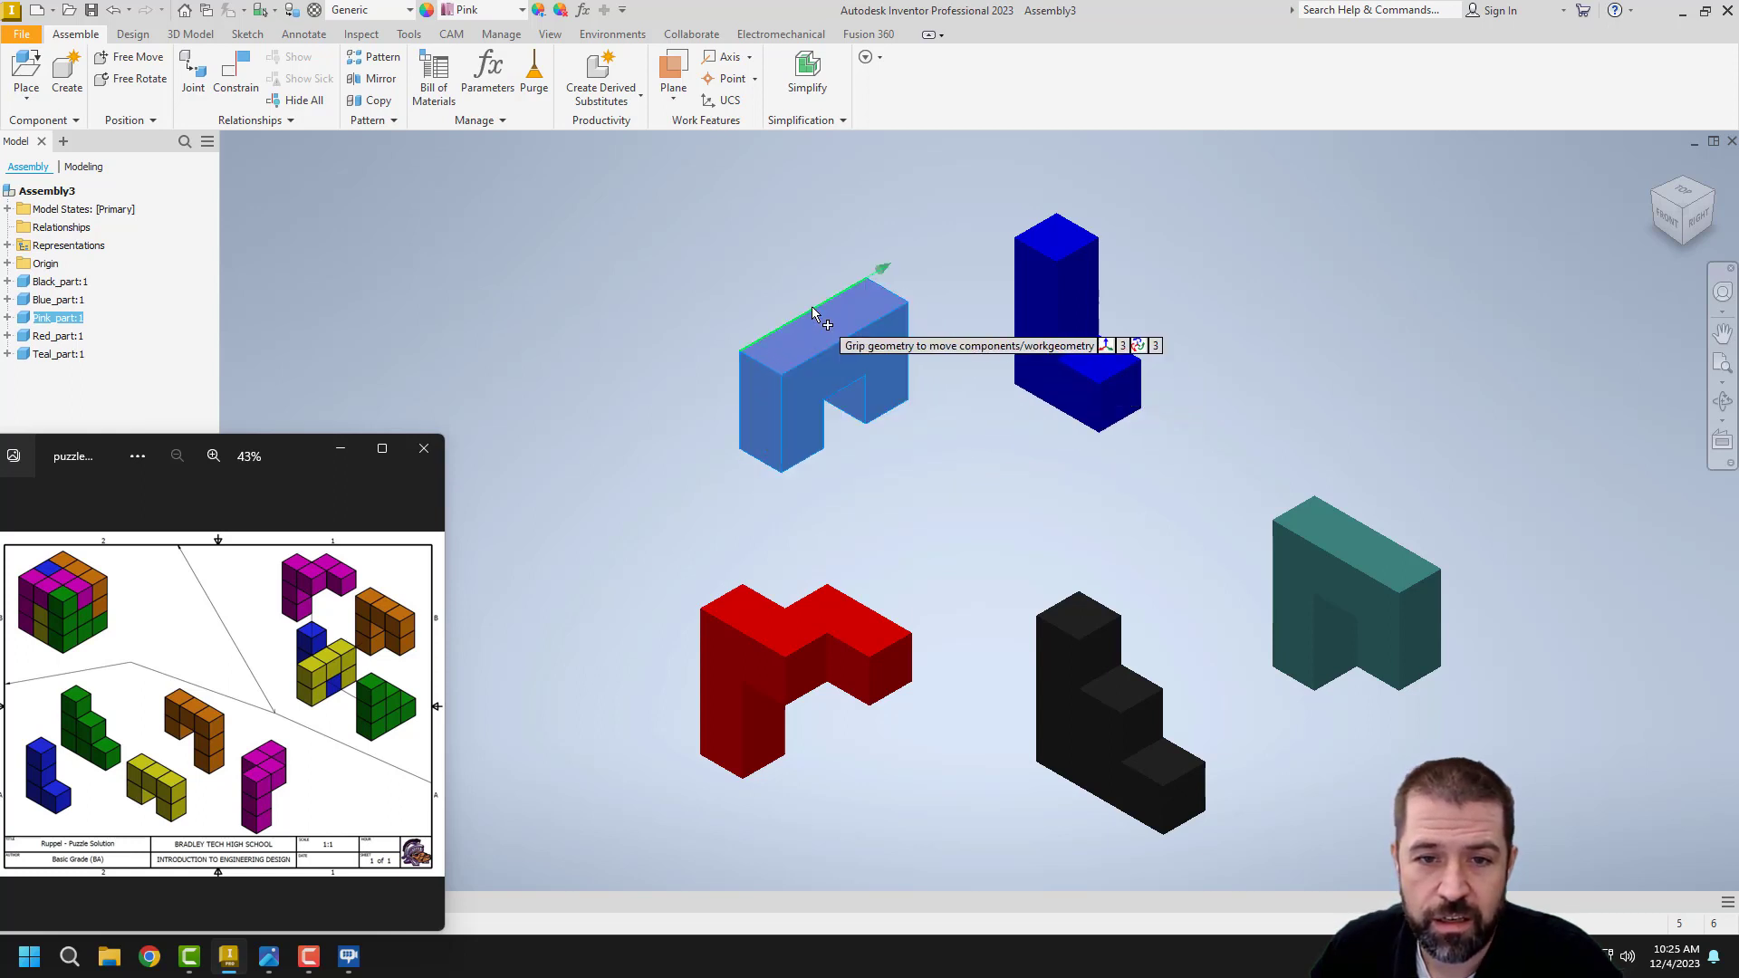
right_click(811, 307)
left_click(884, 308)
Step: Move the rotated pink part next to the blue part and shift the black part slightly toward the red part
left_click_drag(834, 348, 940, 453)
left_click(1069, 762)
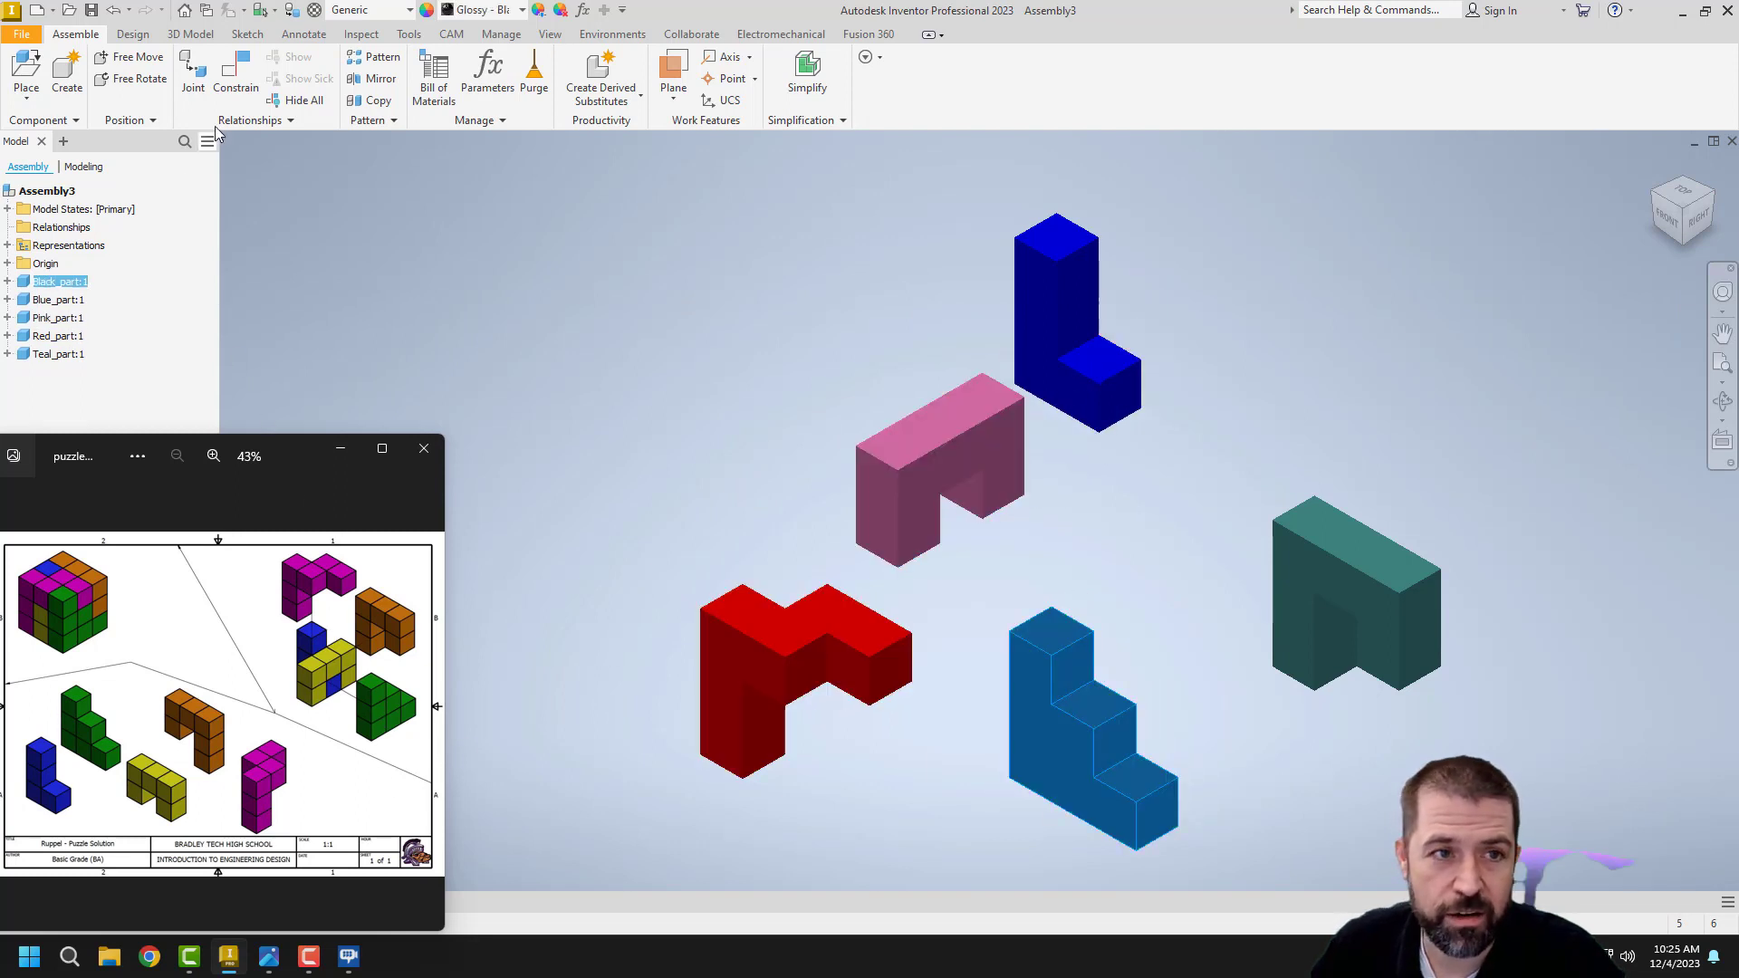
Step: Rotate the black part a quarter turn about its tall outer vertical edge with Grip Snap, matching the stepped piece in the exploded drawing
left_click(127, 120)
left_click(138, 150)
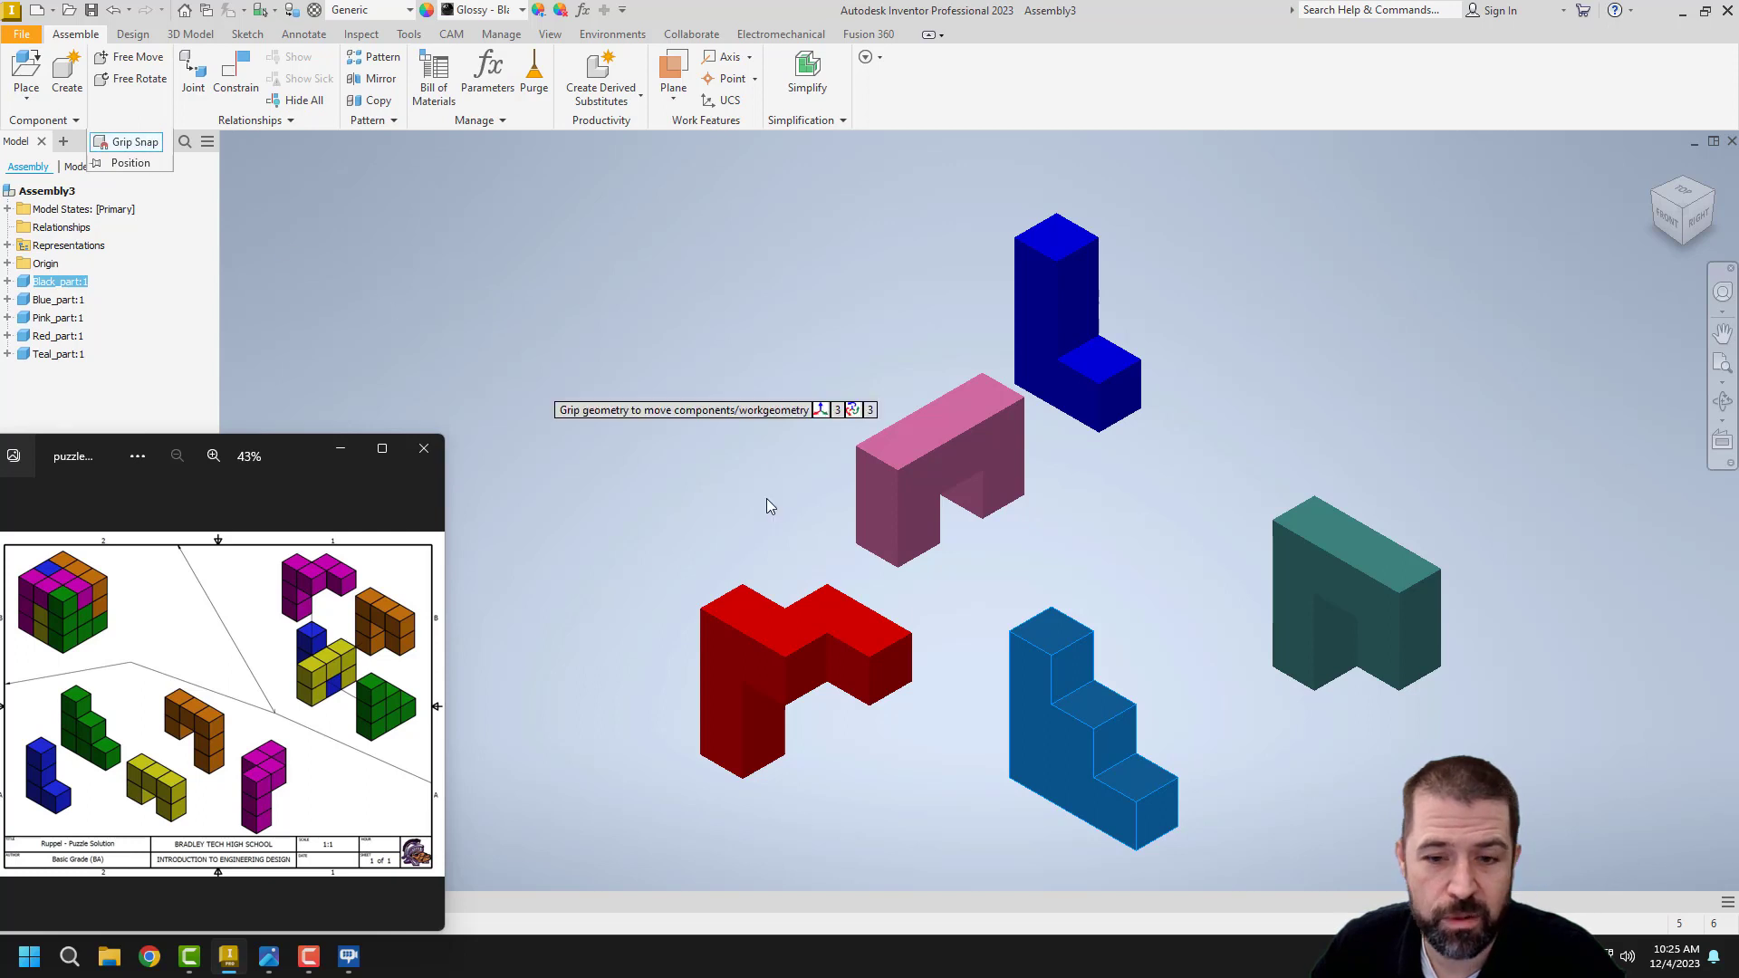
left_click(1009, 736)
left_click(1120, 740)
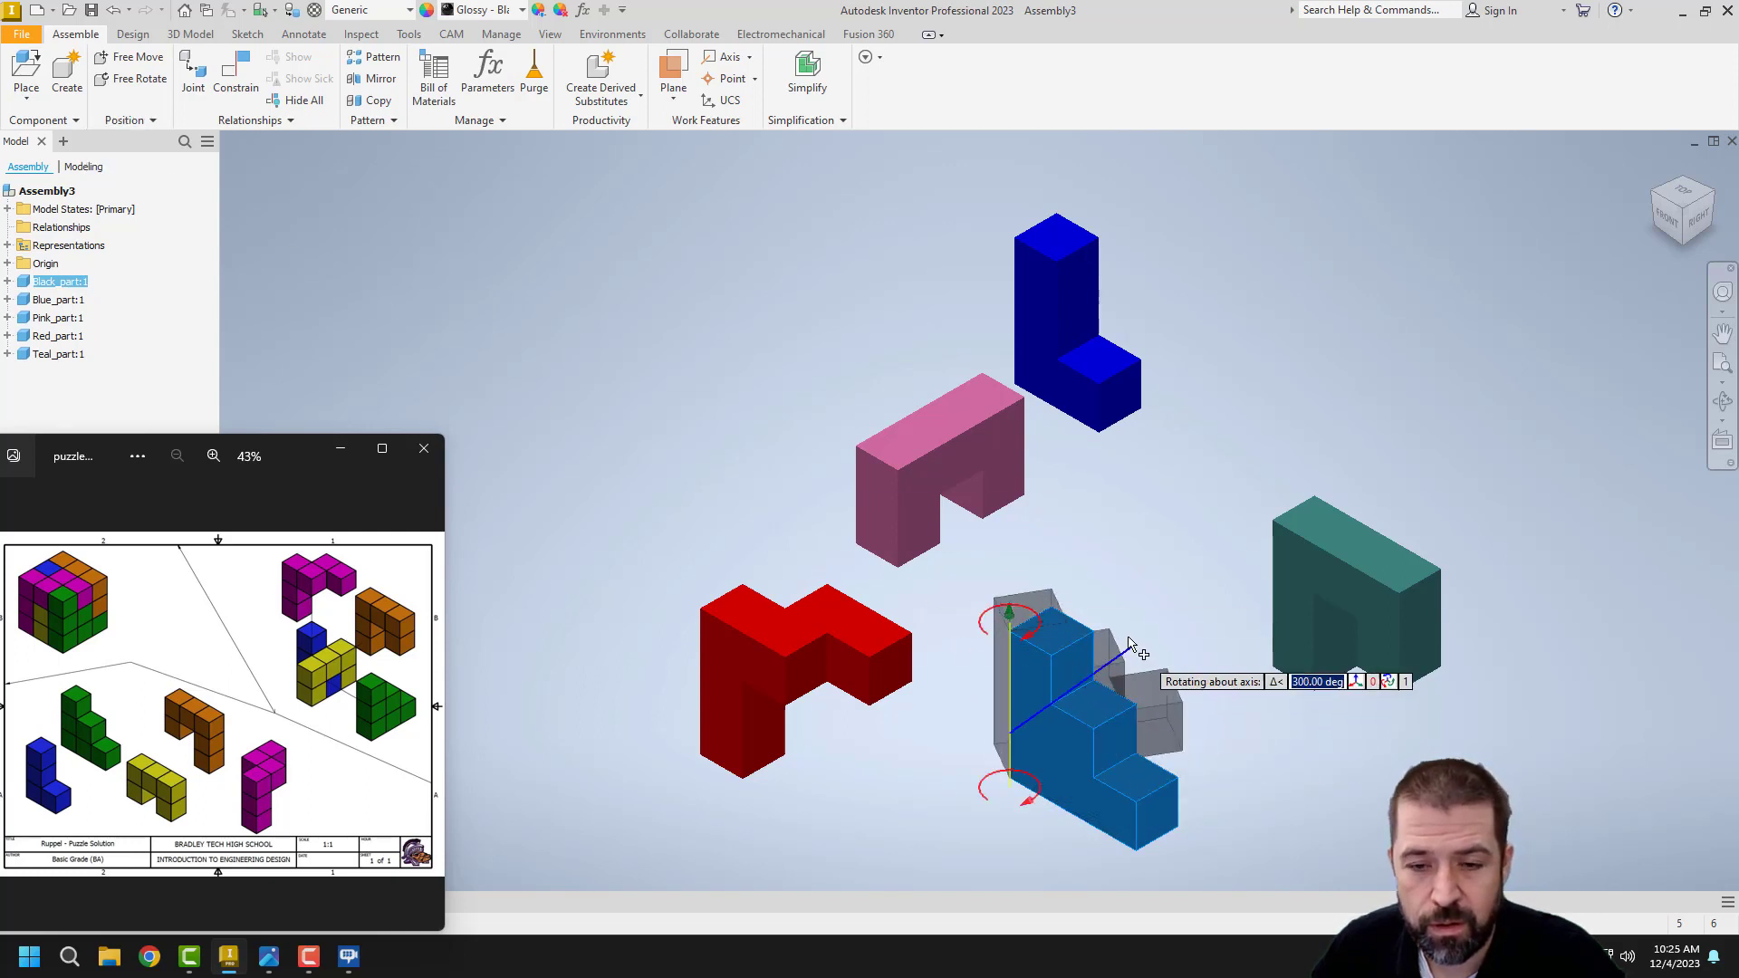
left_click(1043, 605)
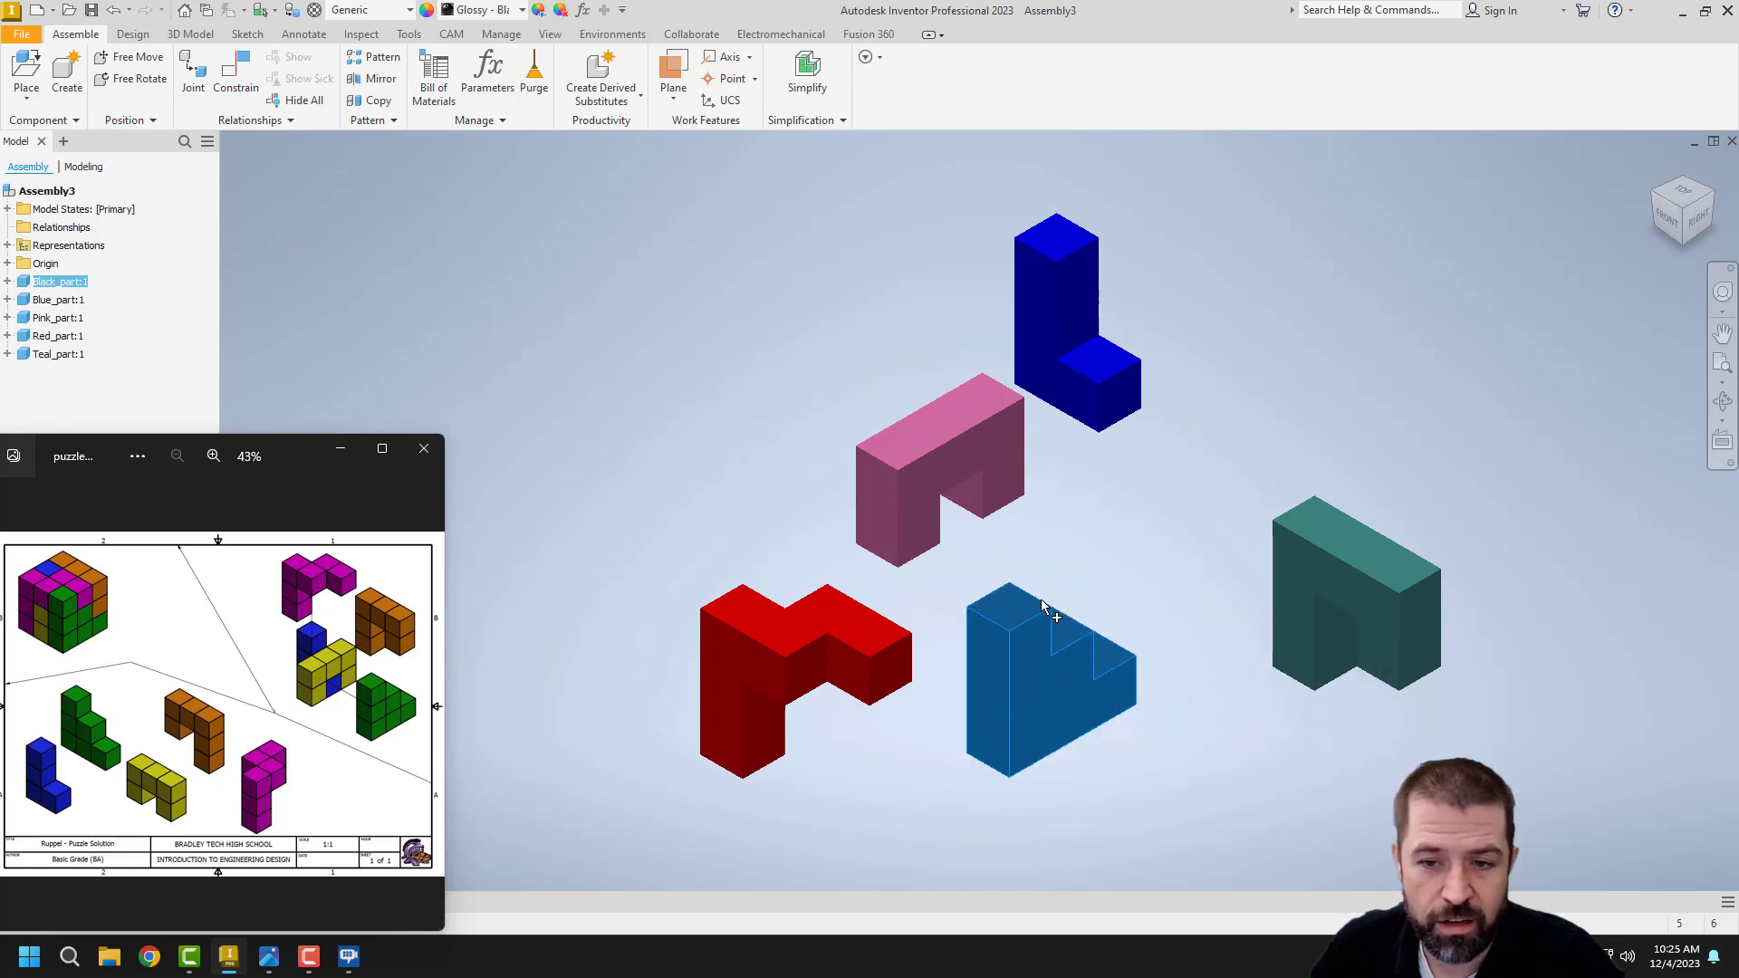
right_click(1043, 605)
left_click(1044, 696)
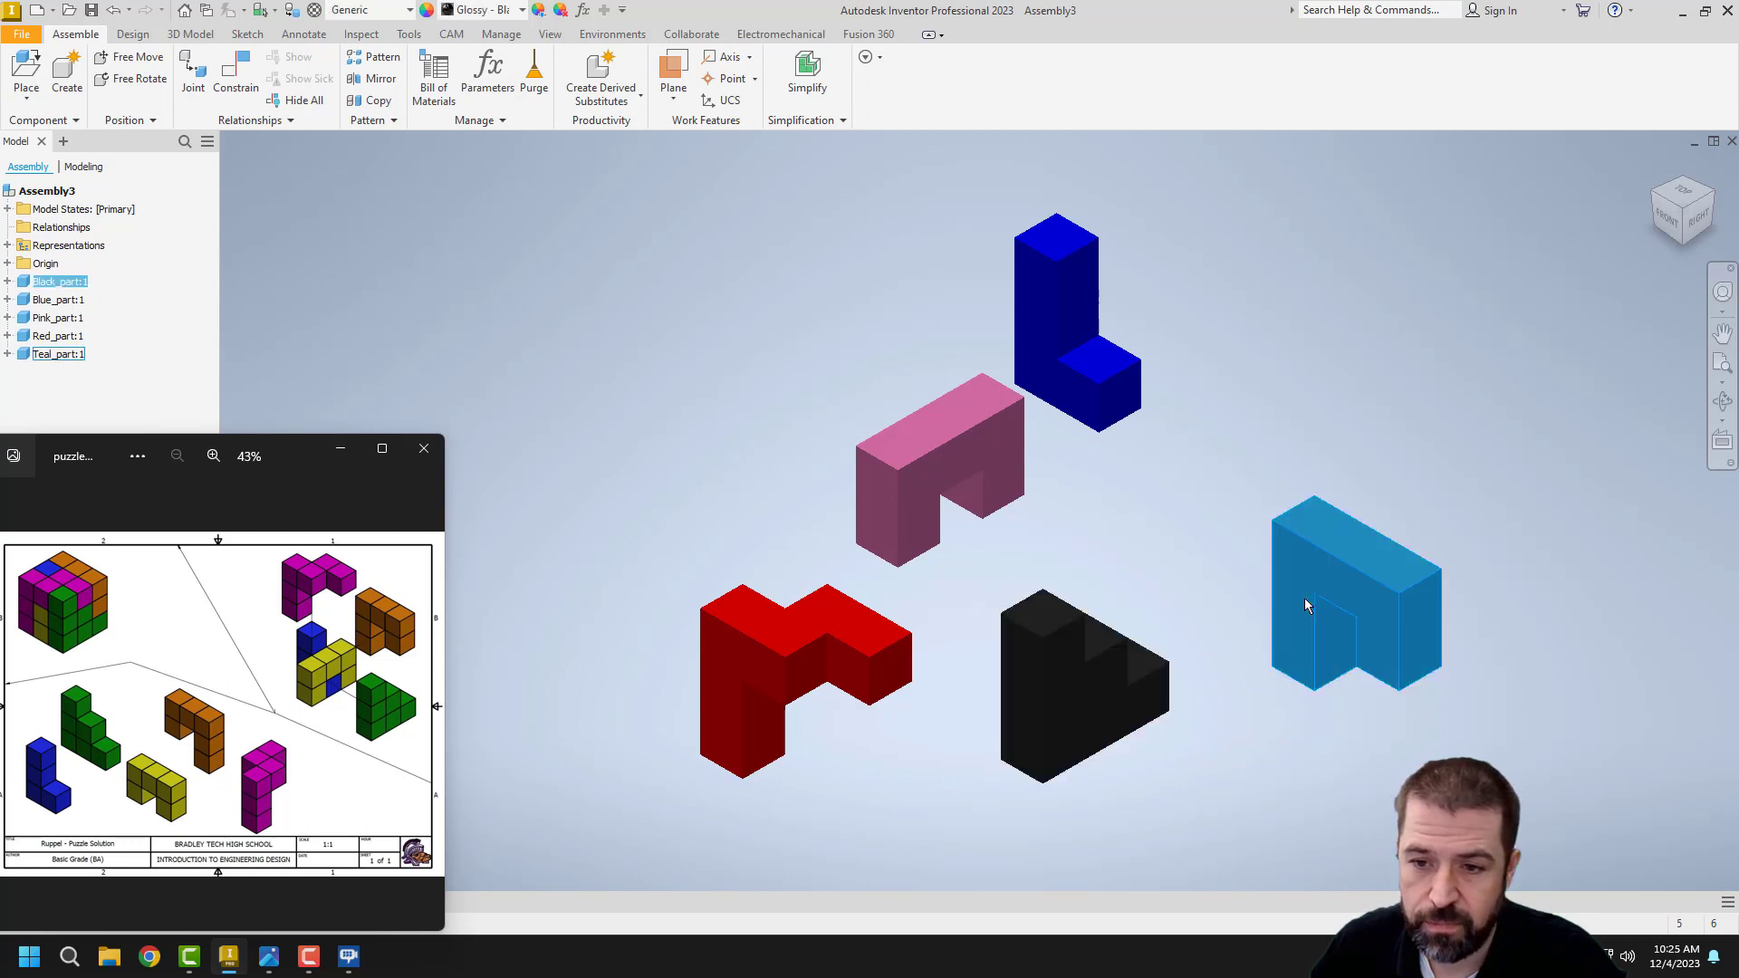
Step: Spread the parts like the exploded drawing: raise the teal and red parts, lower the pink part, and nudge the black and blue parts
left_click_drag(1304, 605, 1306, 308)
left_click_drag(799, 673, 703, 476)
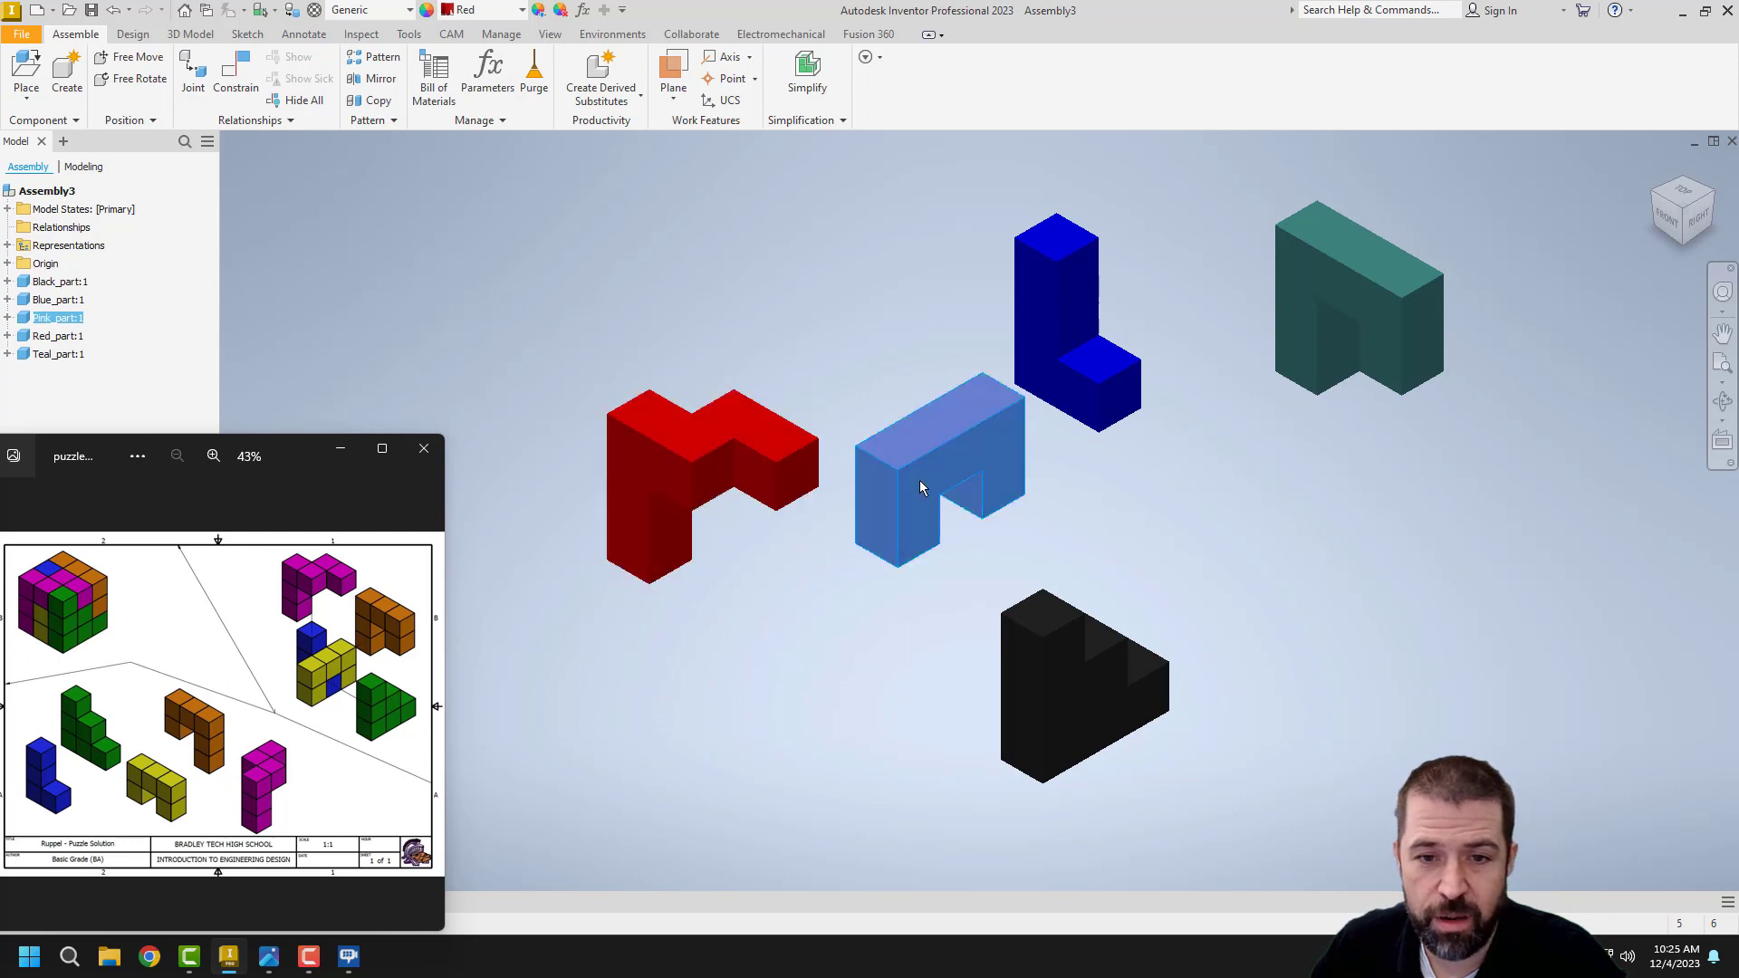
left_click_drag(921, 480, 922, 529)
left_click_drag(1102, 667, 1121, 662)
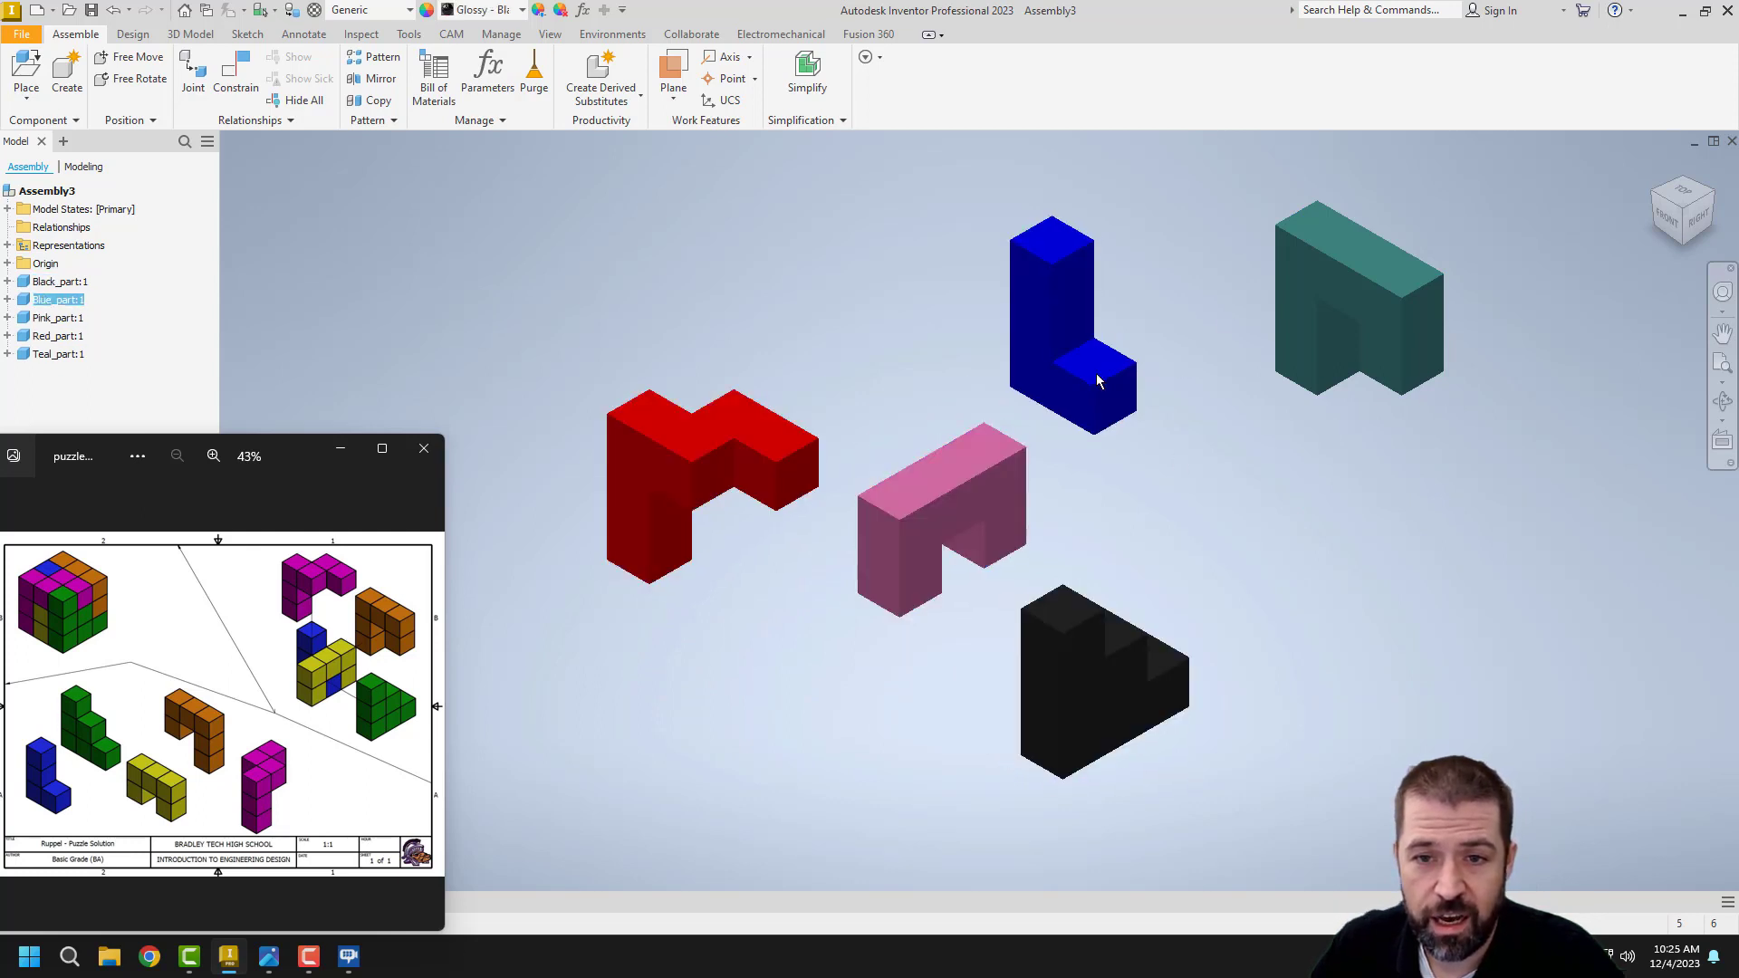
left_click_drag(1099, 376, 1085, 372)
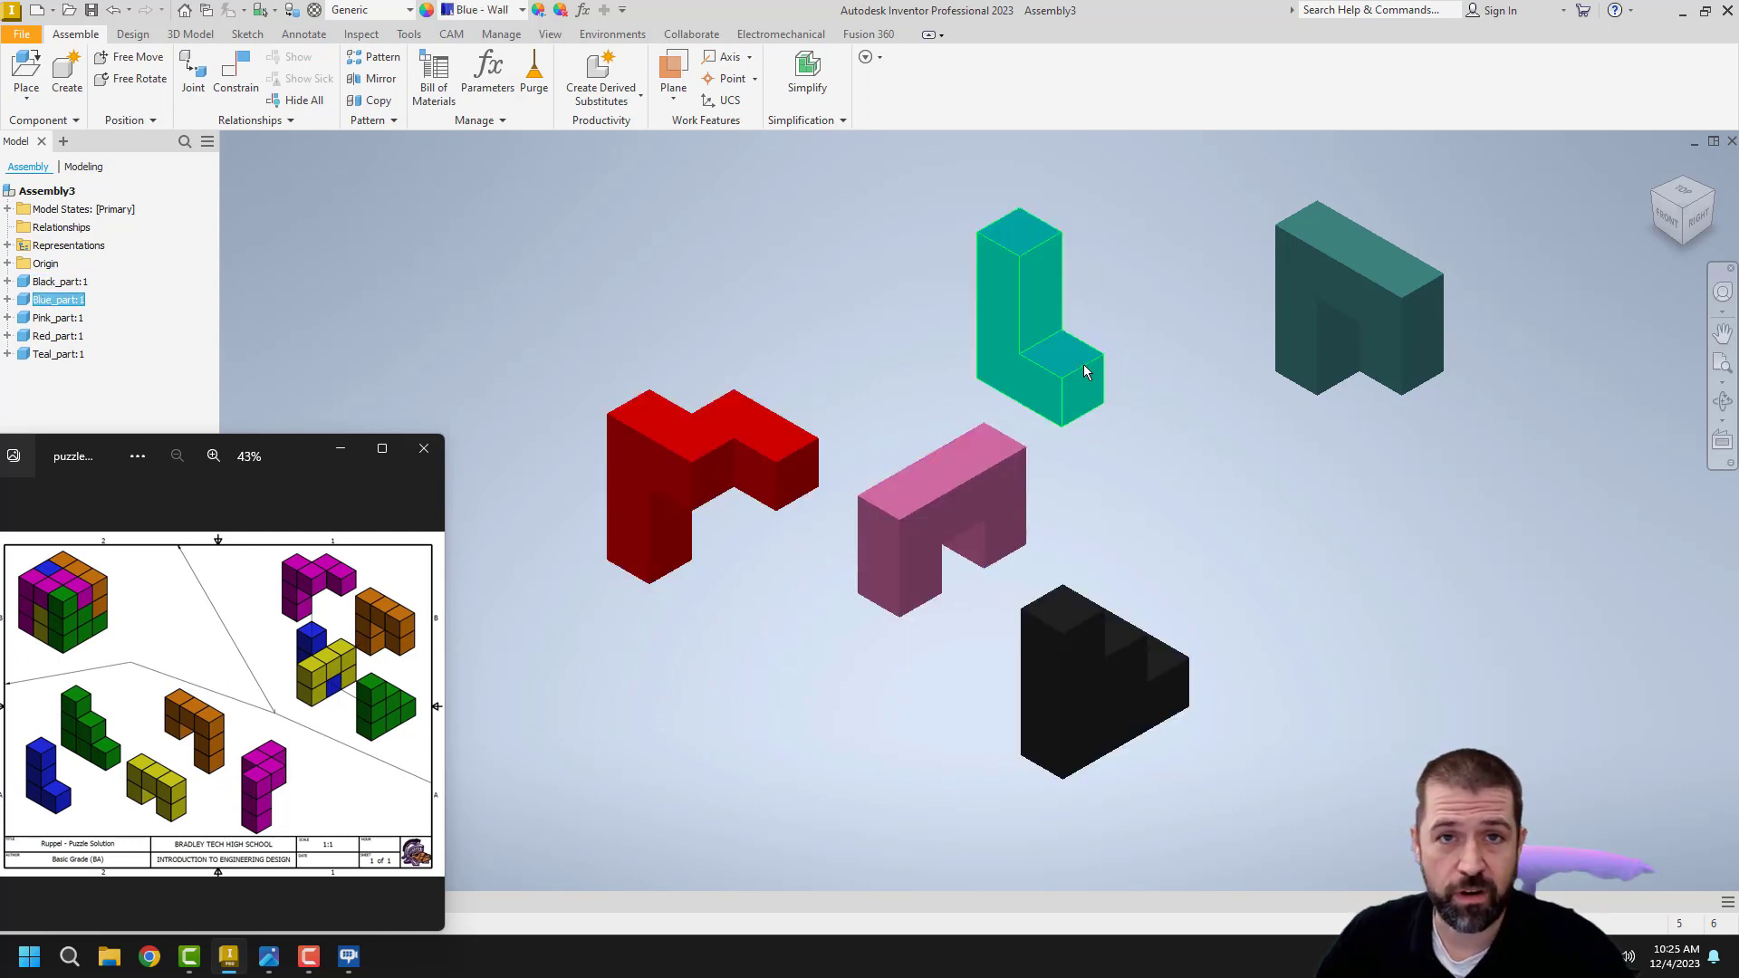
Step: Refine the layout by raising the red part, shifting the pink part away from the blue part, and slightly adjusting the blue and black parts
left_click_drag(770, 459, 771, 425)
mouse_move(1025, 358)
left_mouse_down()
mouse_move(986, 371)
mouse_move(1020, 360)
left_mouse_up()
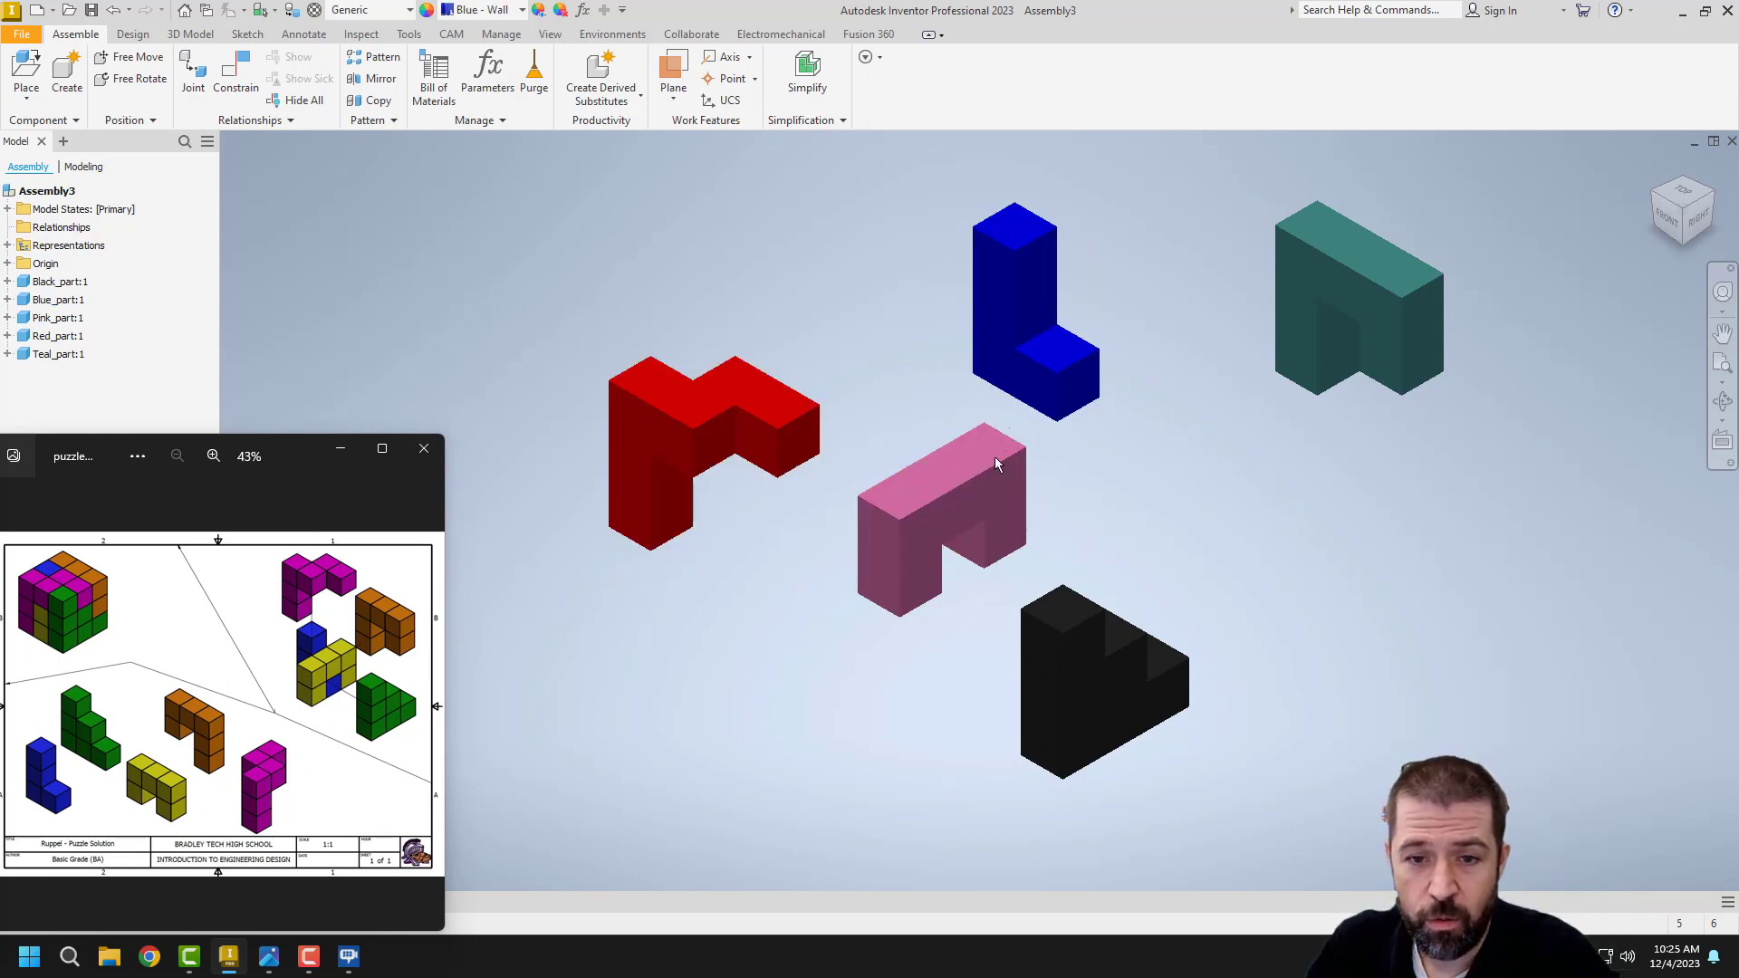
left_click_drag(988, 480, 939, 514)
left_click_drag(1105, 631, 1112, 625)
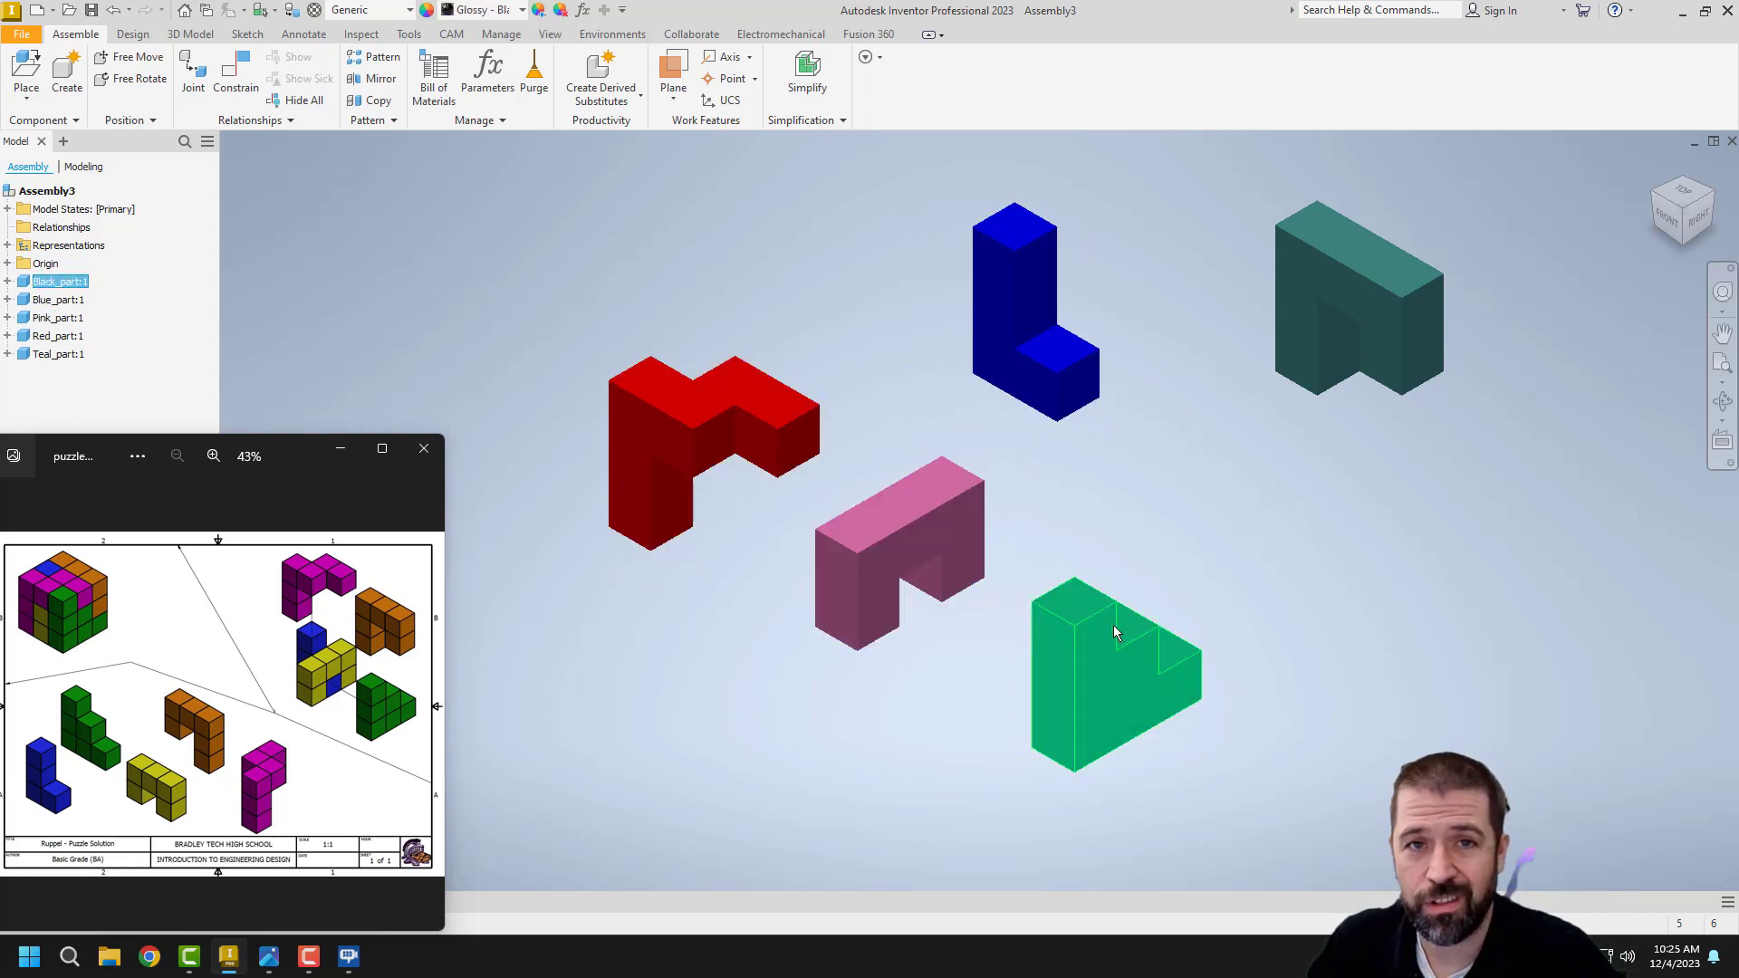
Step: Move the blue part closer to the pink part and ground it
left_click_drag(1015, 339, 1006, 389)
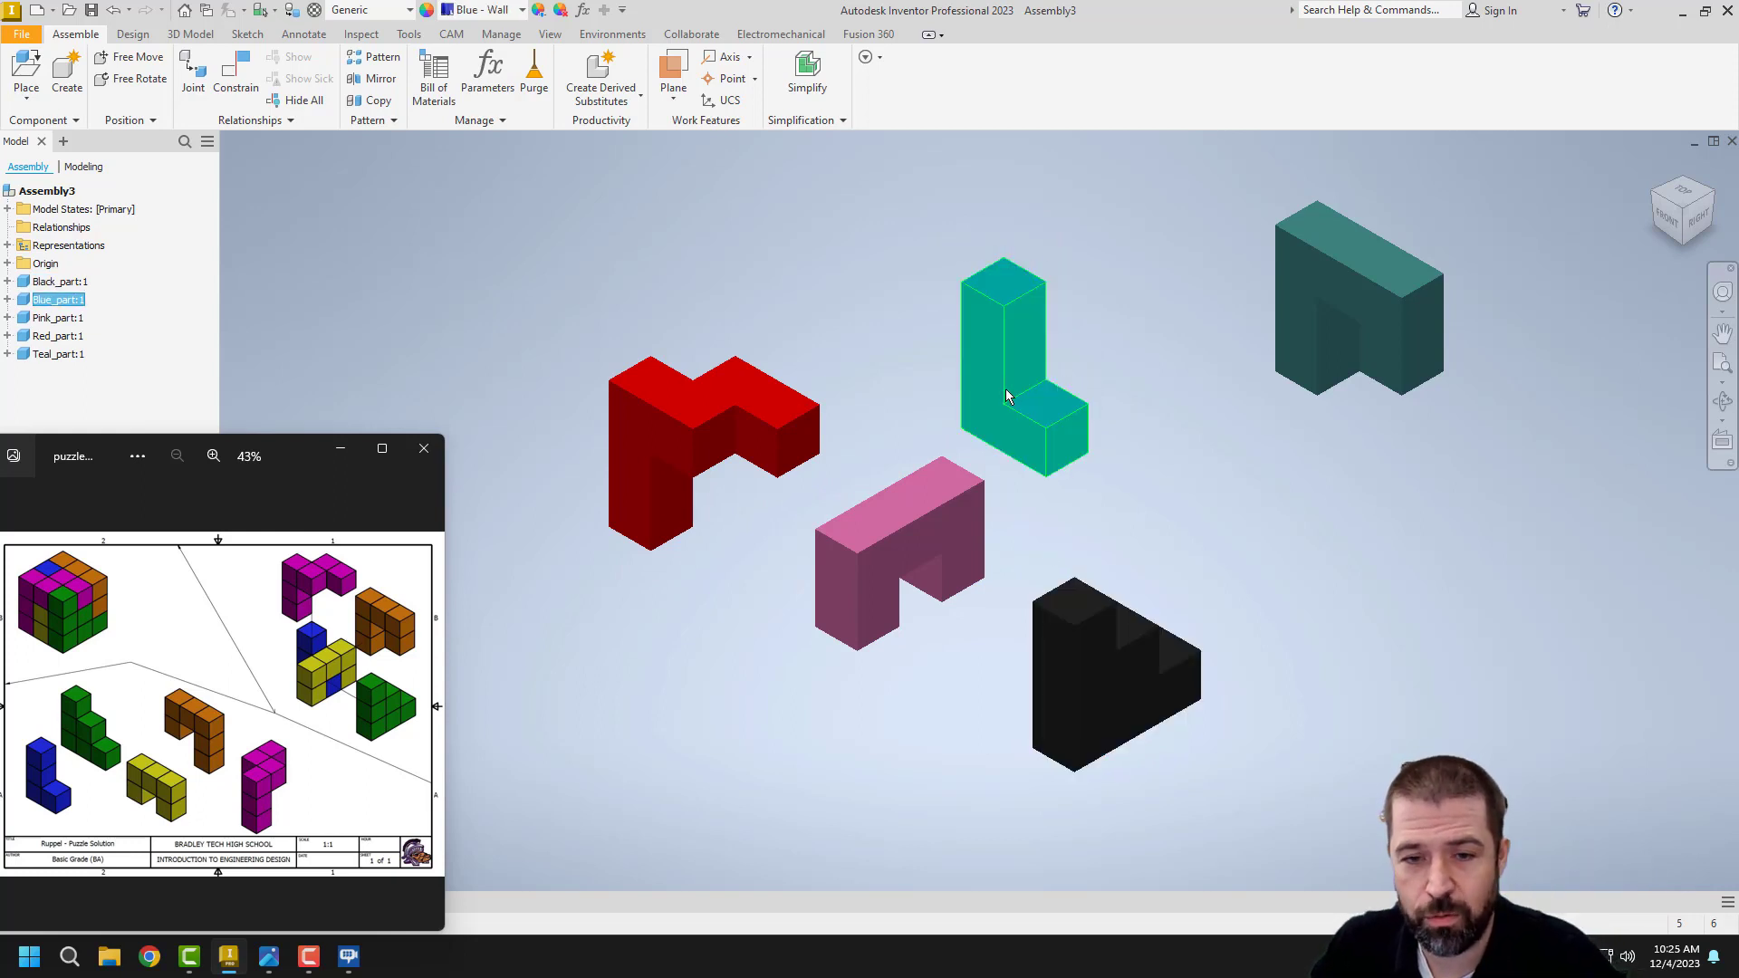
right_click(1005, 373)
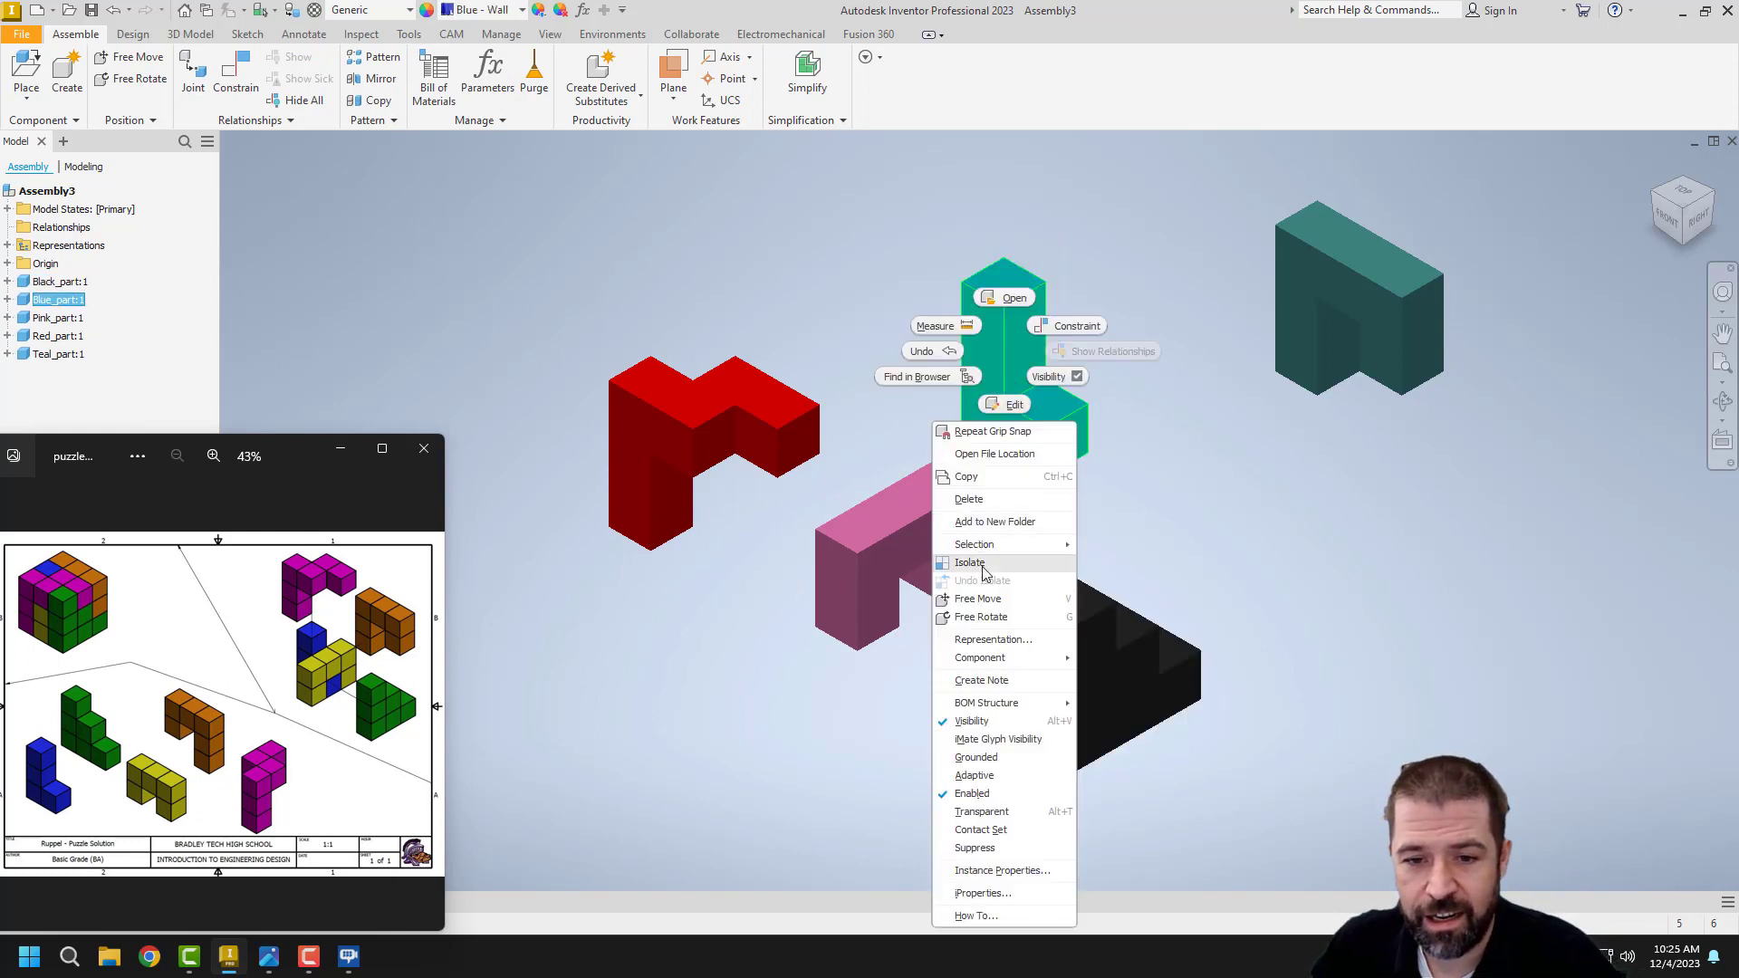
left_click(994, 761)
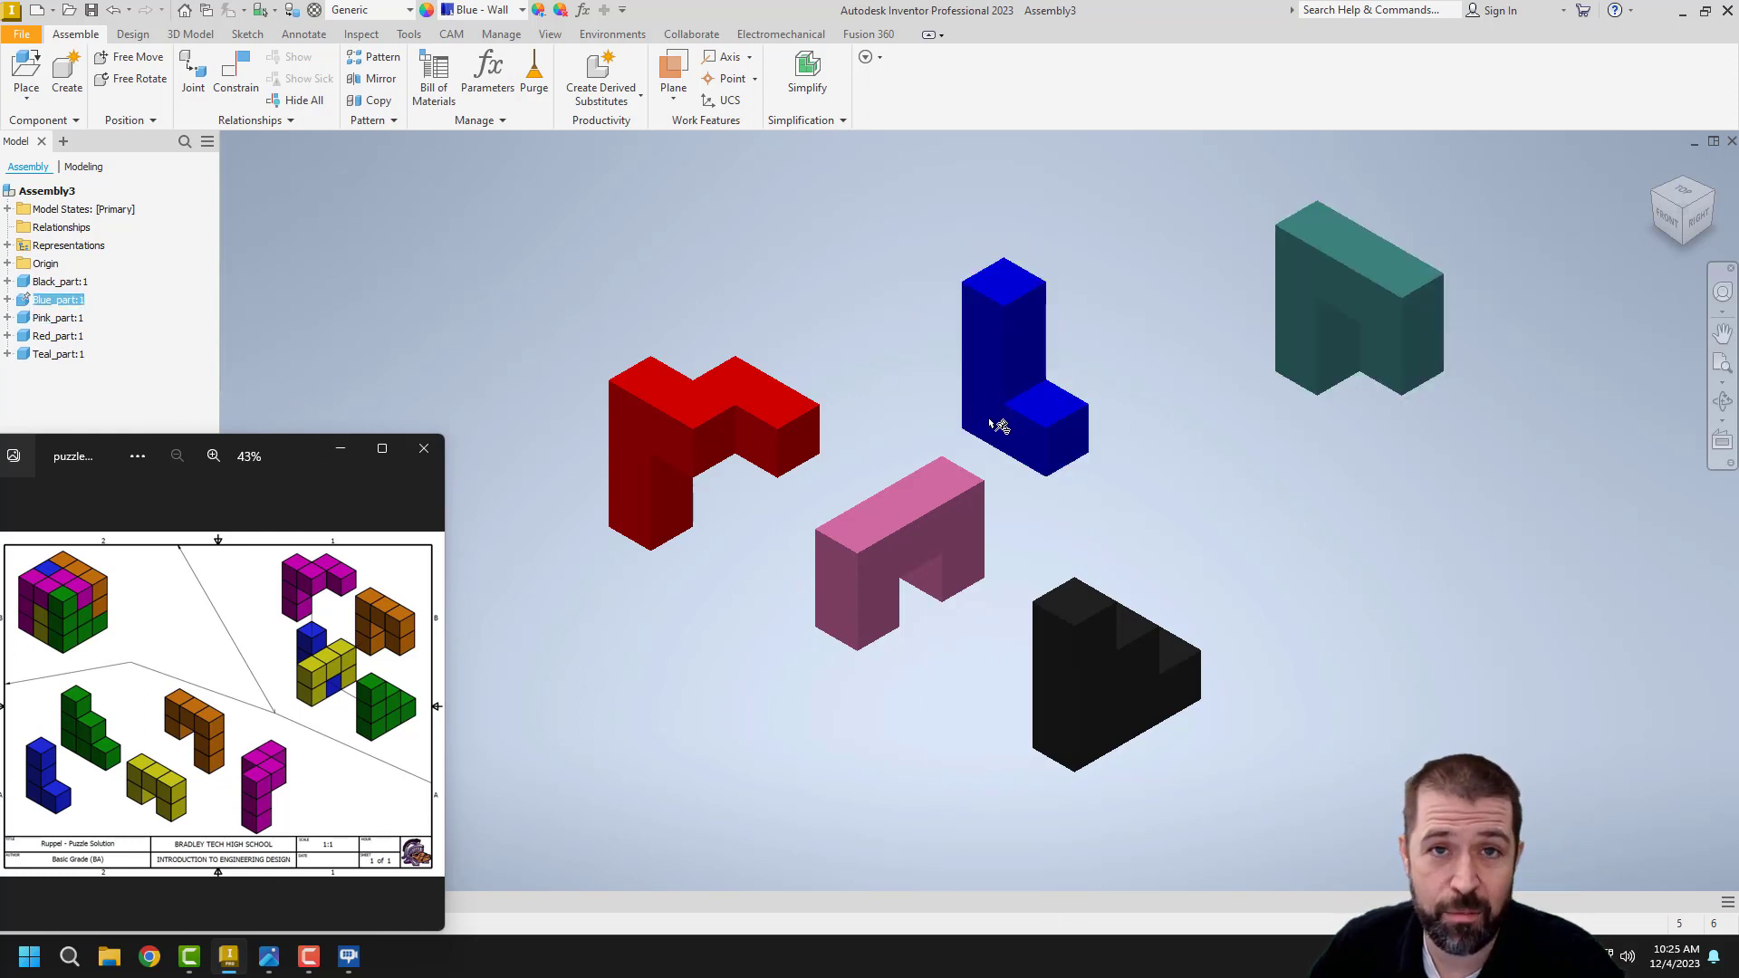
Step: Shift the ungrounded pink, black and teal parts slightly around the grounded blue part
left_click_drag(938, 508, 939, 519)
left_click_drag(1087, 633, 1101, 633)
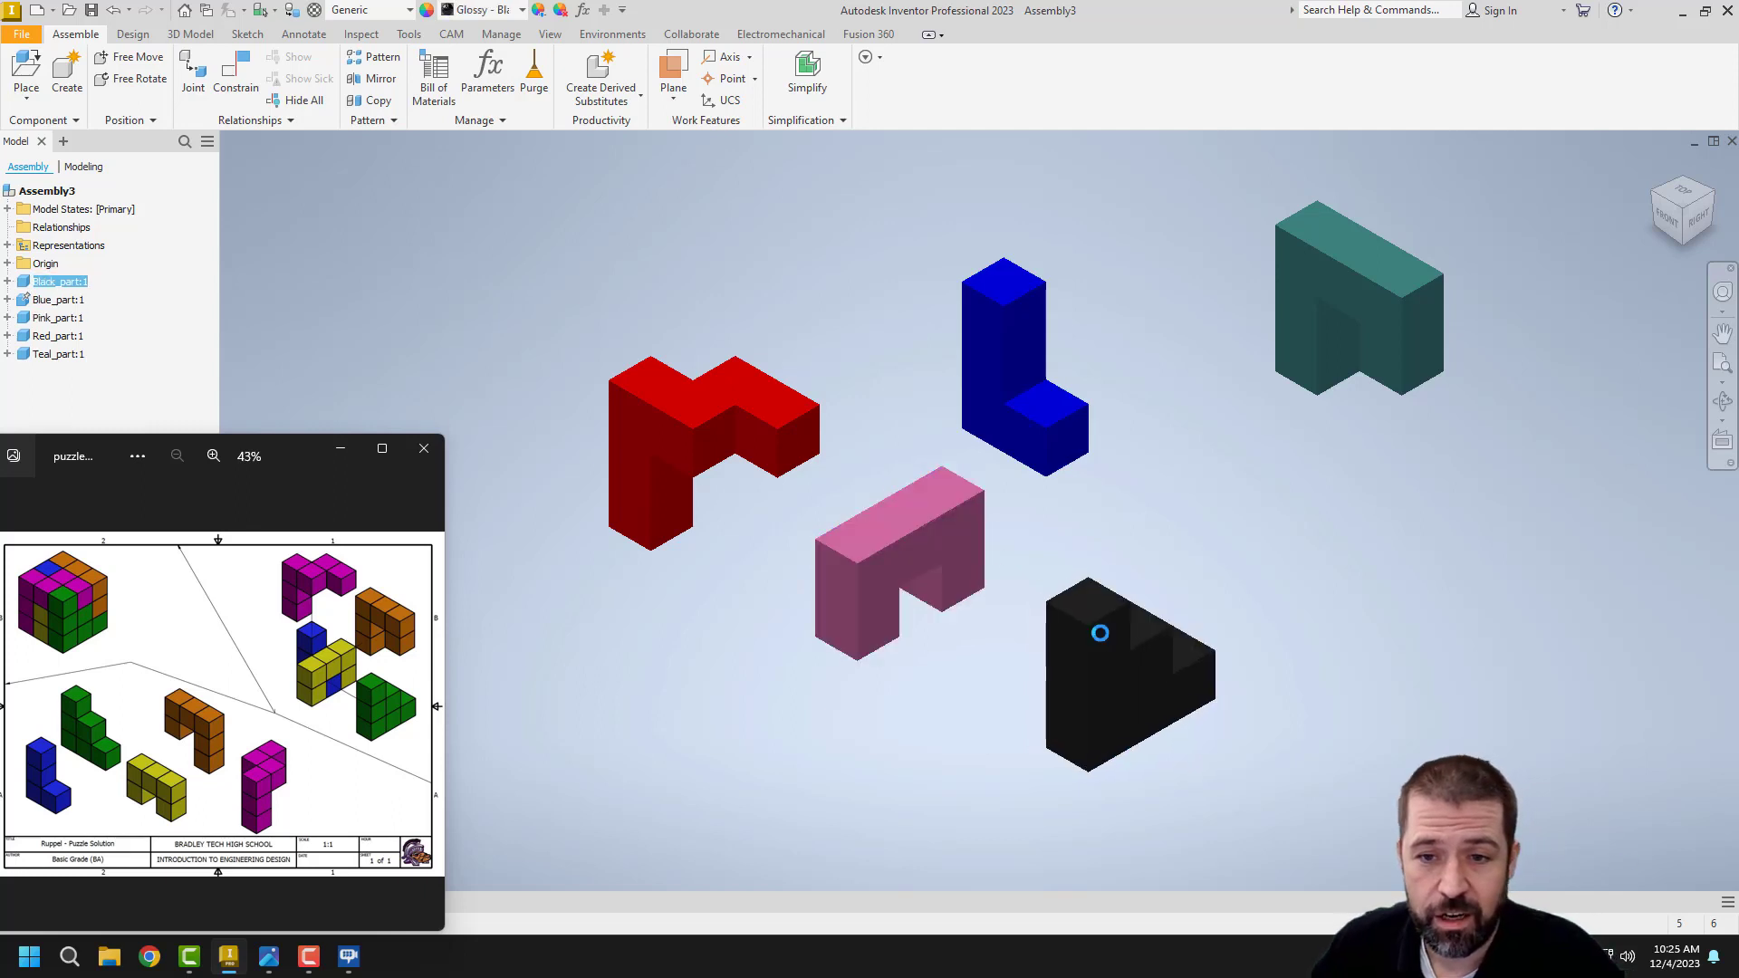
left_click_drag(1336, 313, 1220, 335)
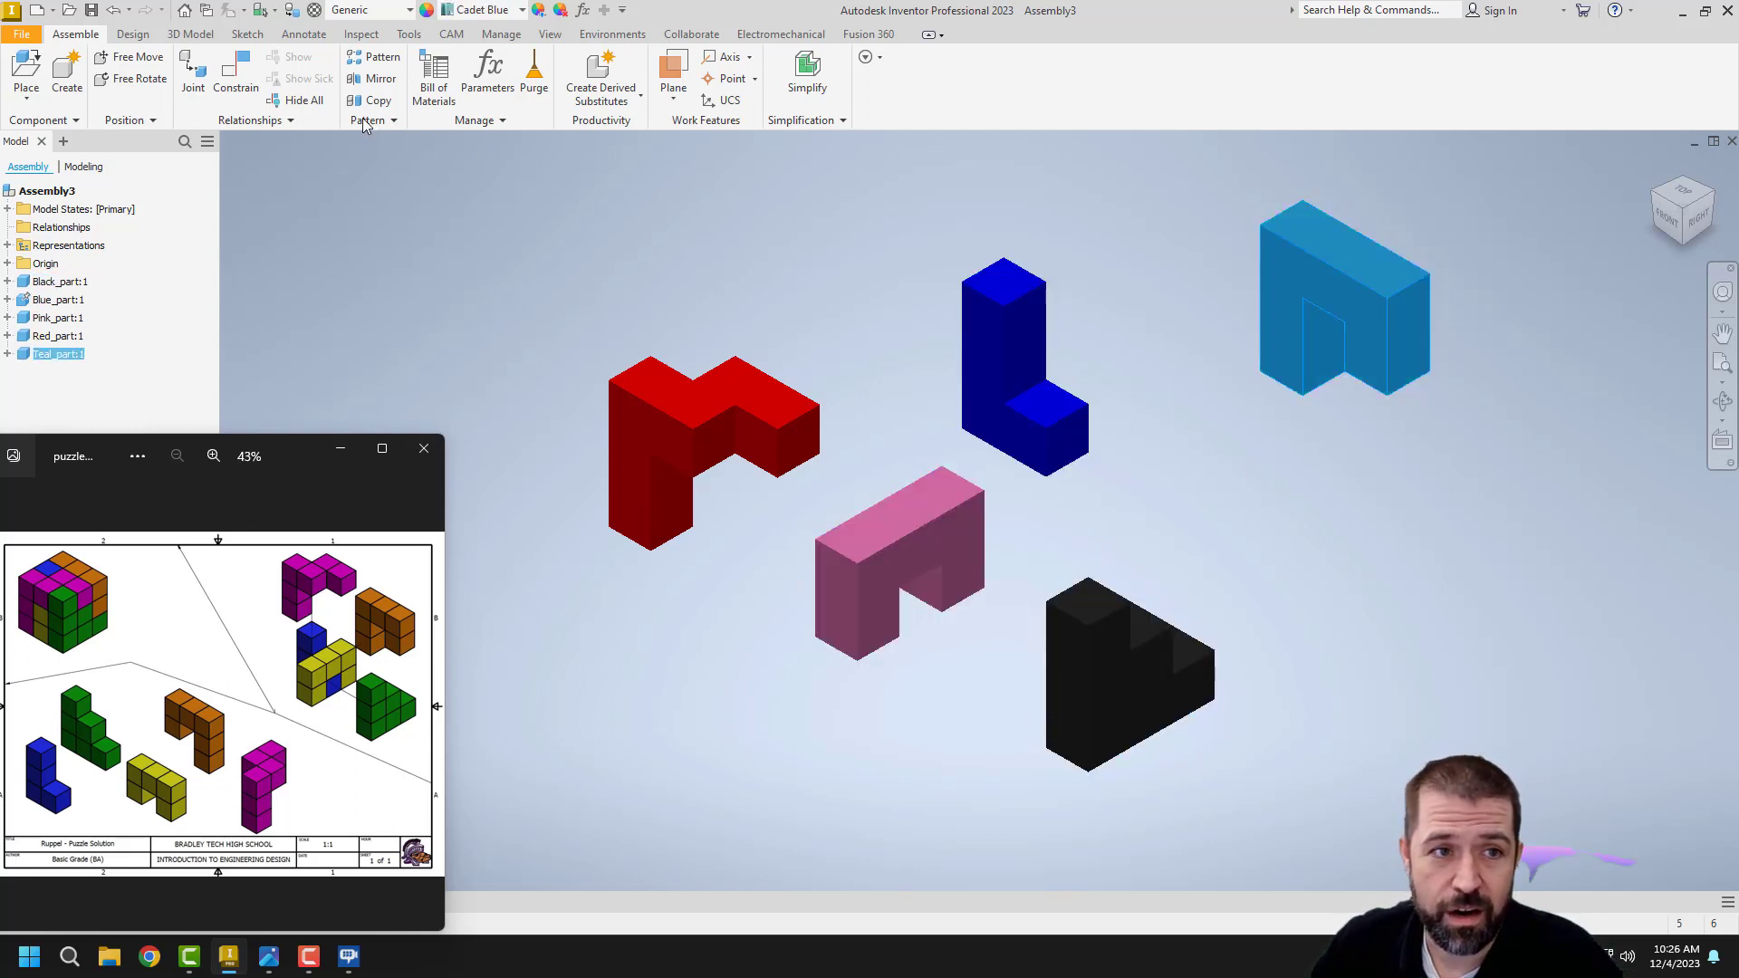
Step: Apply a Mate constraint with 0.000 in offset between the top face of the blue part's foot and the underside of the pink part's notch
left_click(228, 80)
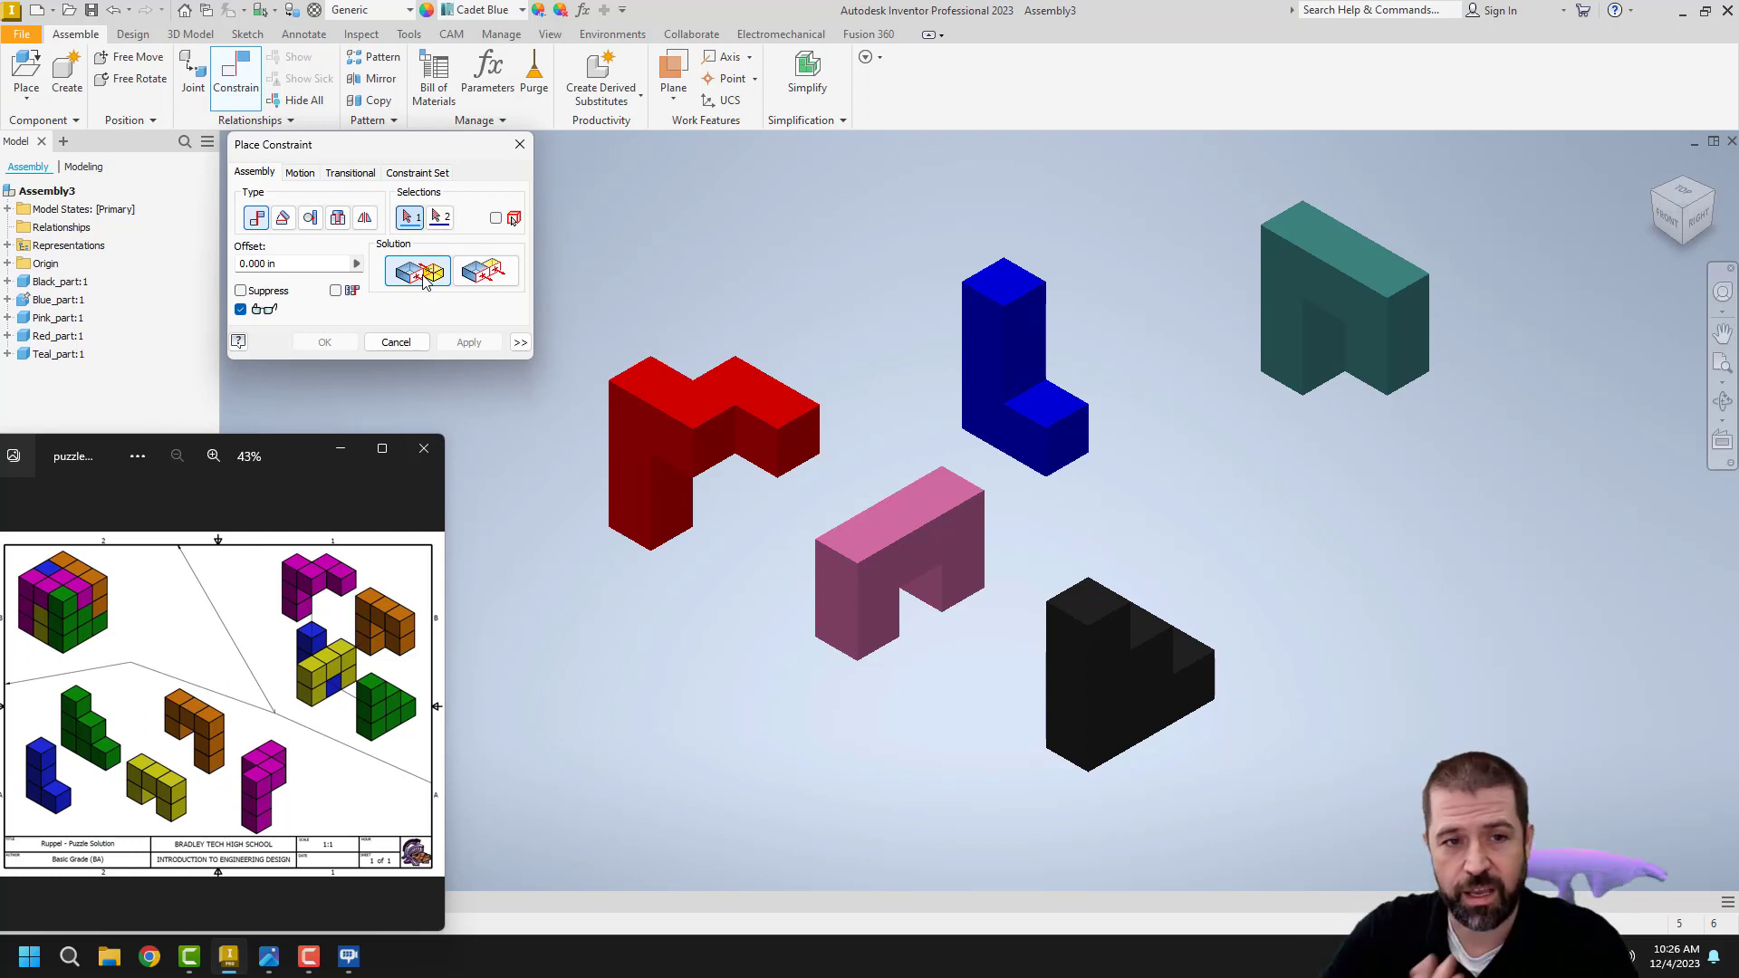
left_click(490, 274)
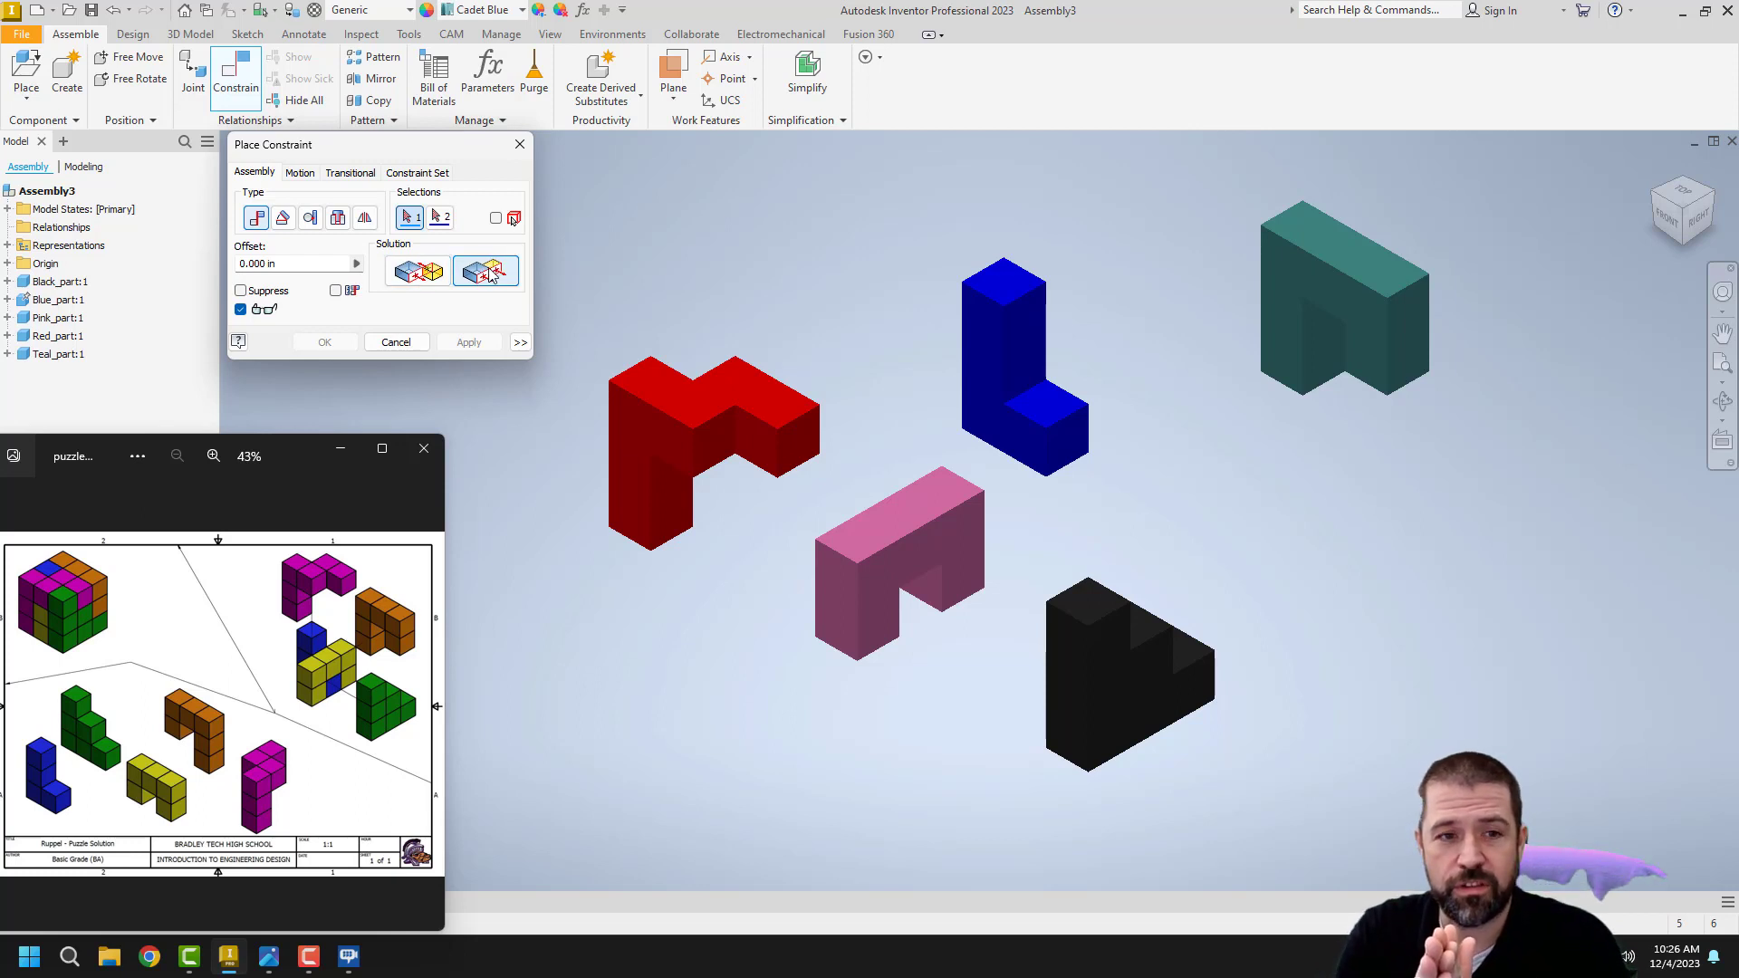
left_click(422, 274)
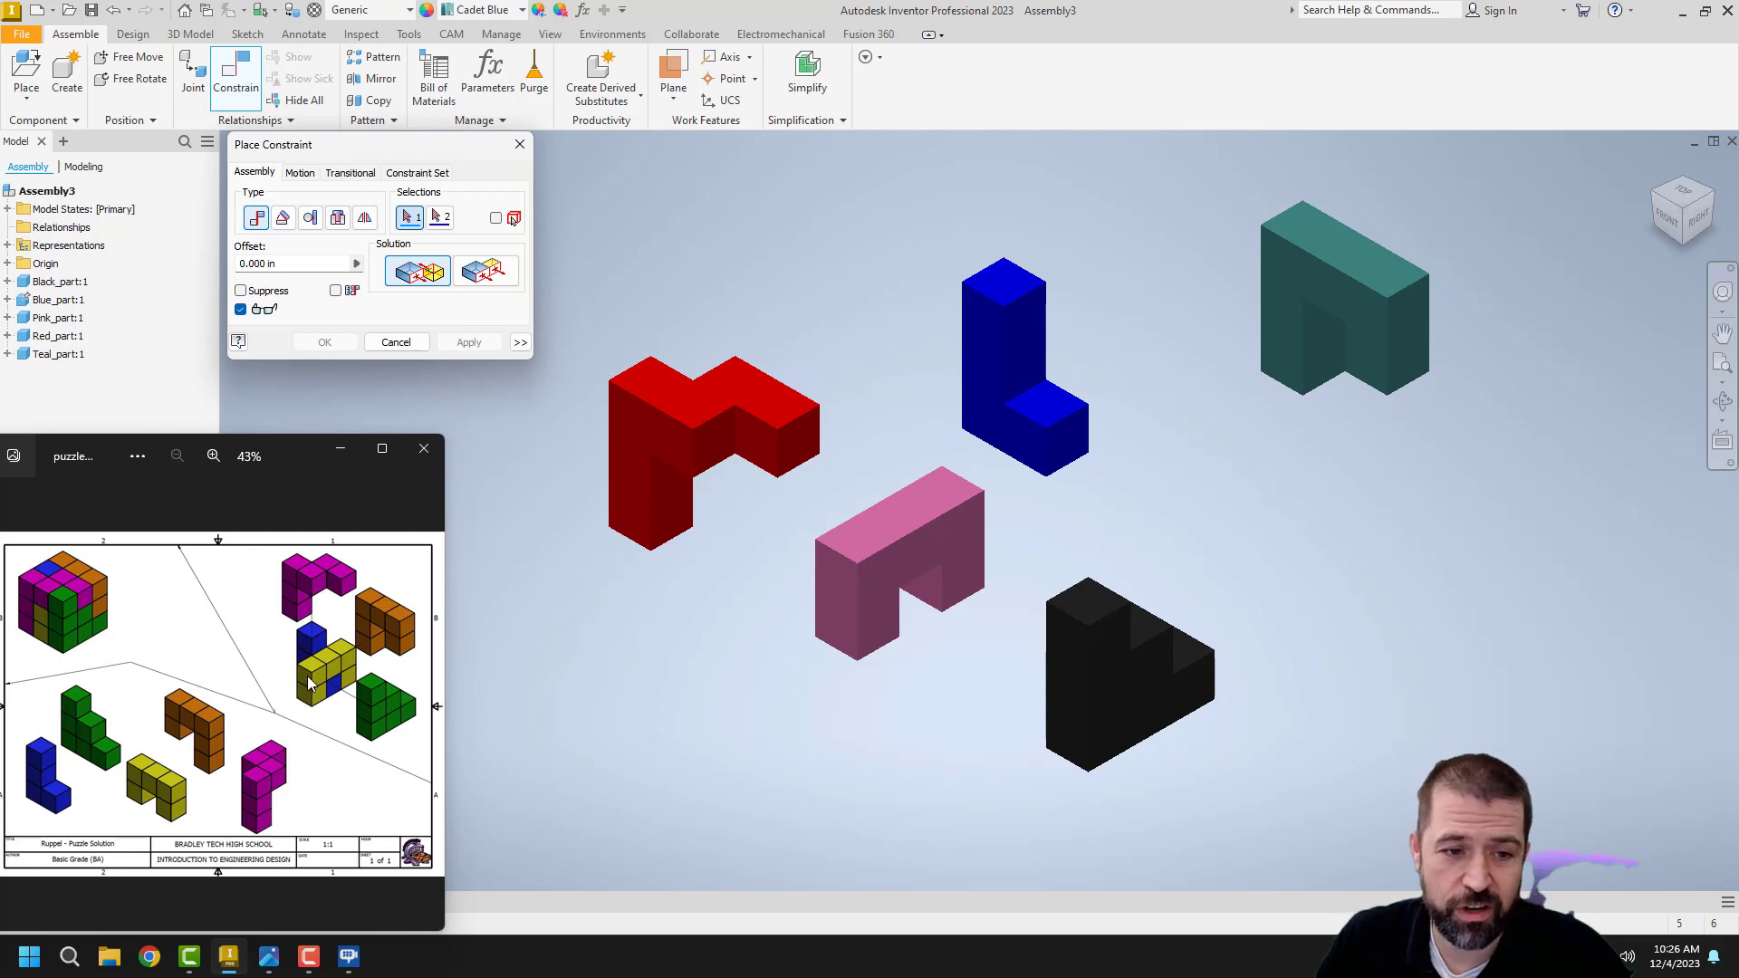
left_click(1042, 412)
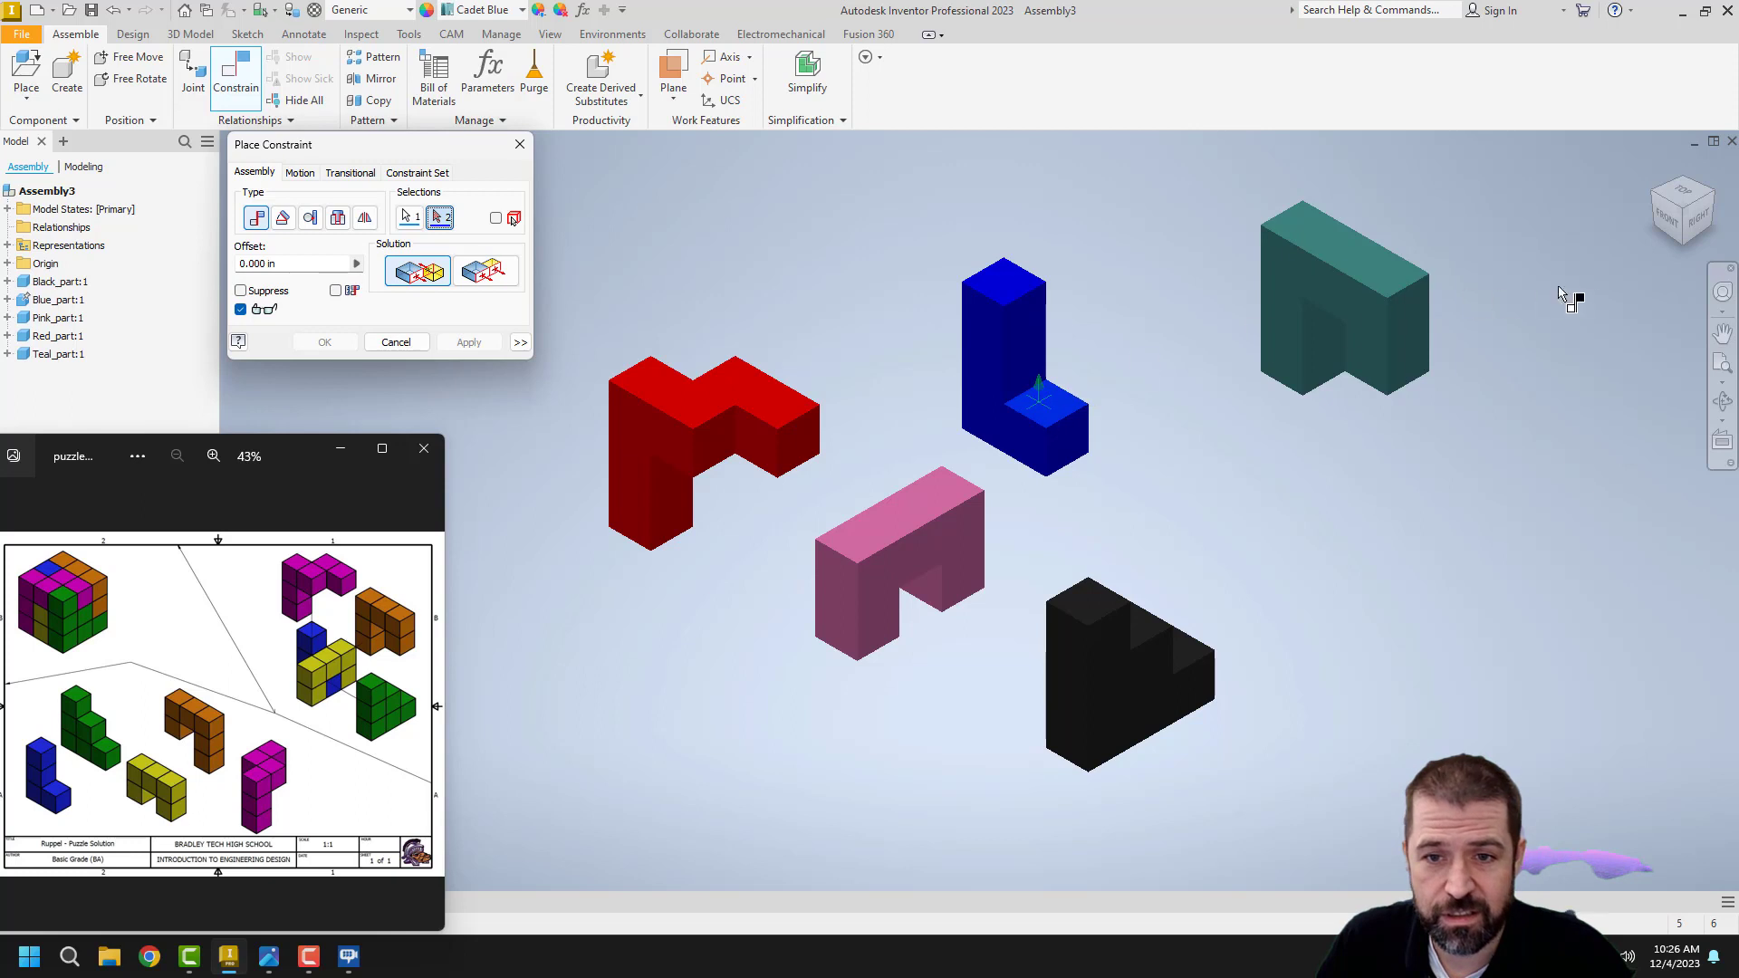
left_click(1682, 247)
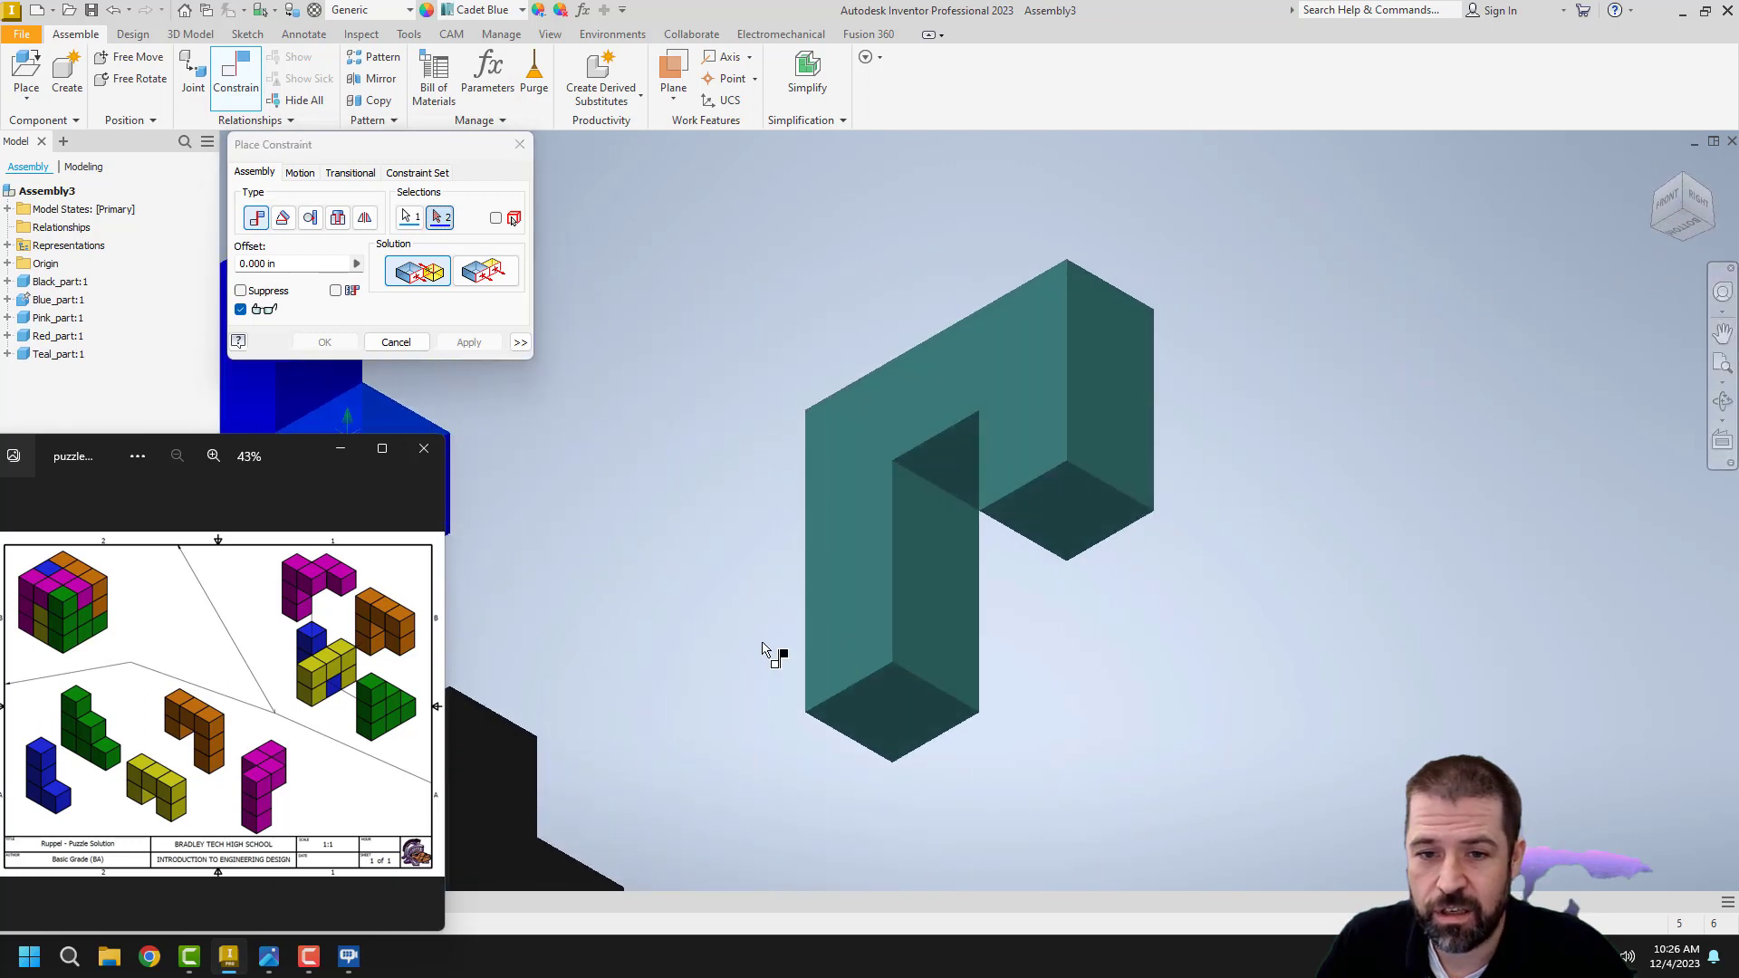
scroll(762, 649, "up", 3)
middle_click_drag(762, 649, 1218, 443)
scroll(822, 603, "down", 6)
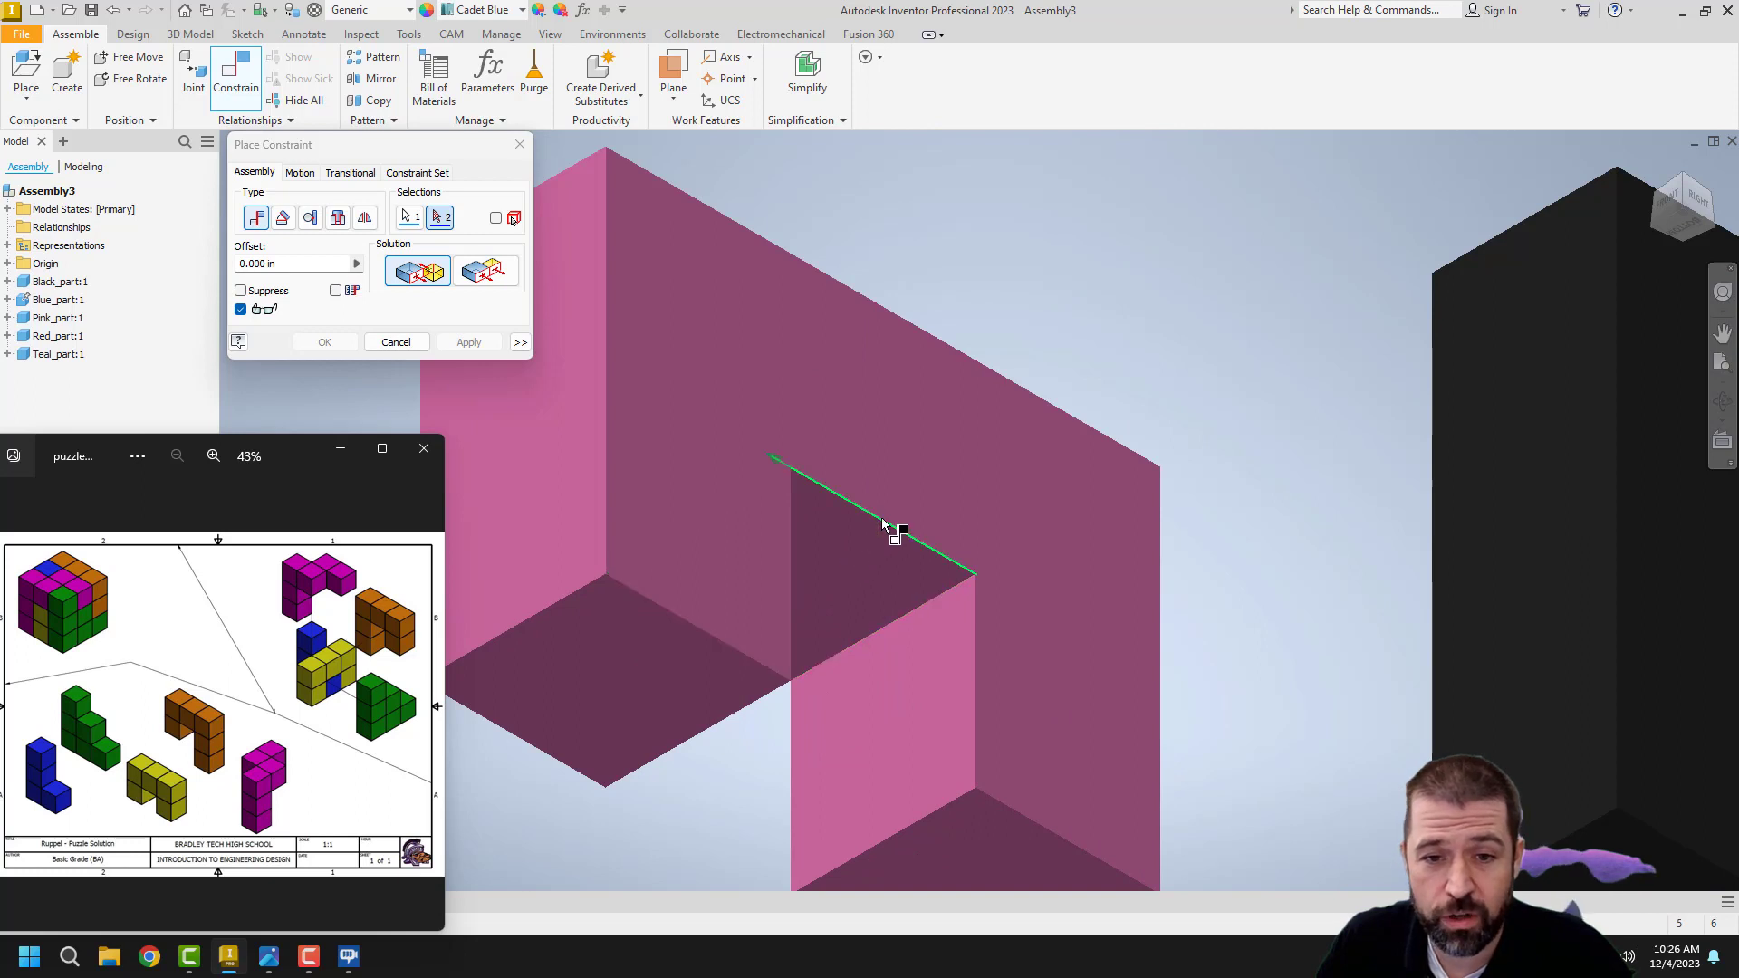
left_click(854, 568)
scroll(996, 498, "up", 3)
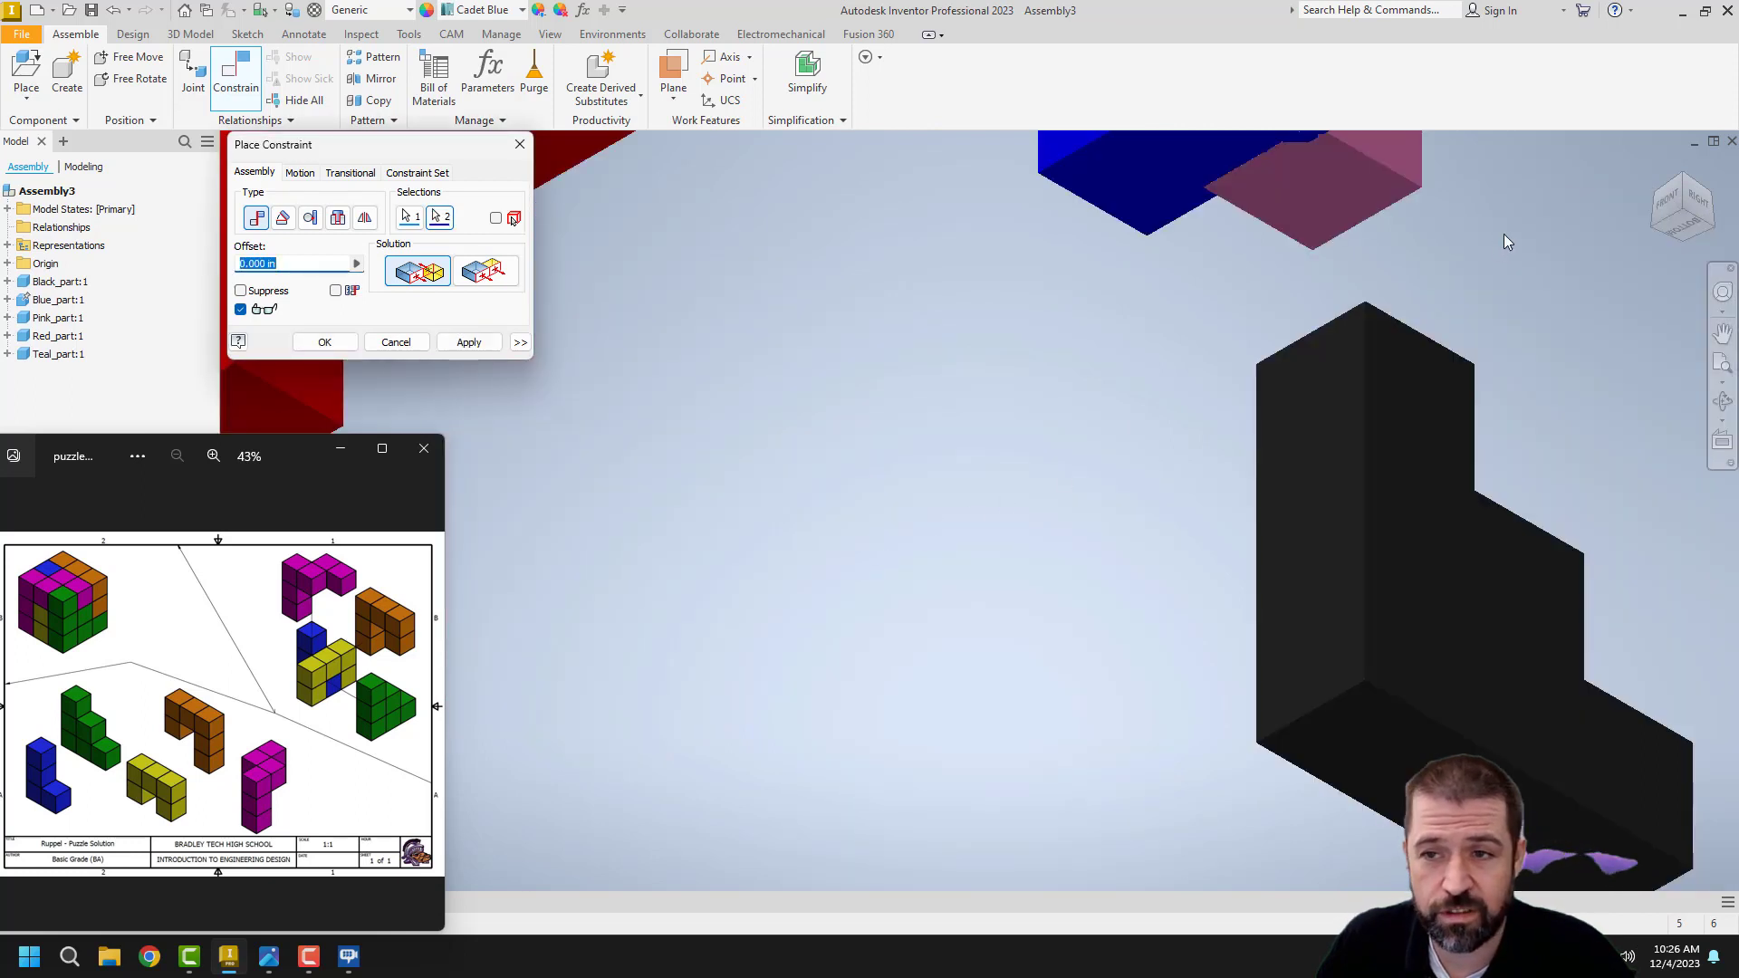
left_click(1656, 168)
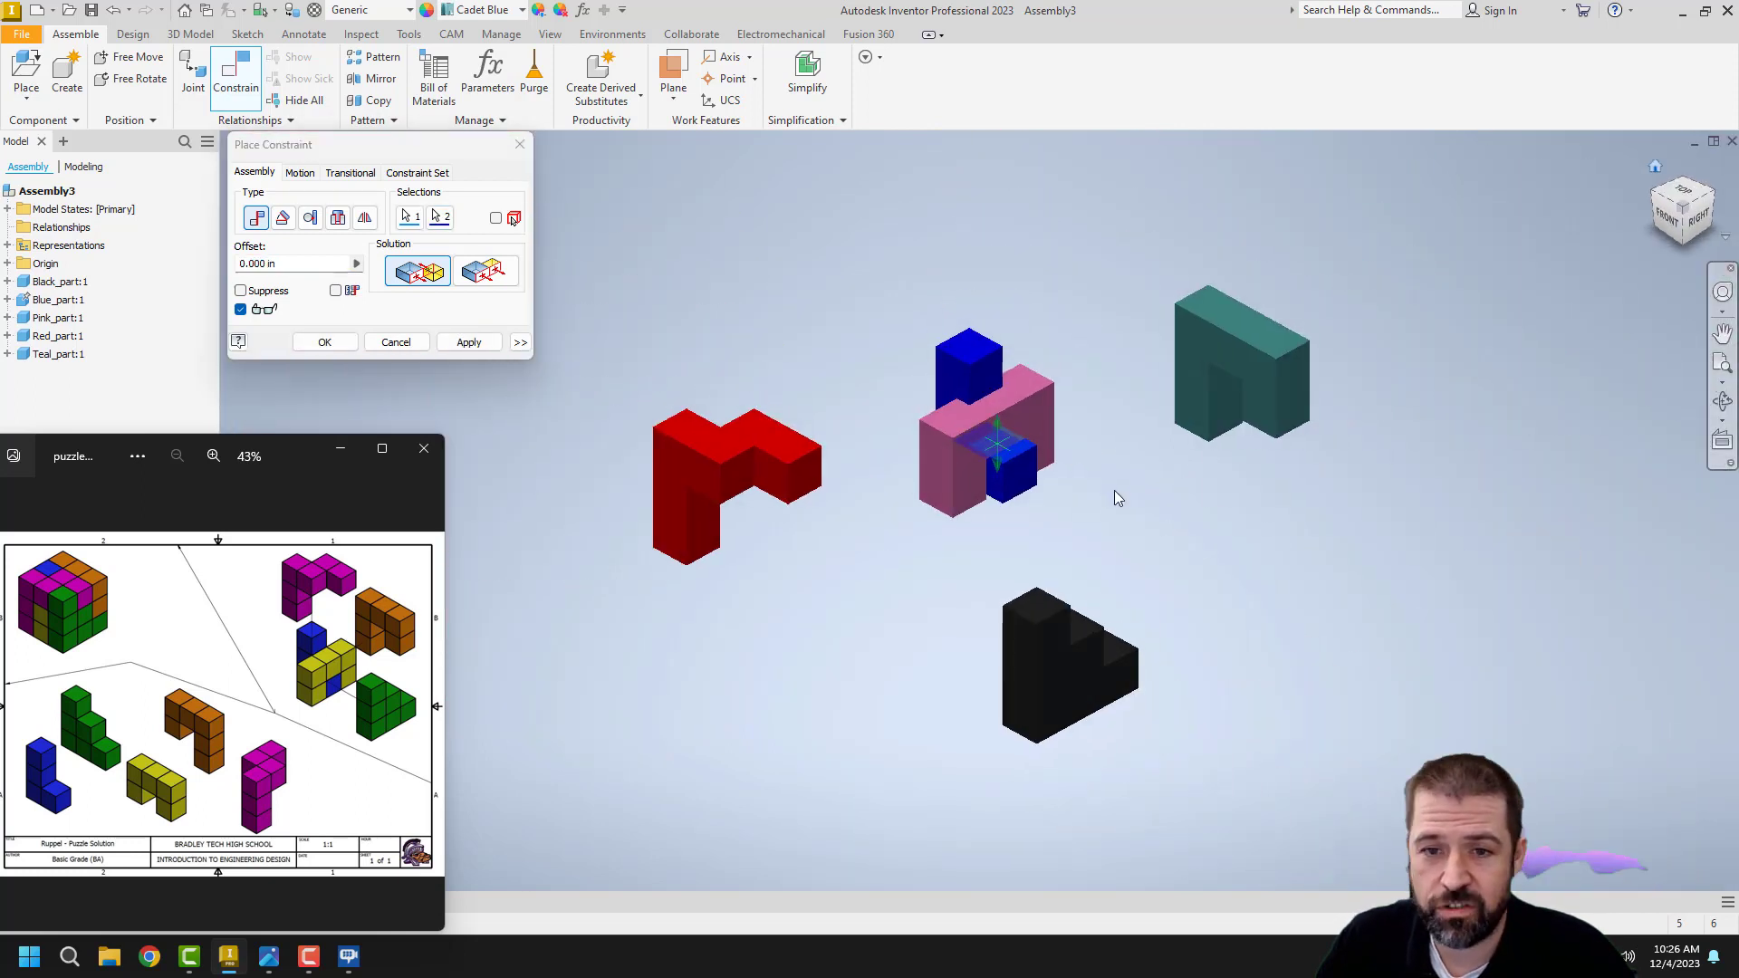
scroll(989, 383, "down", 5)
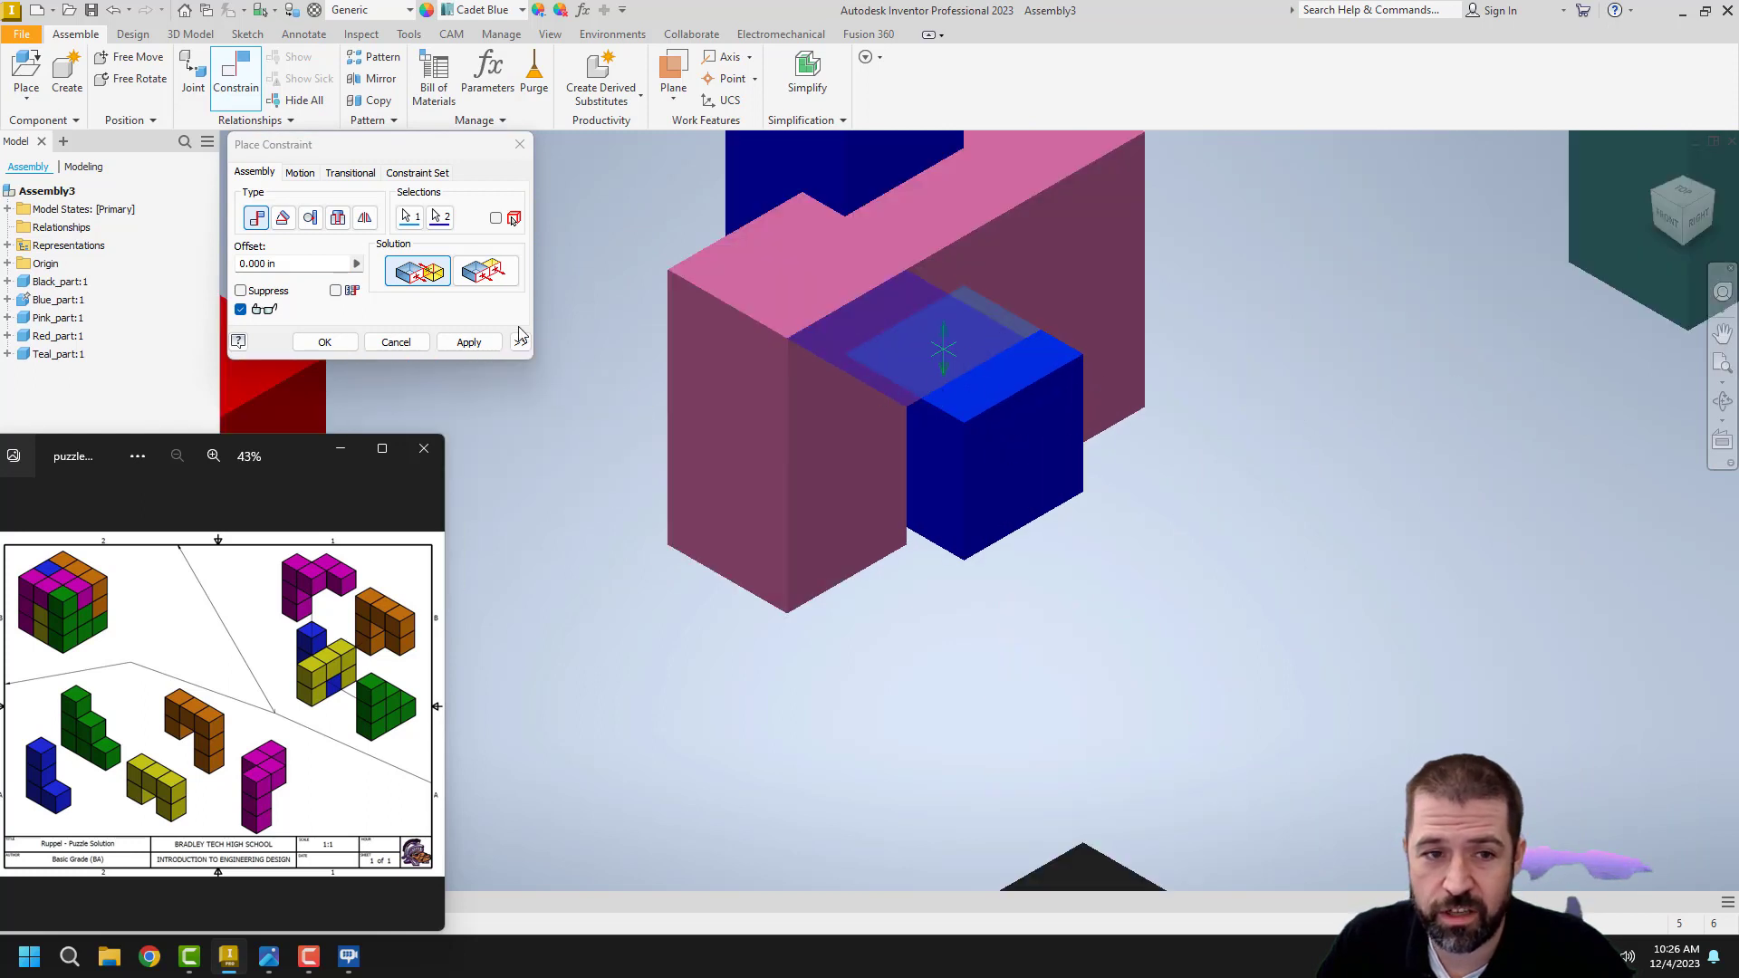
left_click(468, 343)
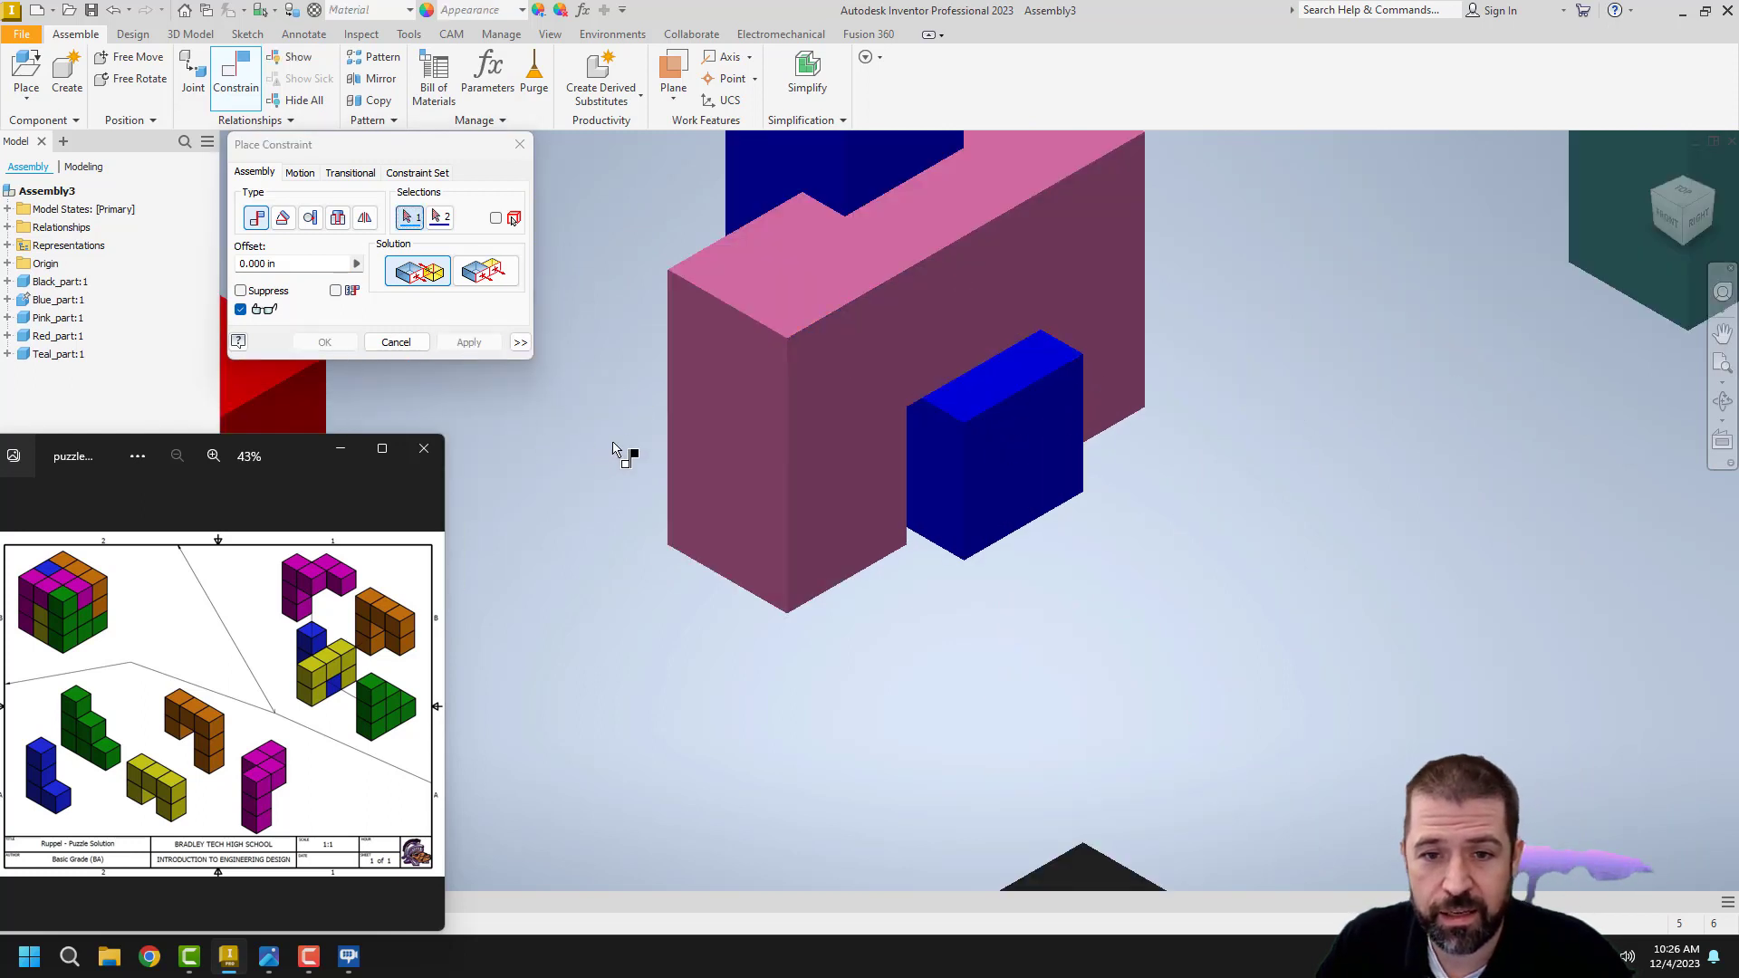
left_click(396, 342)
Step: Slide the pink part along the blue foot and mate the foot's side face to the notch's inner side face at 0.000 in offset
left_click_drag(747, 413, 810, 462)
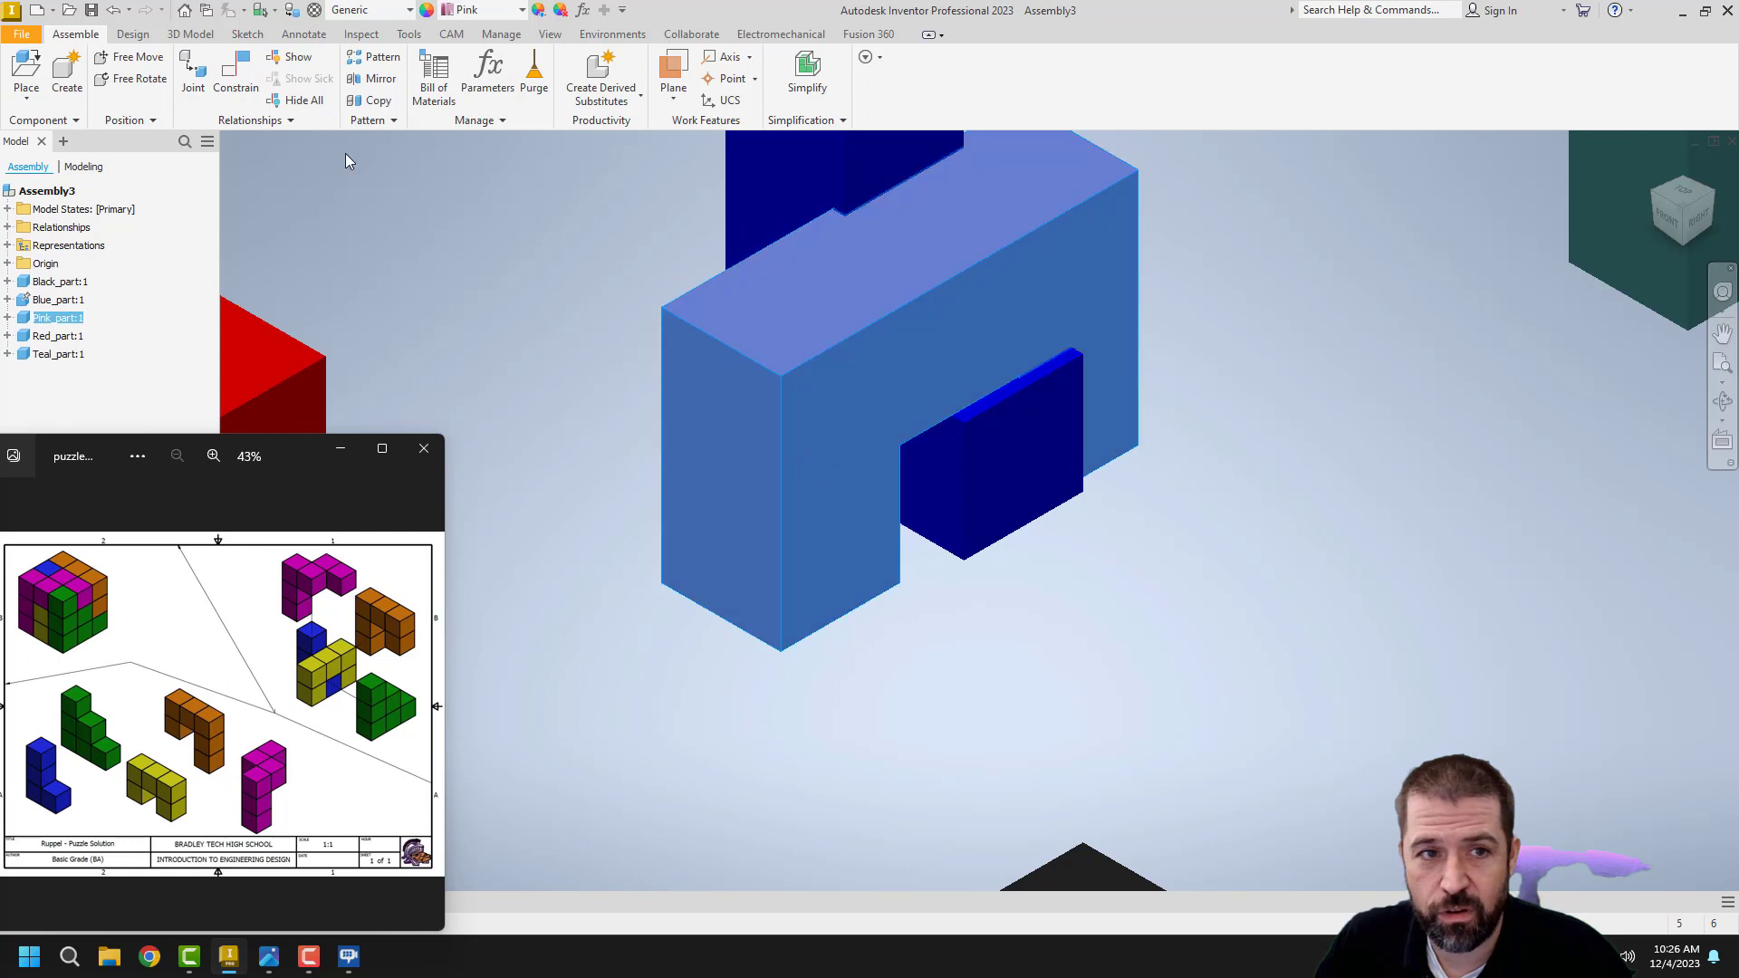
left_click(236, 73)
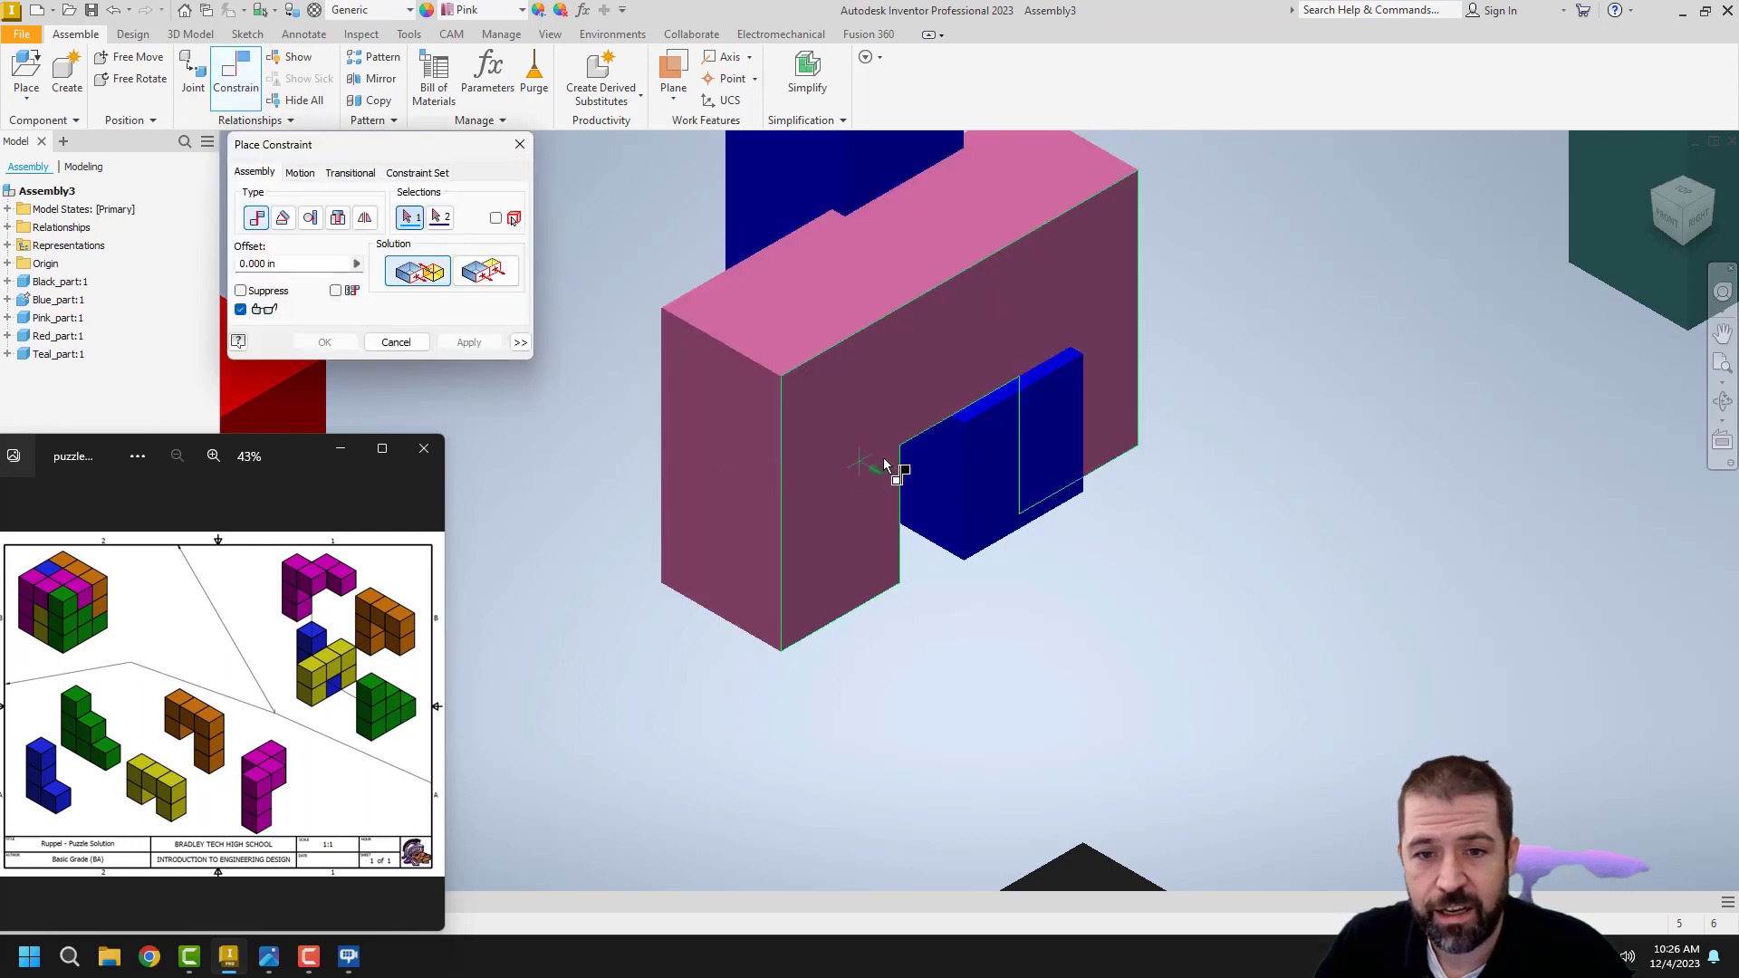
left_click(931, 483)
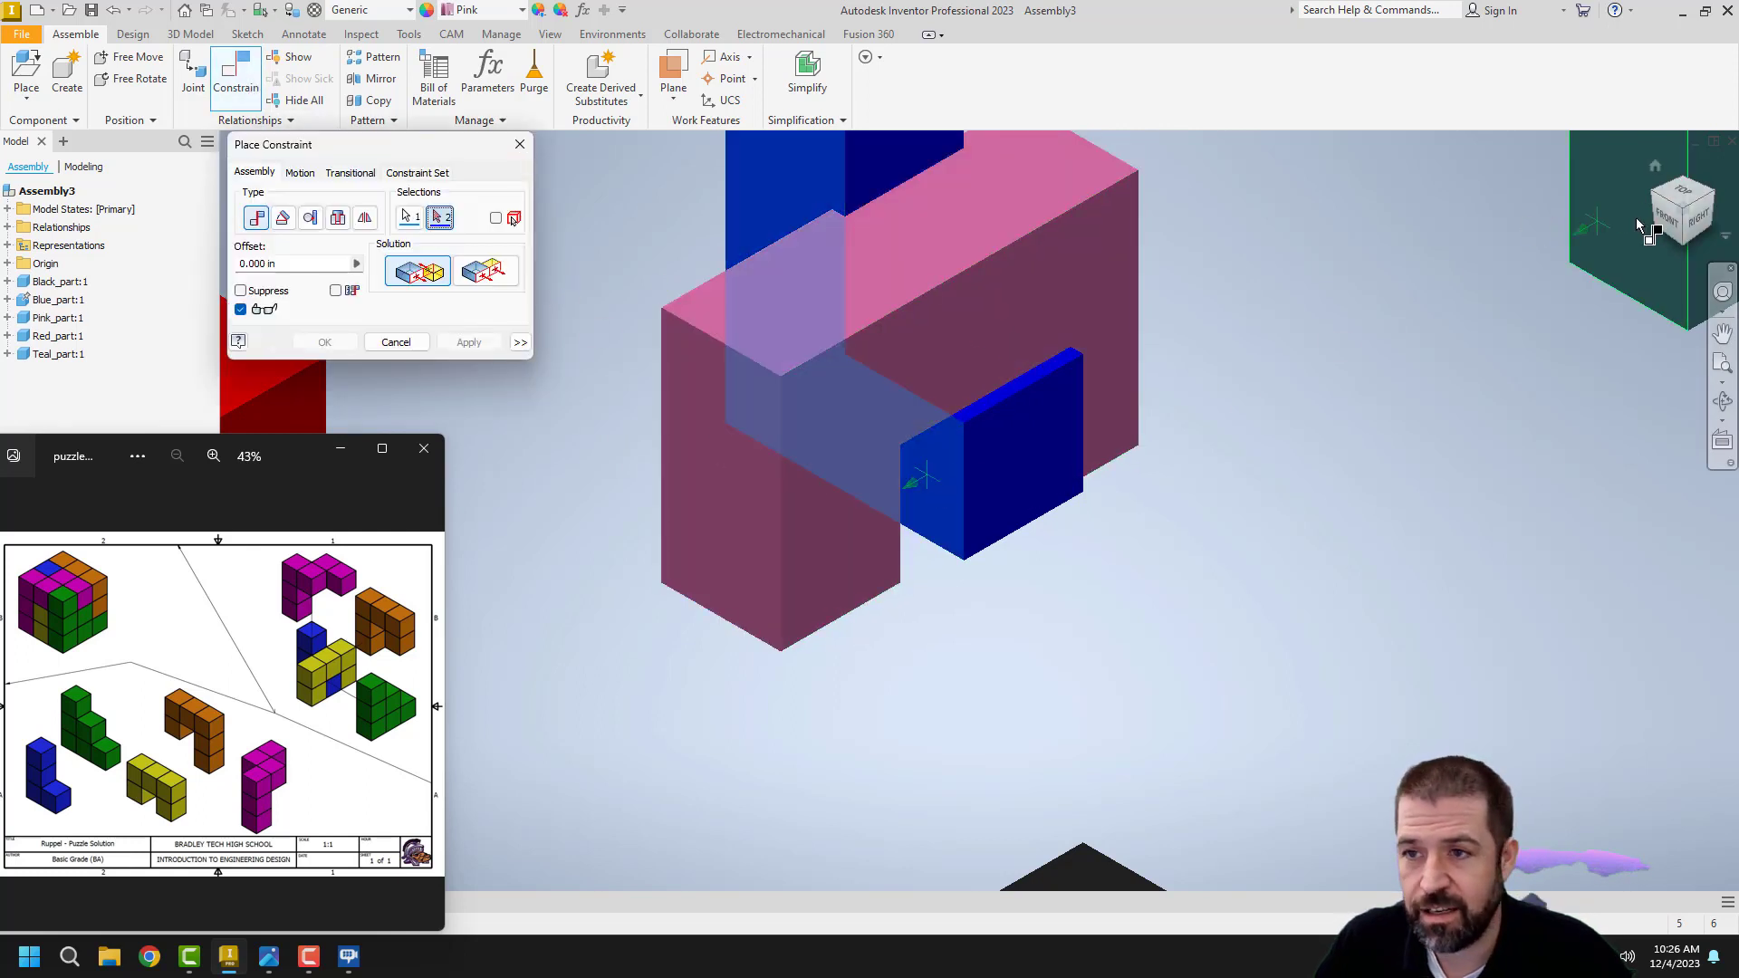
left_click(1715, 201)
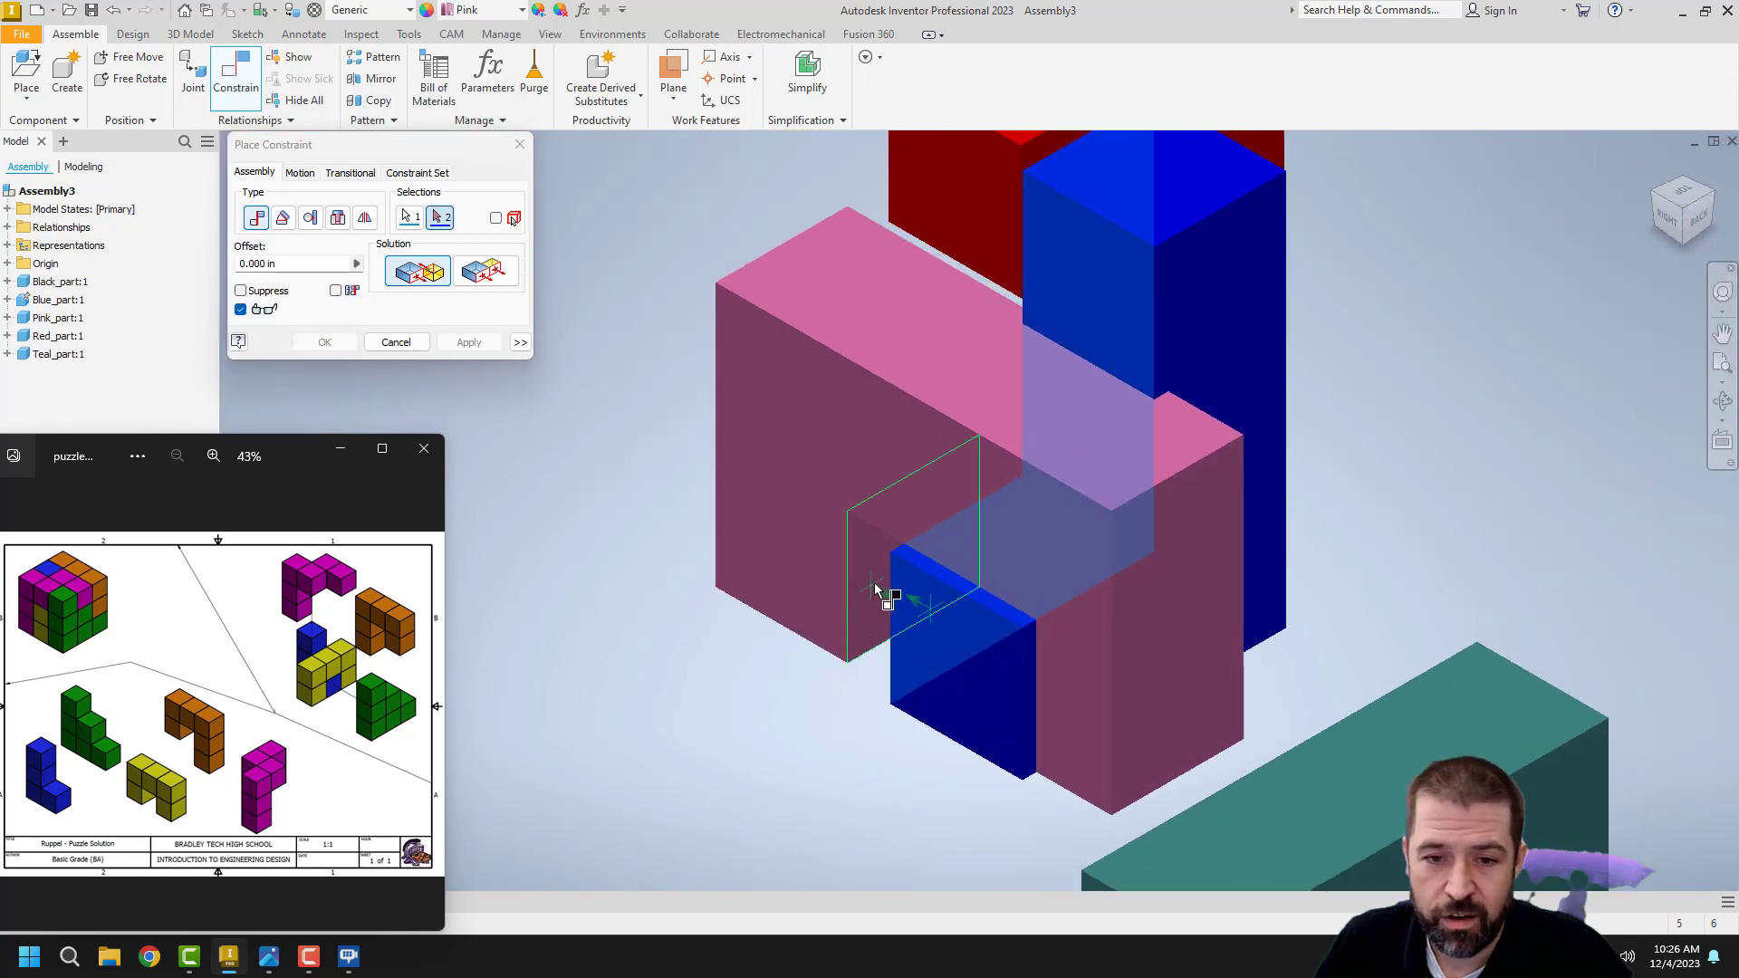
scroll(879, 589, "up", 4)
scroll(933, 605, "up", 5)
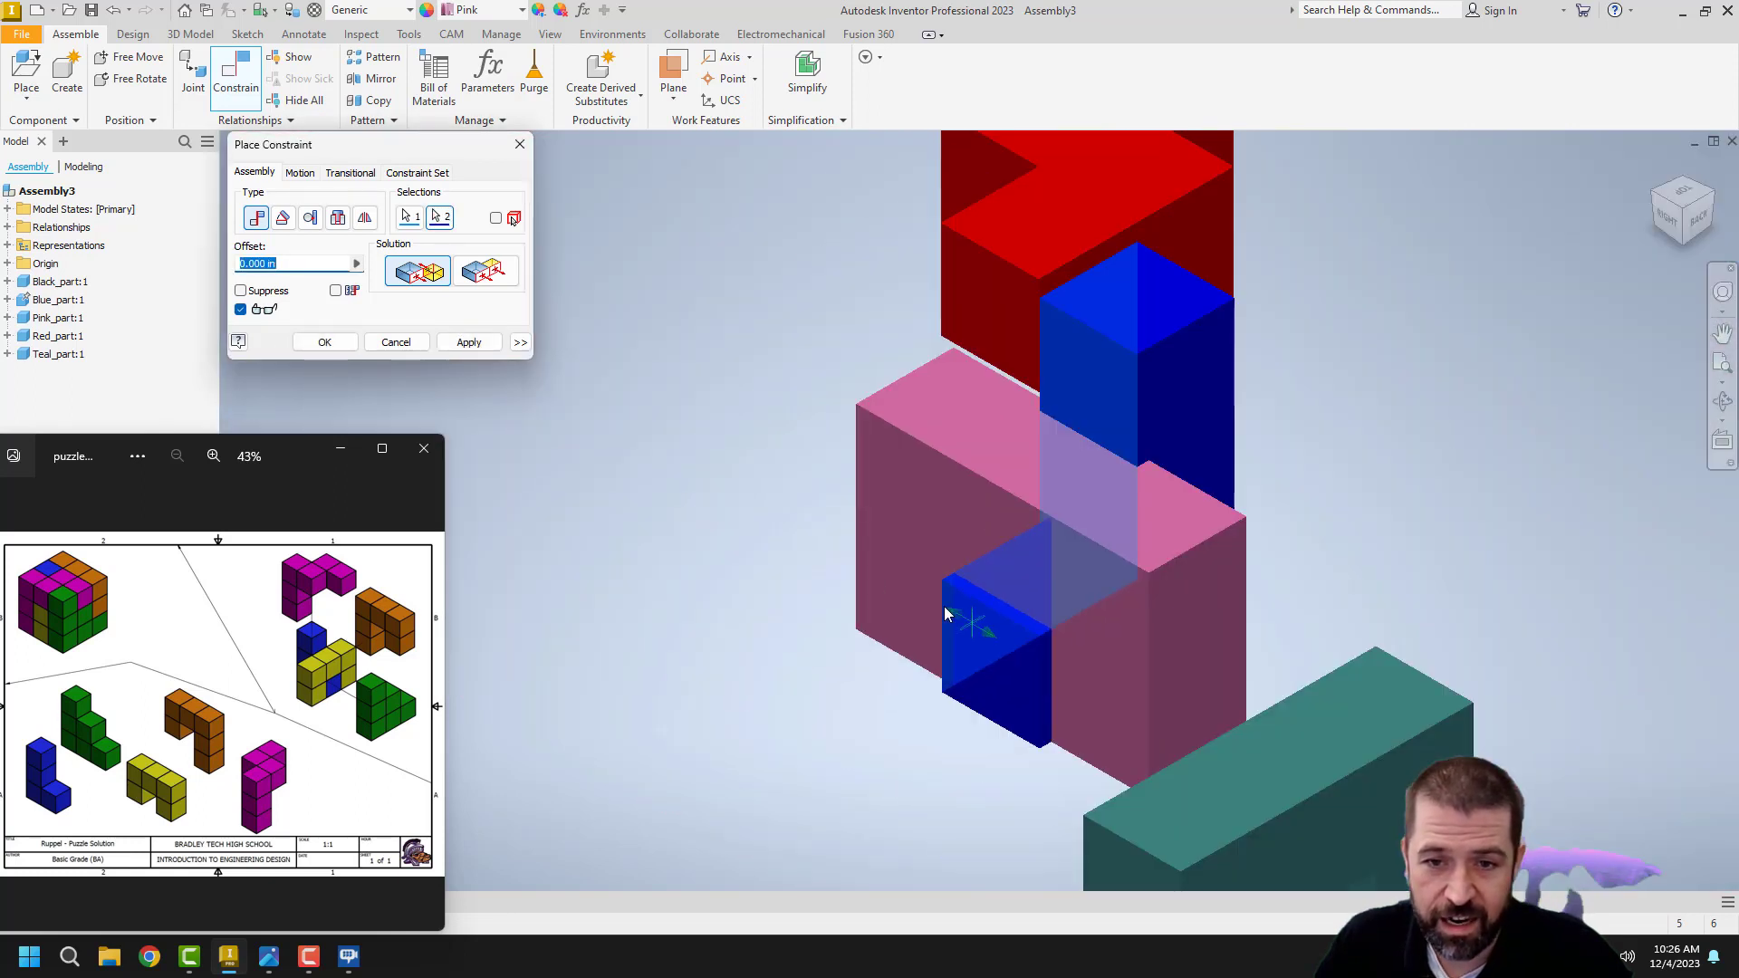
left_click(463, 342)
left_click(394, 342)
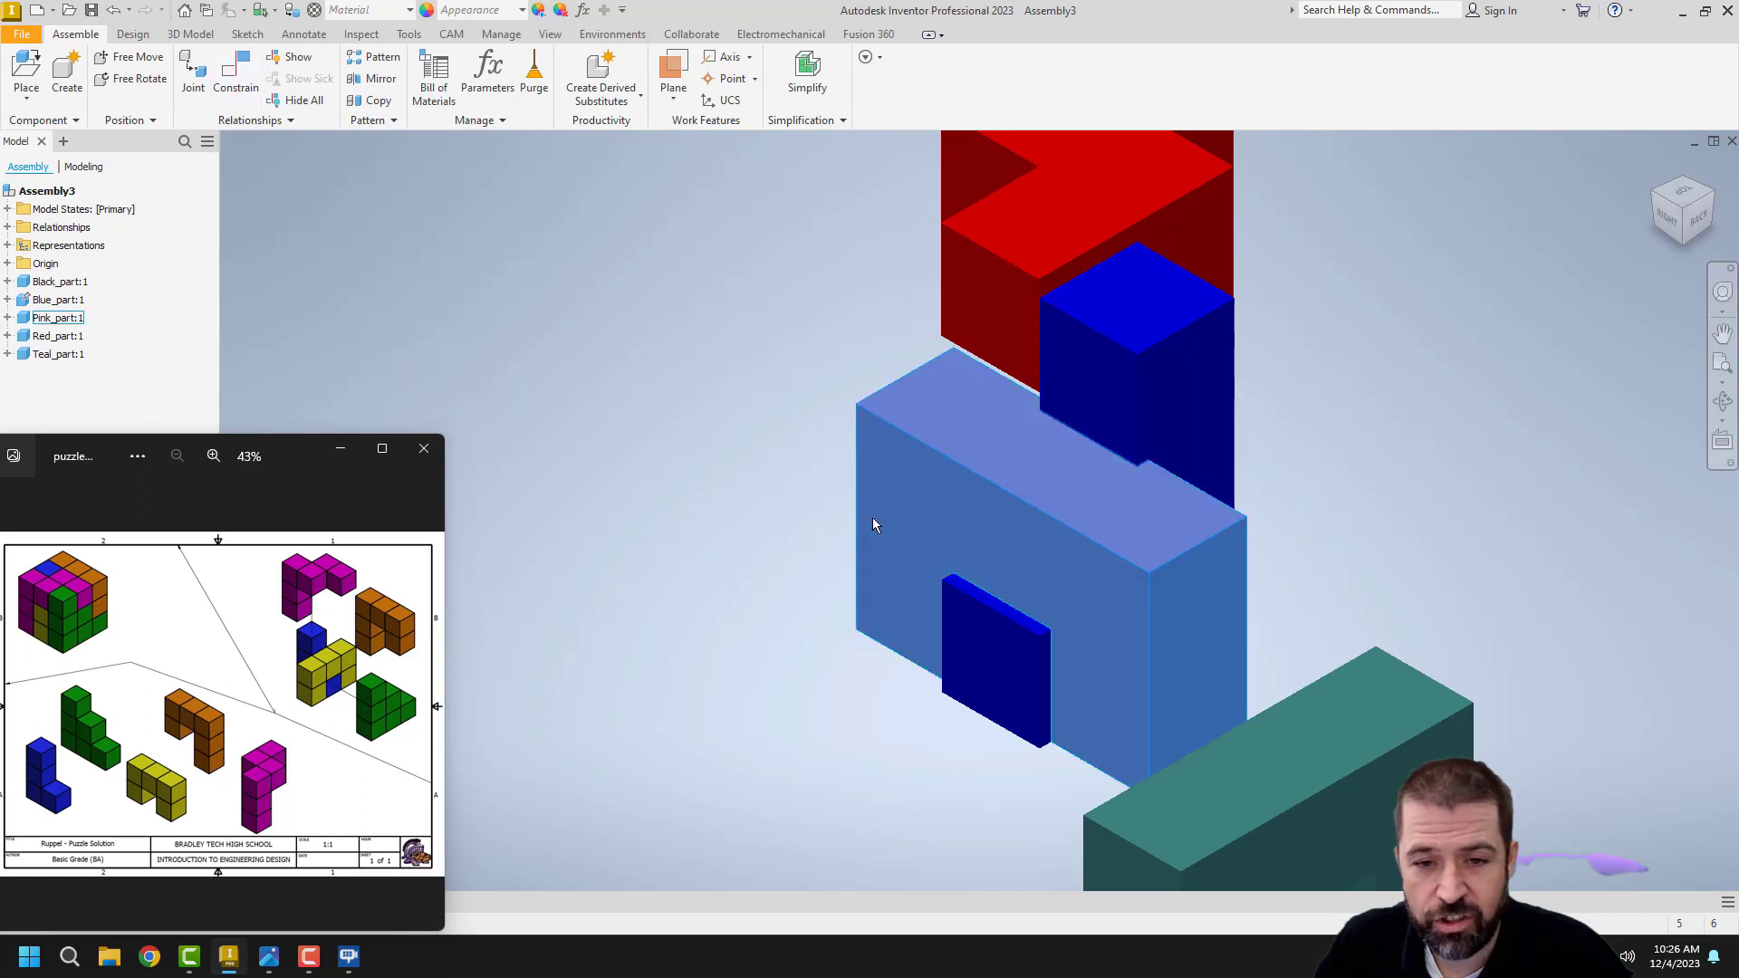
Step: Apply a Flush constraint with 0.000 in offset between the pink part's large outer face and the end face of the blue part's foot
mouse_move(872, 518)
left_mouse_down()
mouse_move(891, 504)
mouse_move(813, 531)
mouse_move(877, 510)
left_mouse_up()
left_click(237, 72)
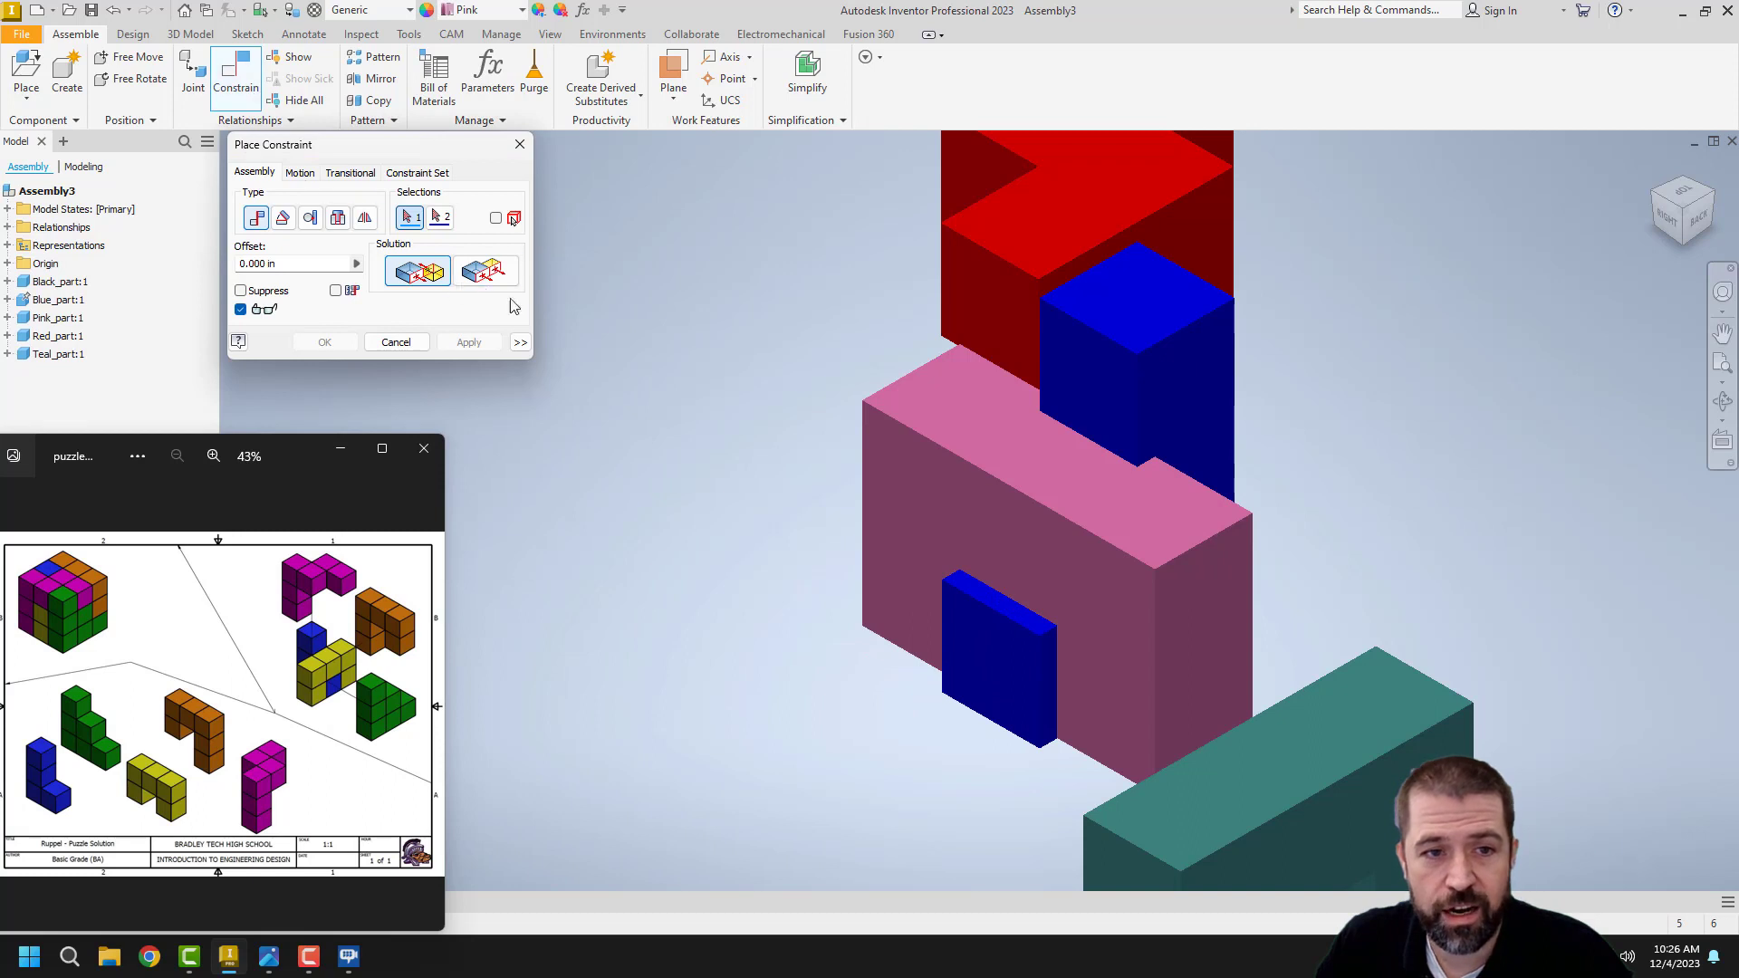
left_click(478, 277)
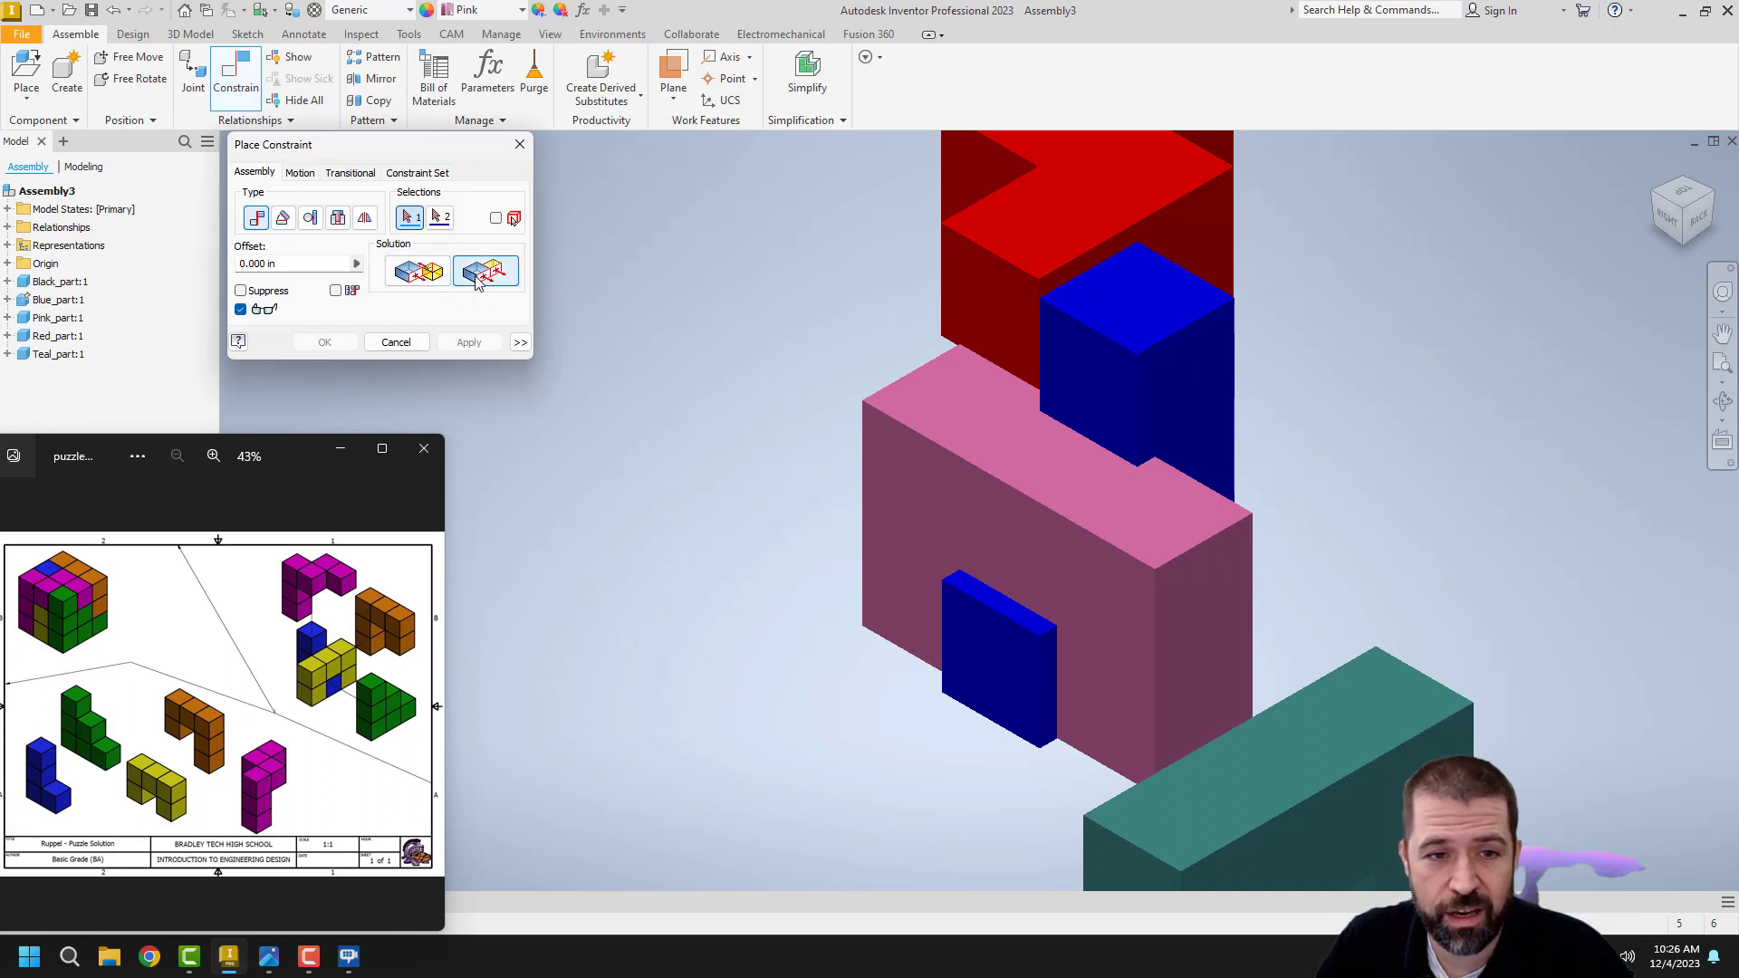
left_click(961, 540)
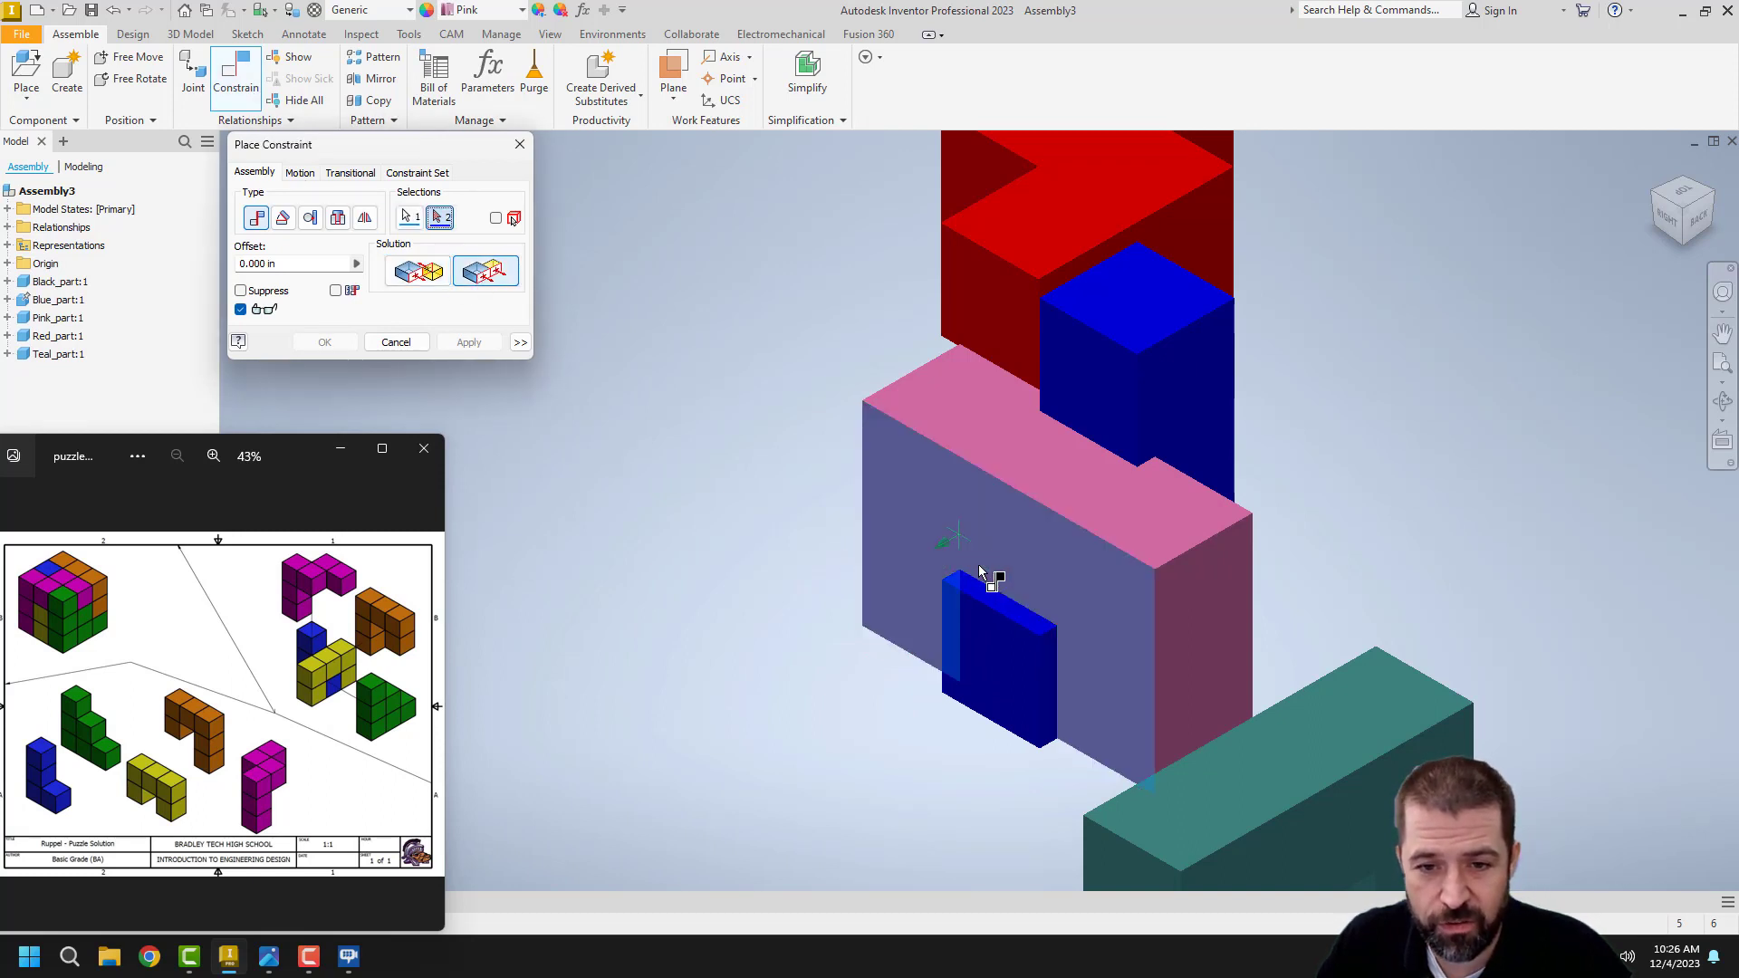
left_click(994, 658)
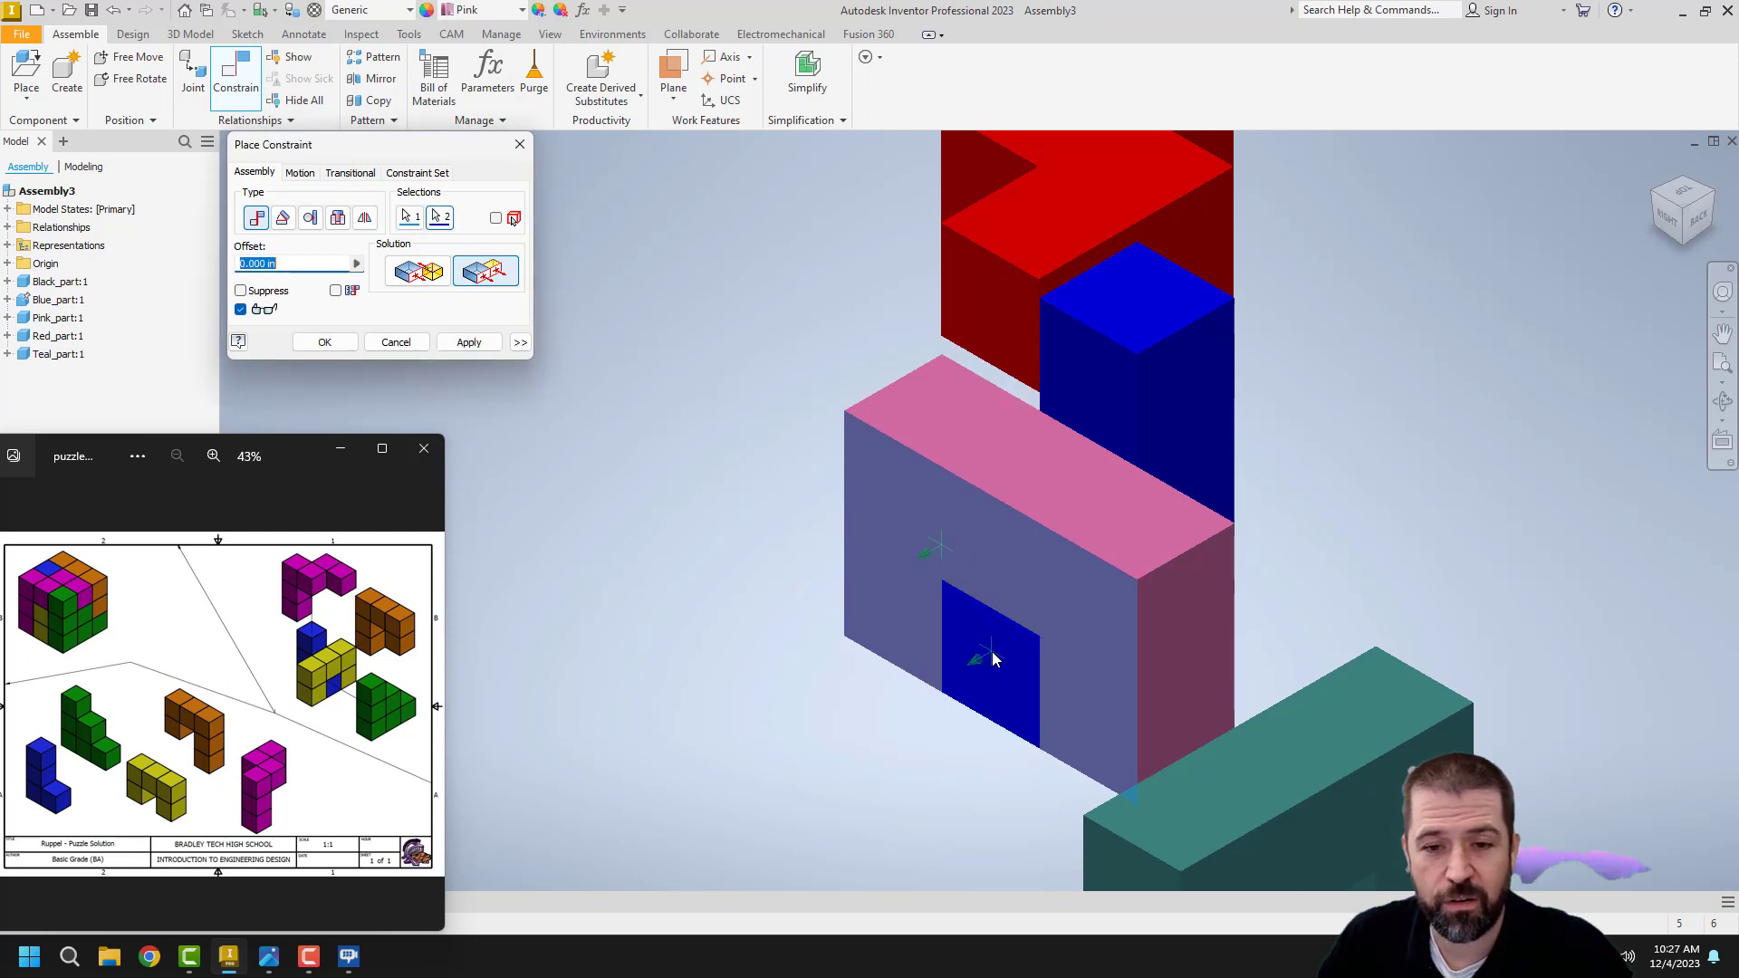
left_click(464, 345)
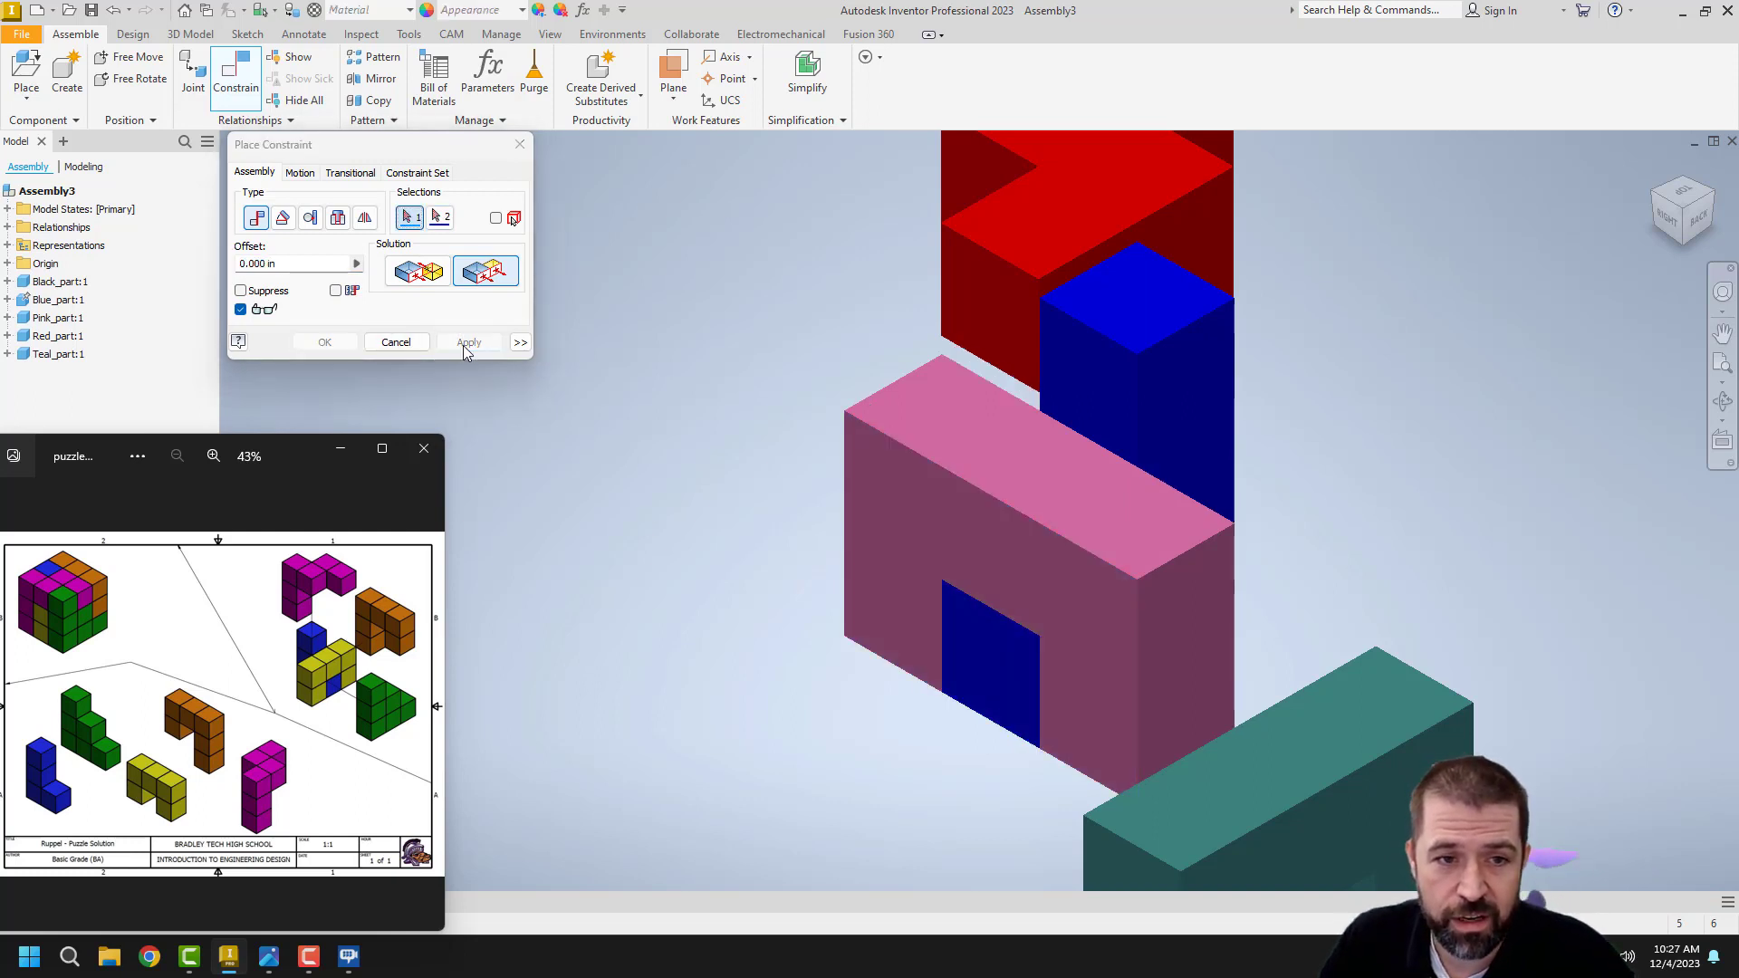
Step: Apply a Mate constraint with 0.000 in offset between the pink part's top face and the underside of the teal part's notch
left_click(1655, 172)
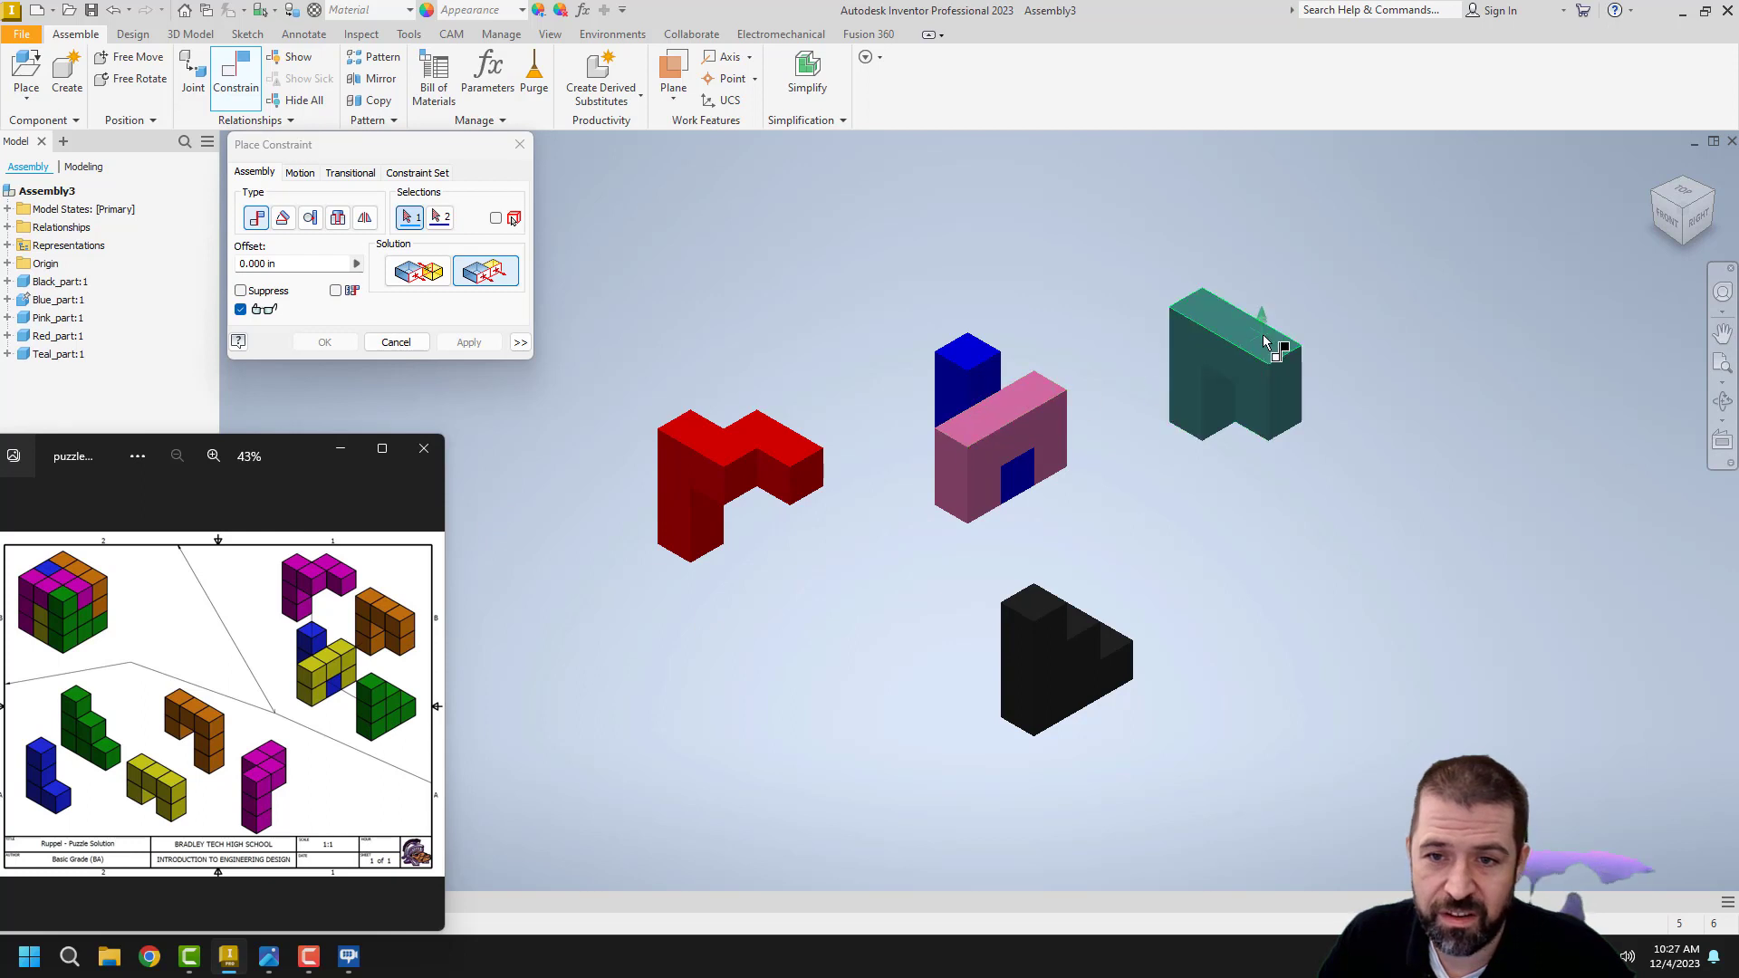
left_click(410, 277)
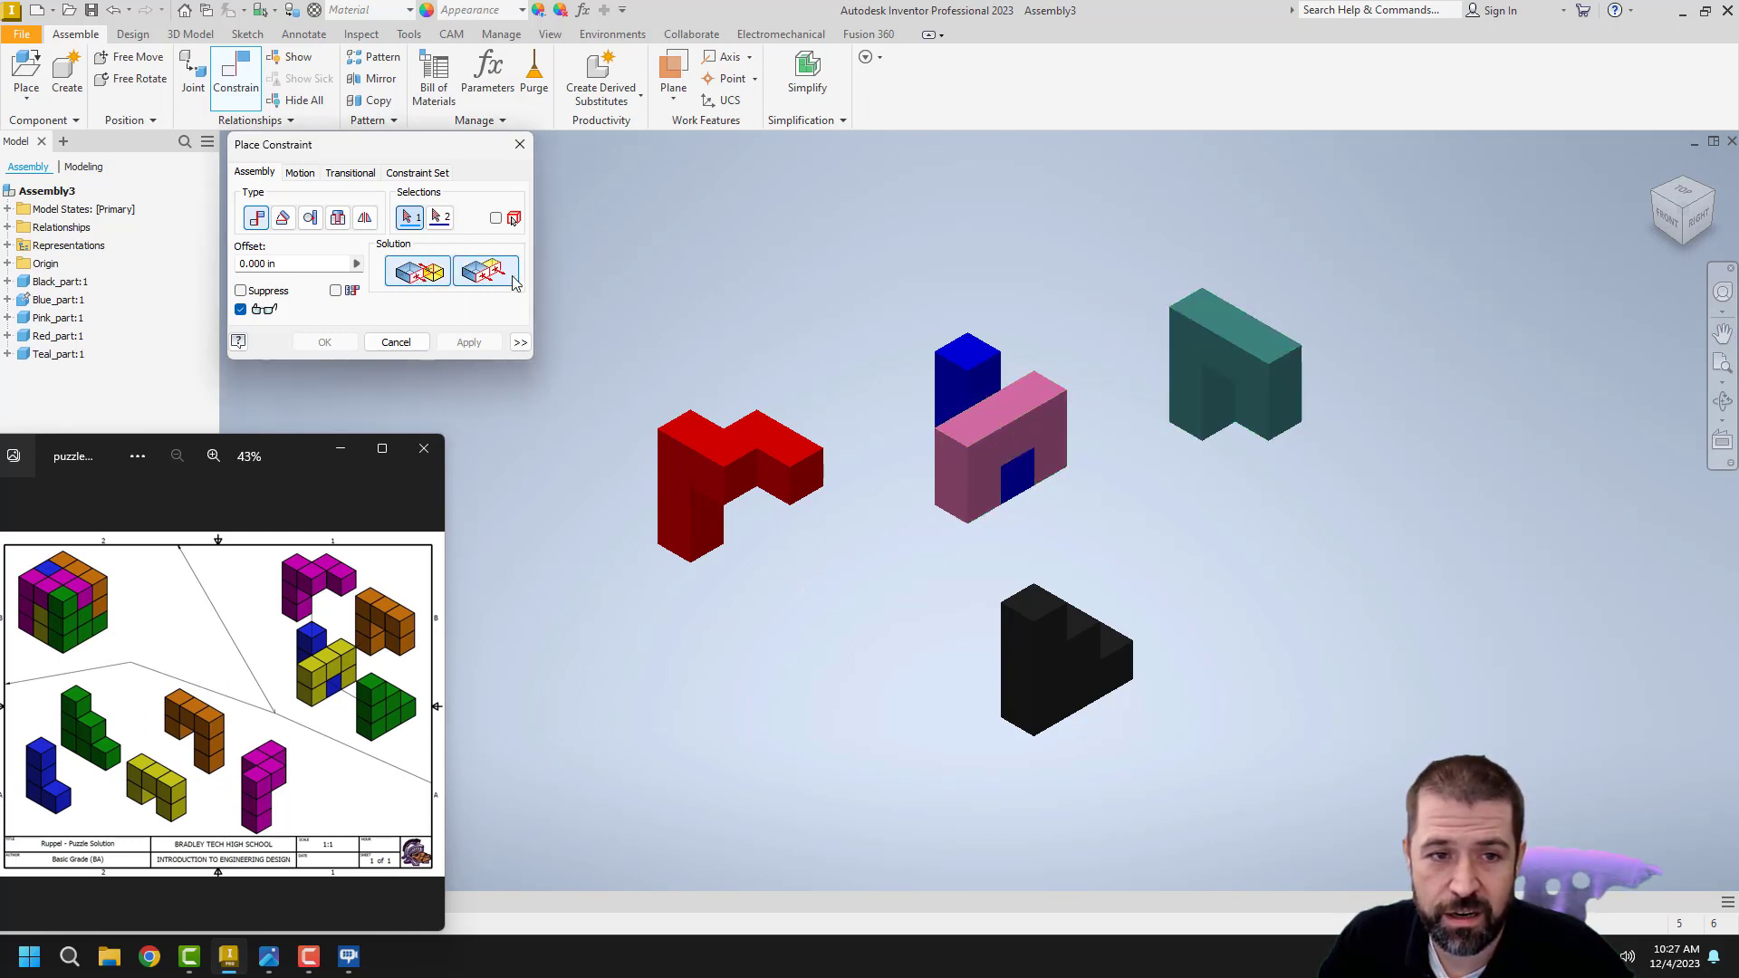
left_click(1034, 391)
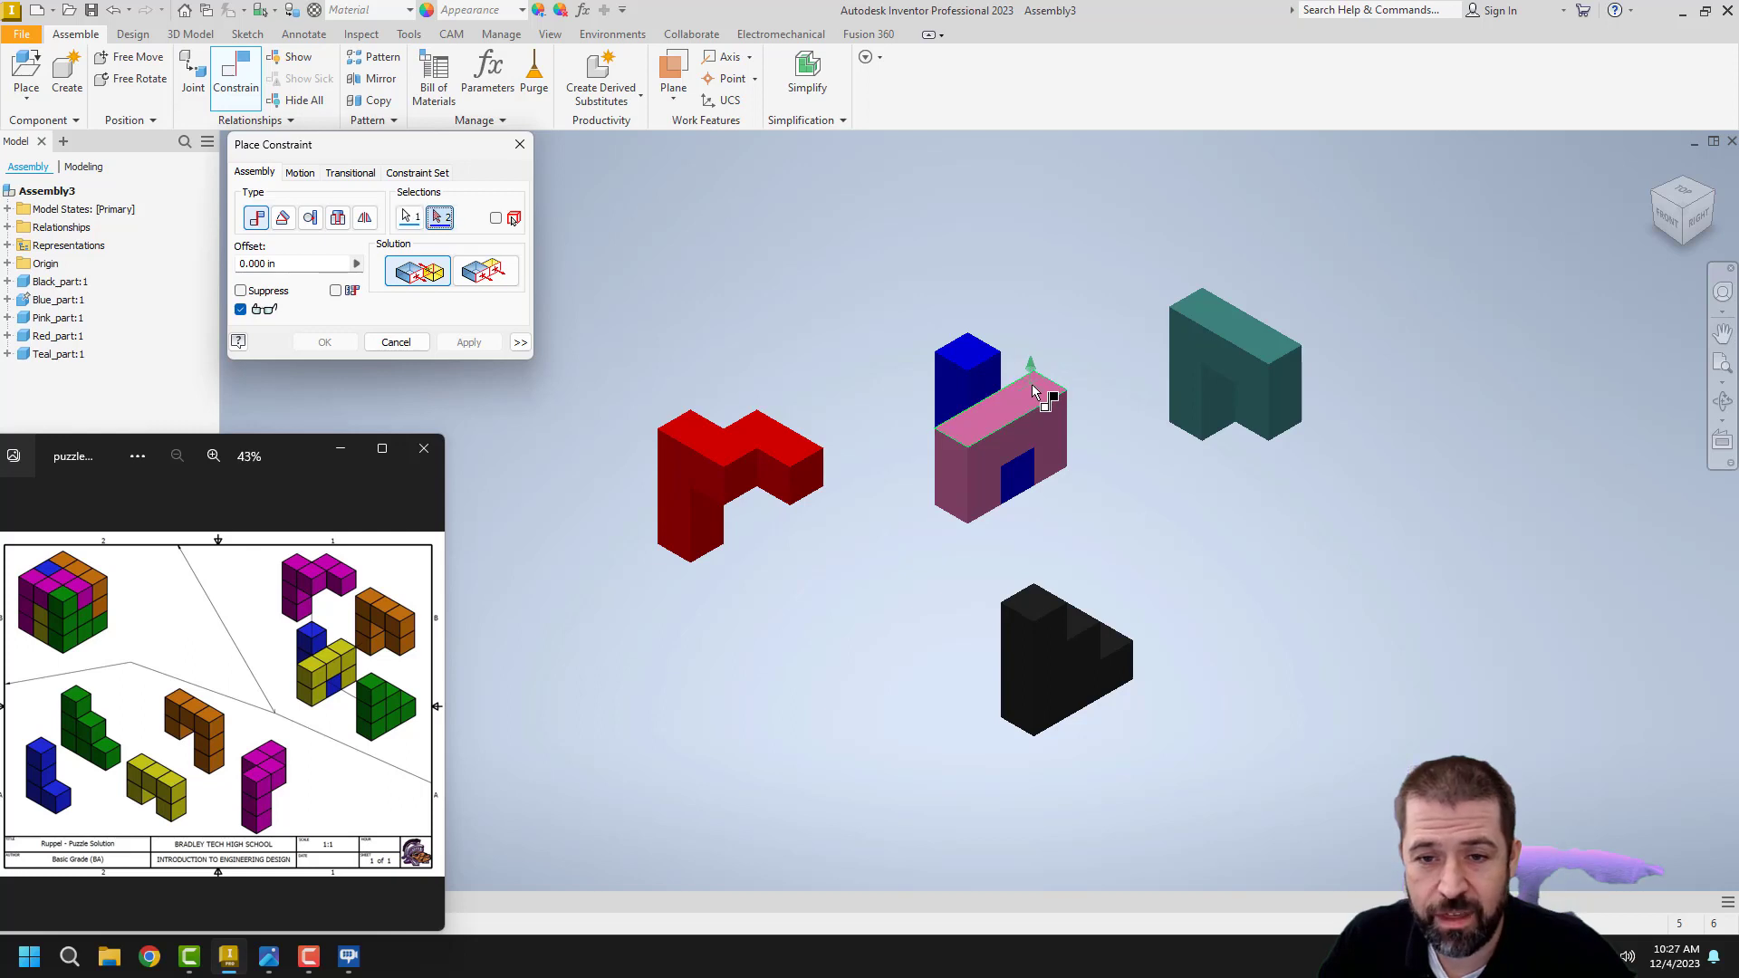
scroll(1218, 407, "down", 5)
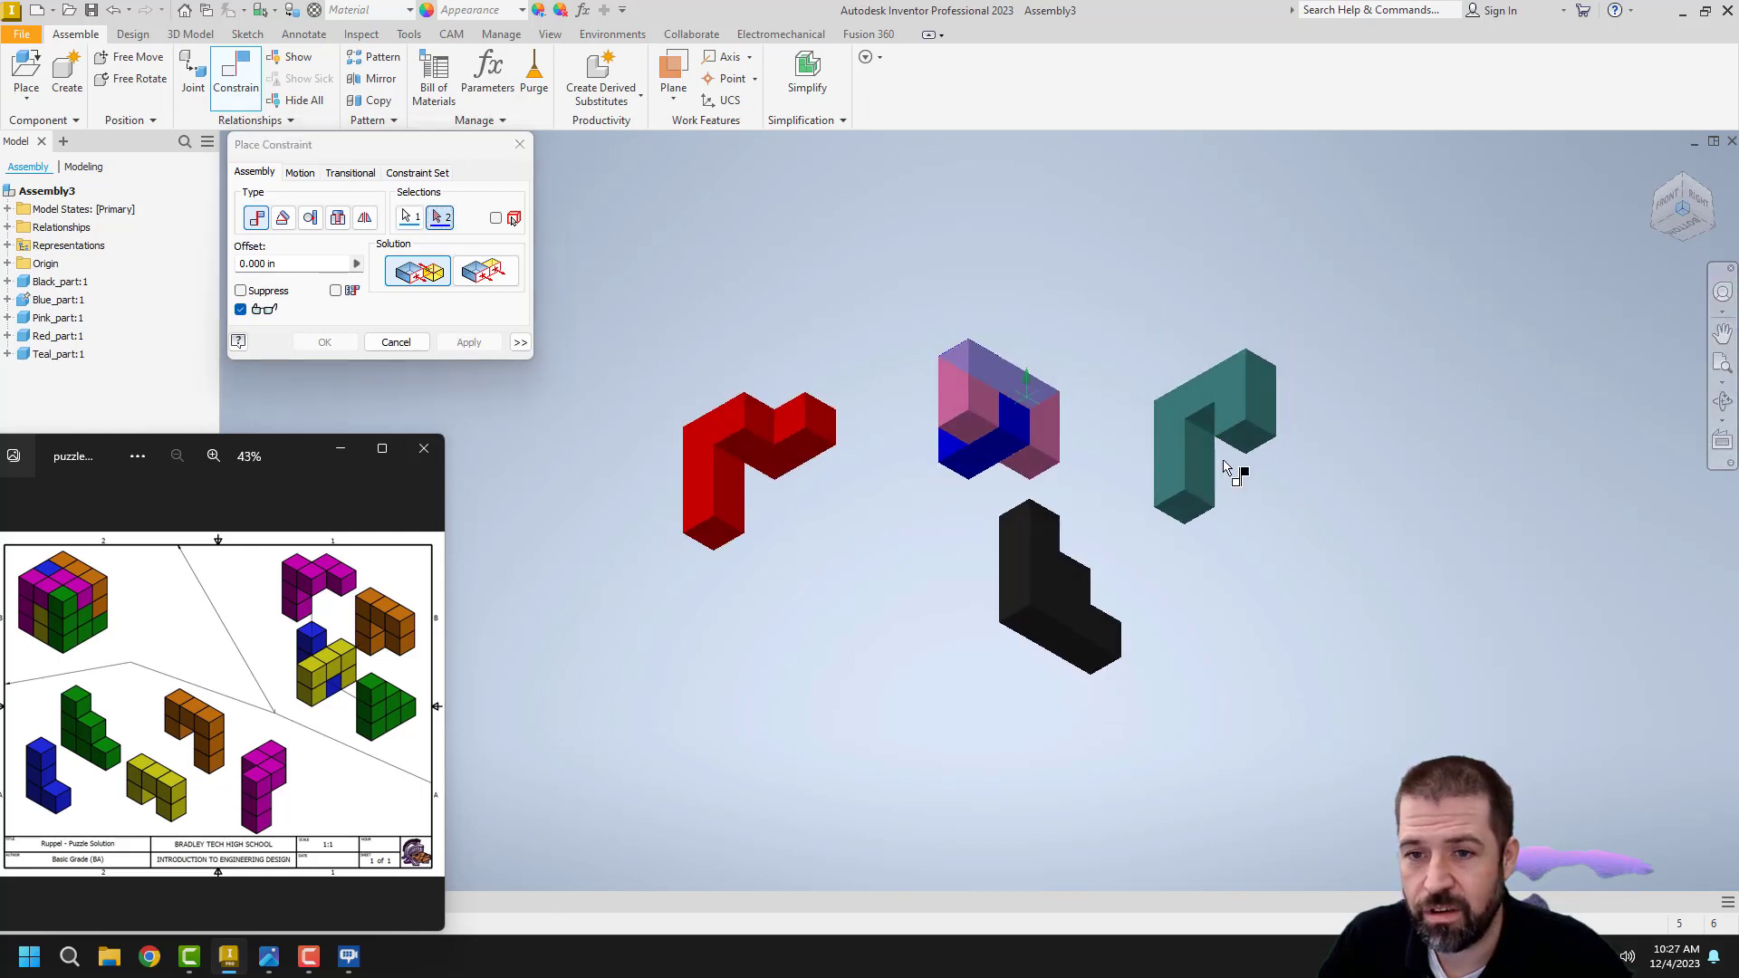
left_click(1215, 371)
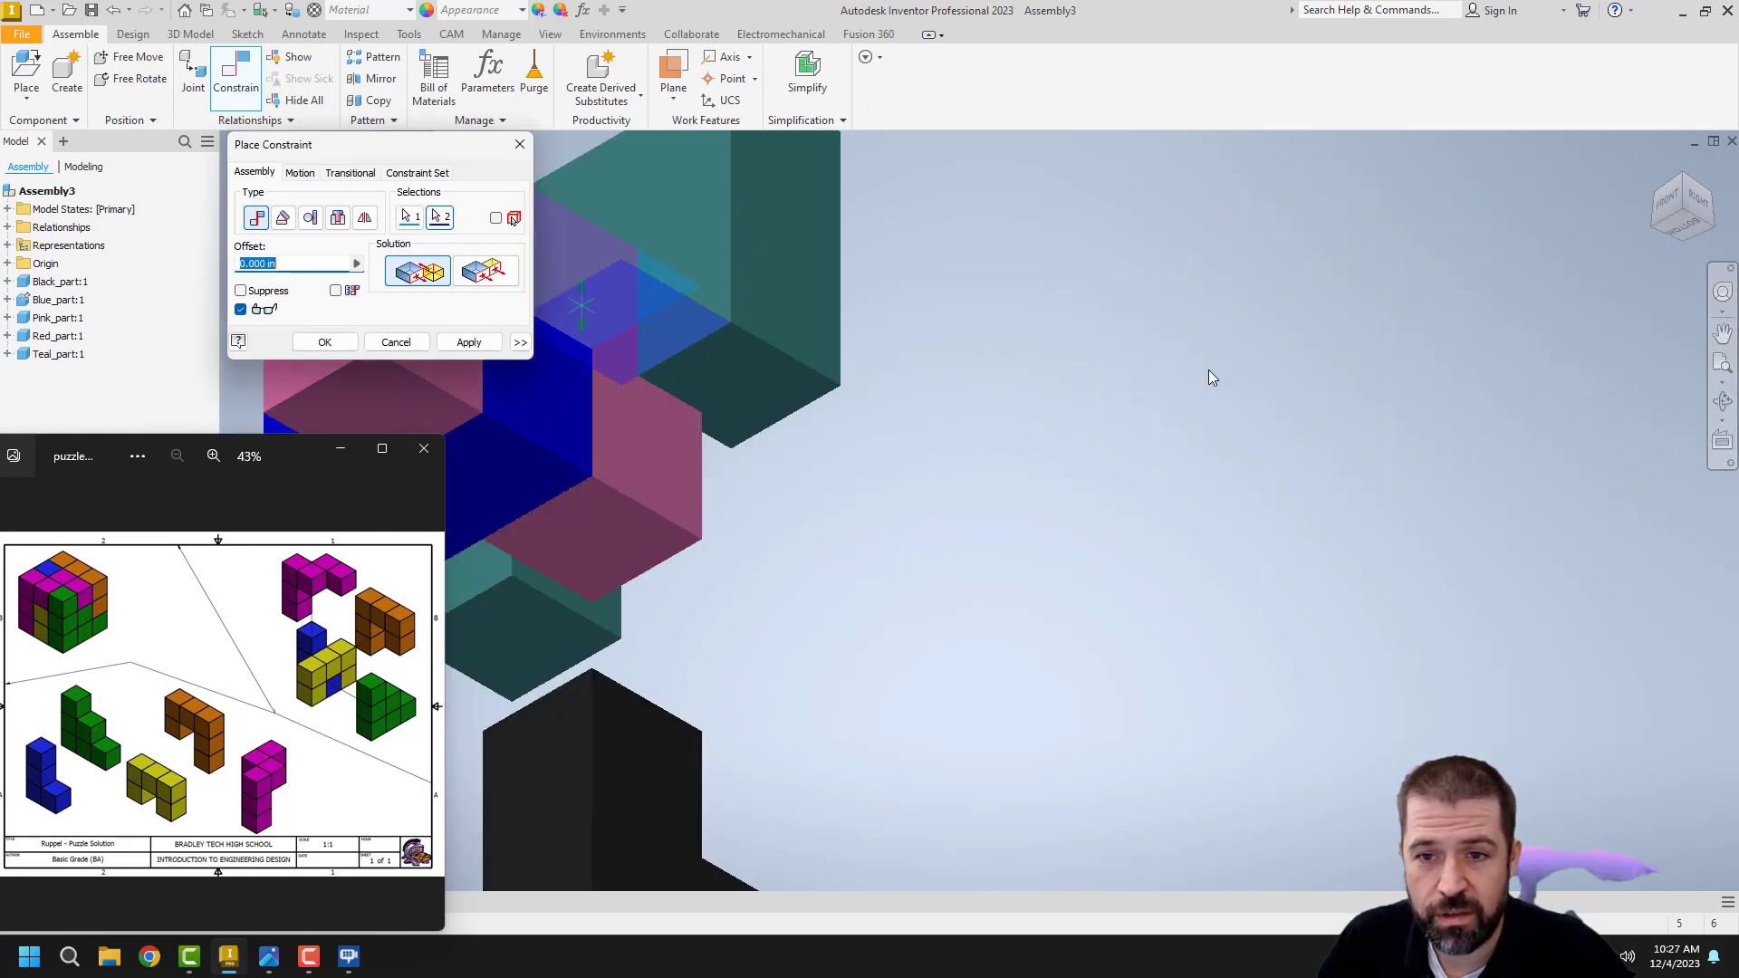
left_click(469, 342)
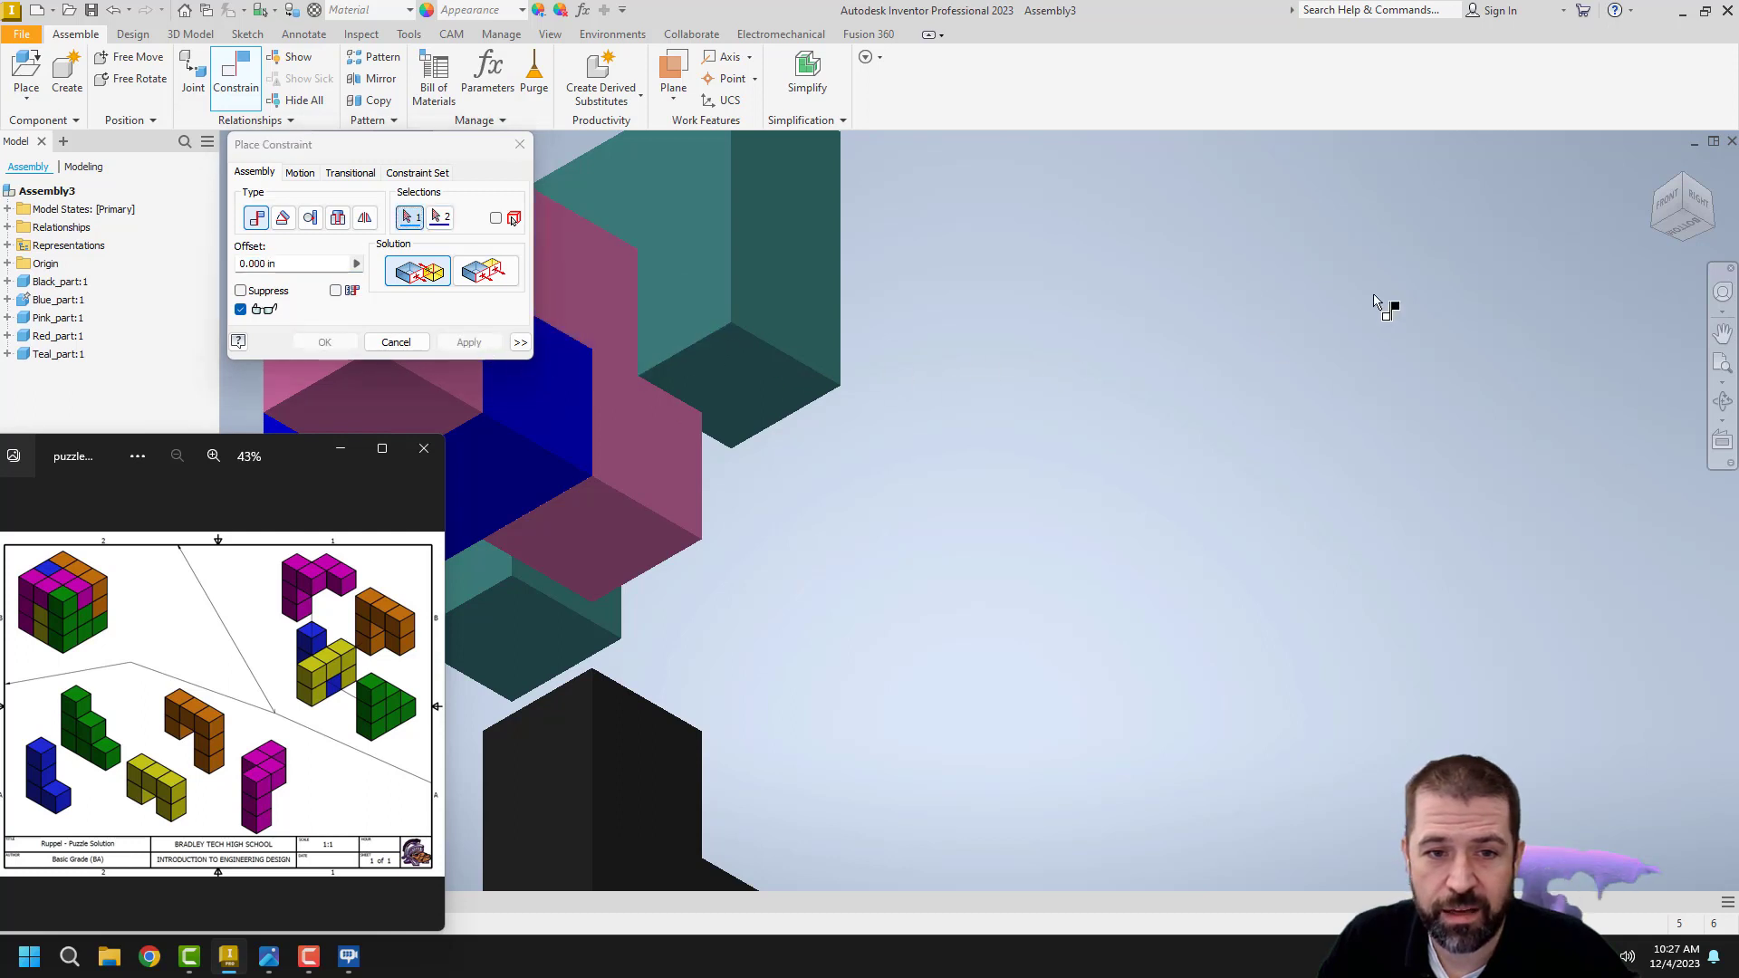
Step: Apply a Flush constraint with 0.000 in offset between the pink part's end face and the teal part's large outer face
left_click(1656, 171)
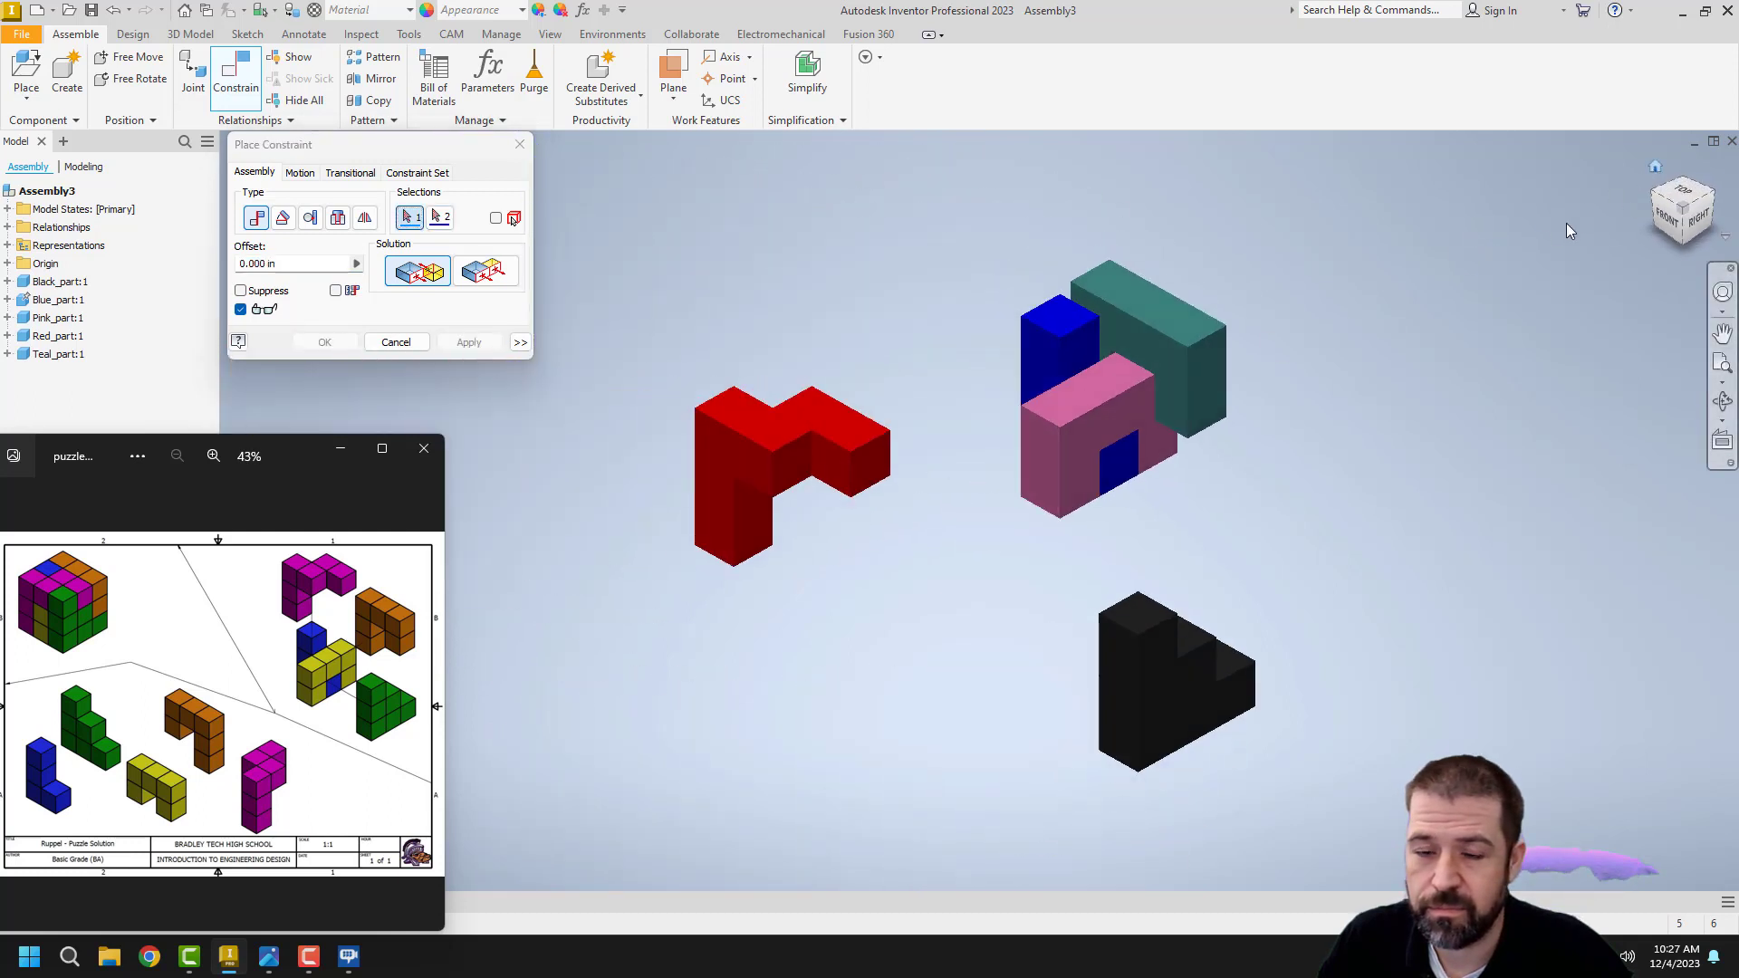
left_click(1711, 196)
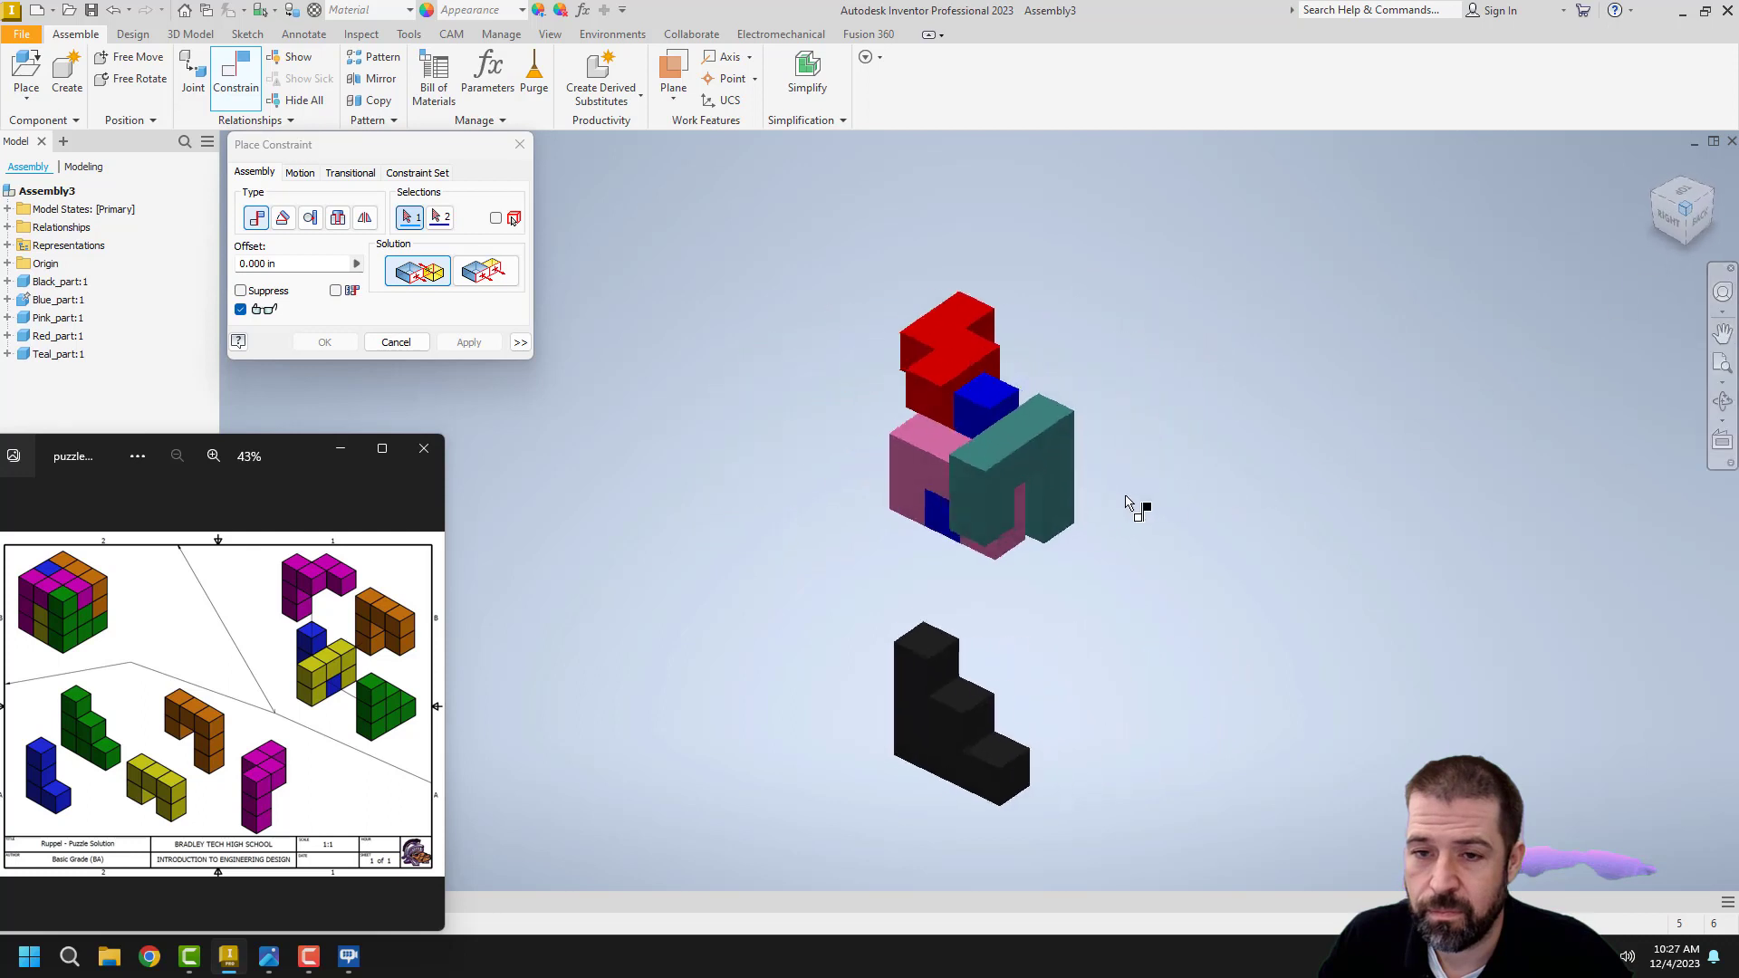
left_click(497, 274)
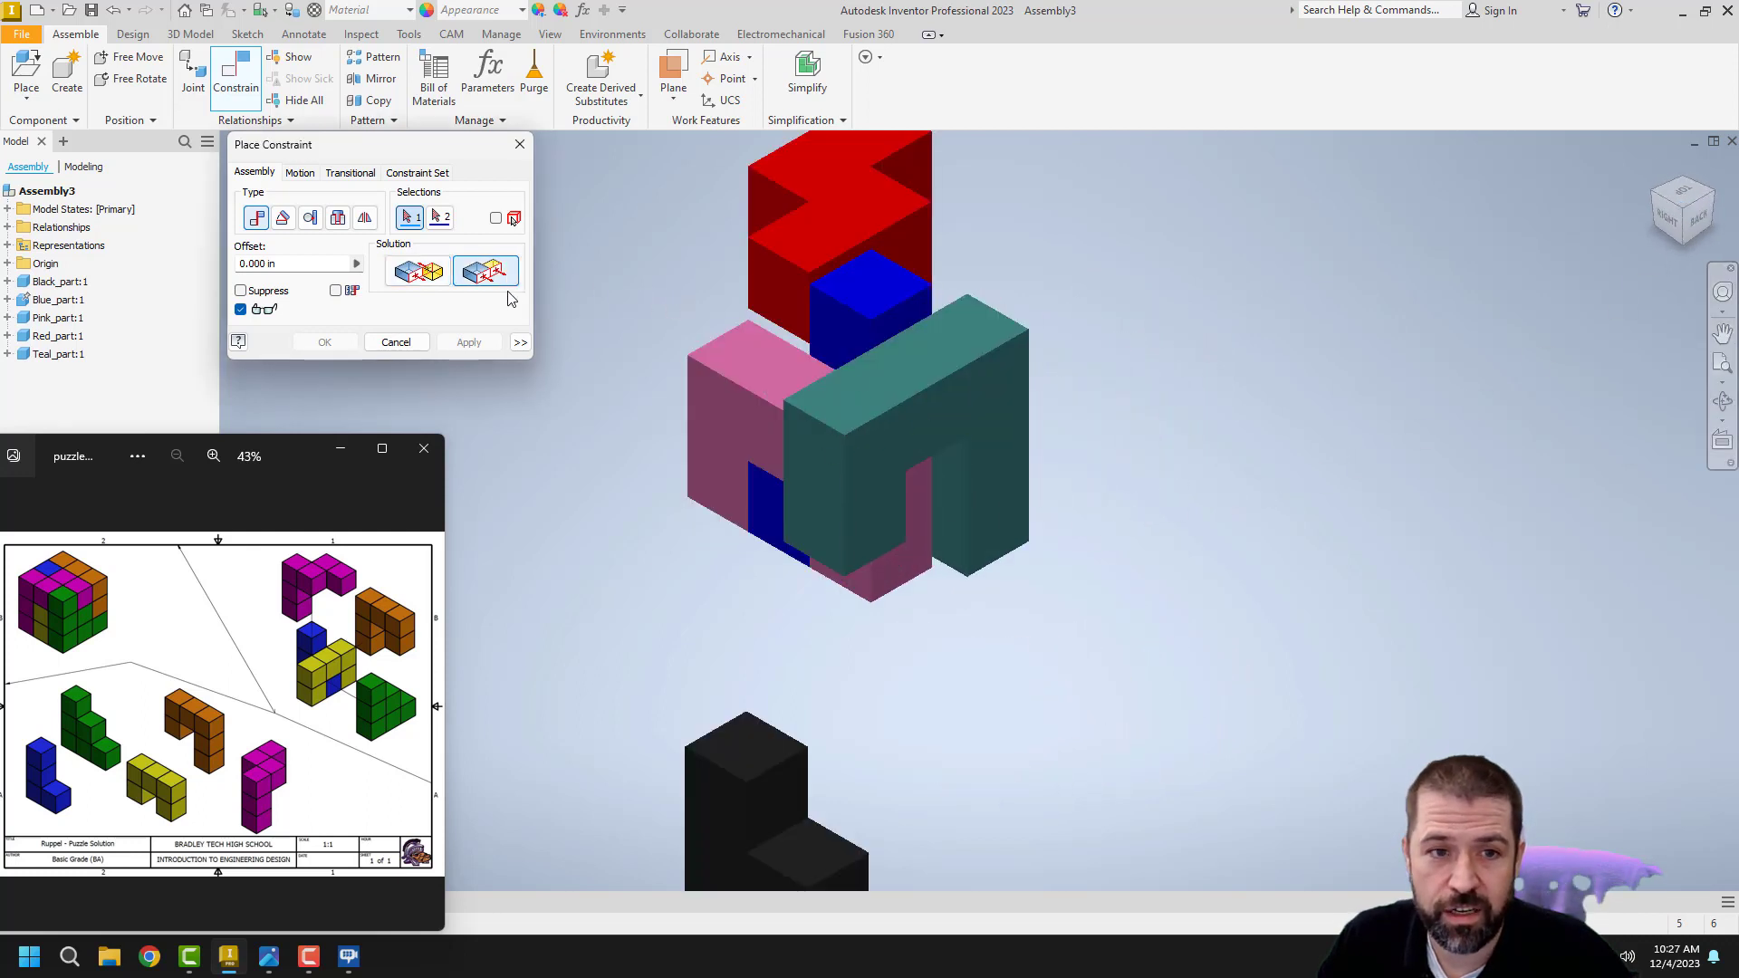
left_click(916, 547)
left_click(993, 505)
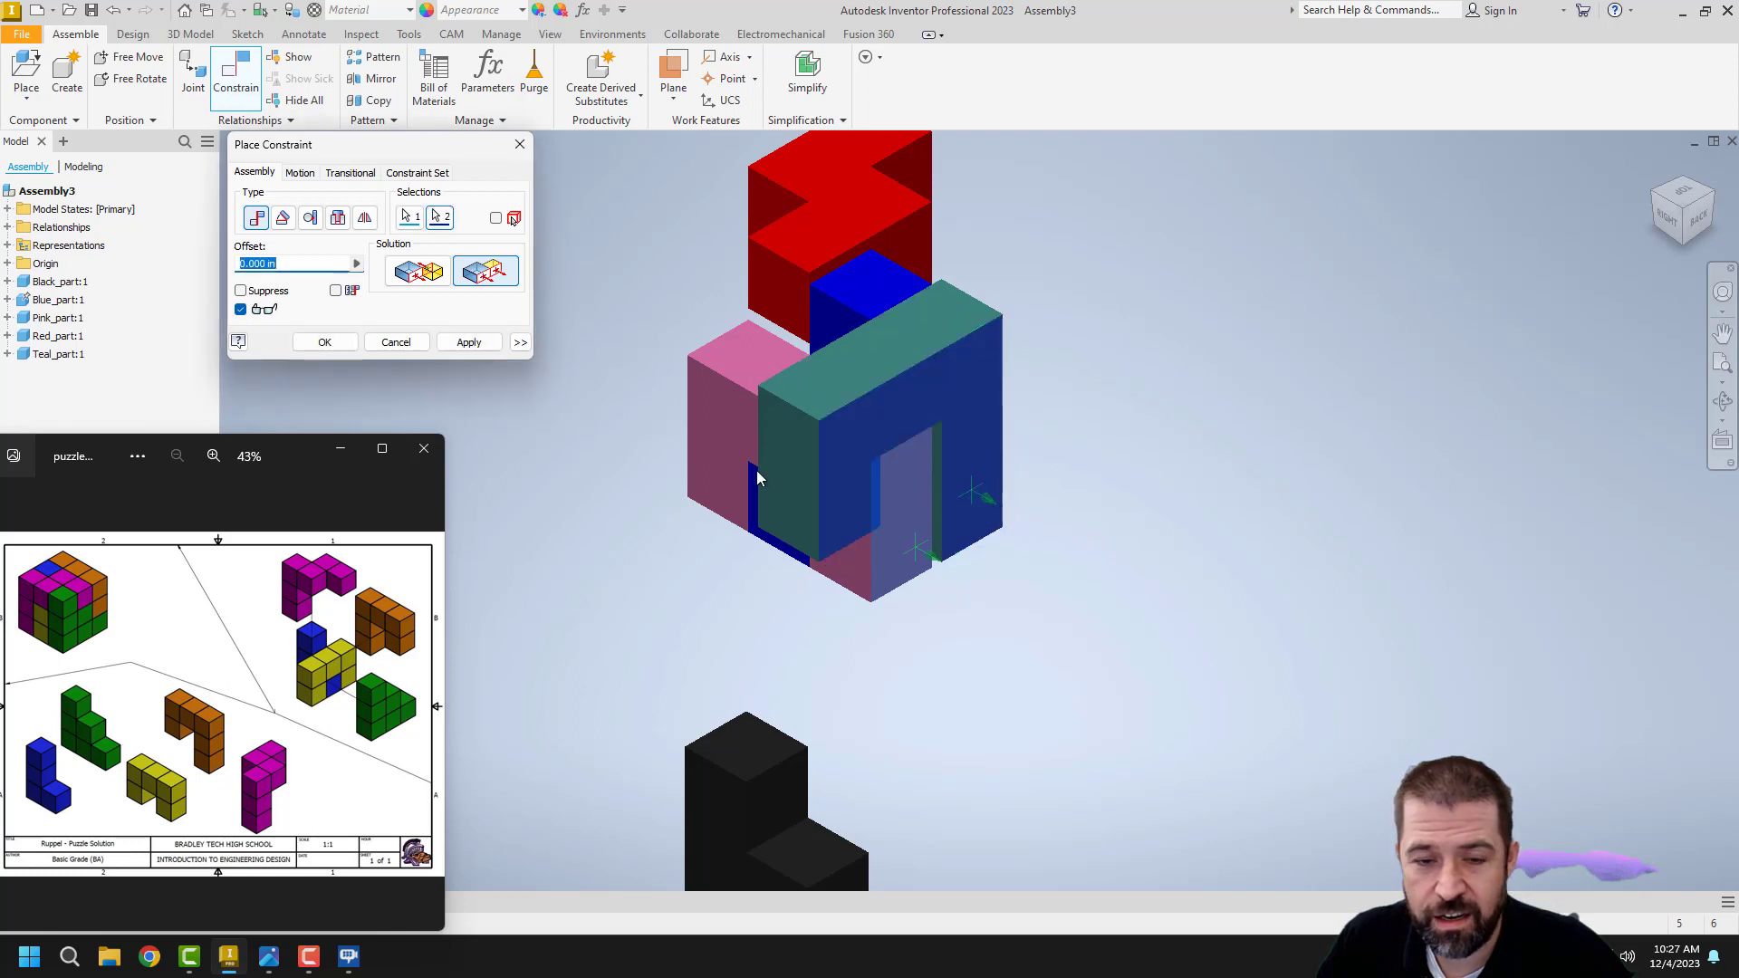
left_click(468, 343)
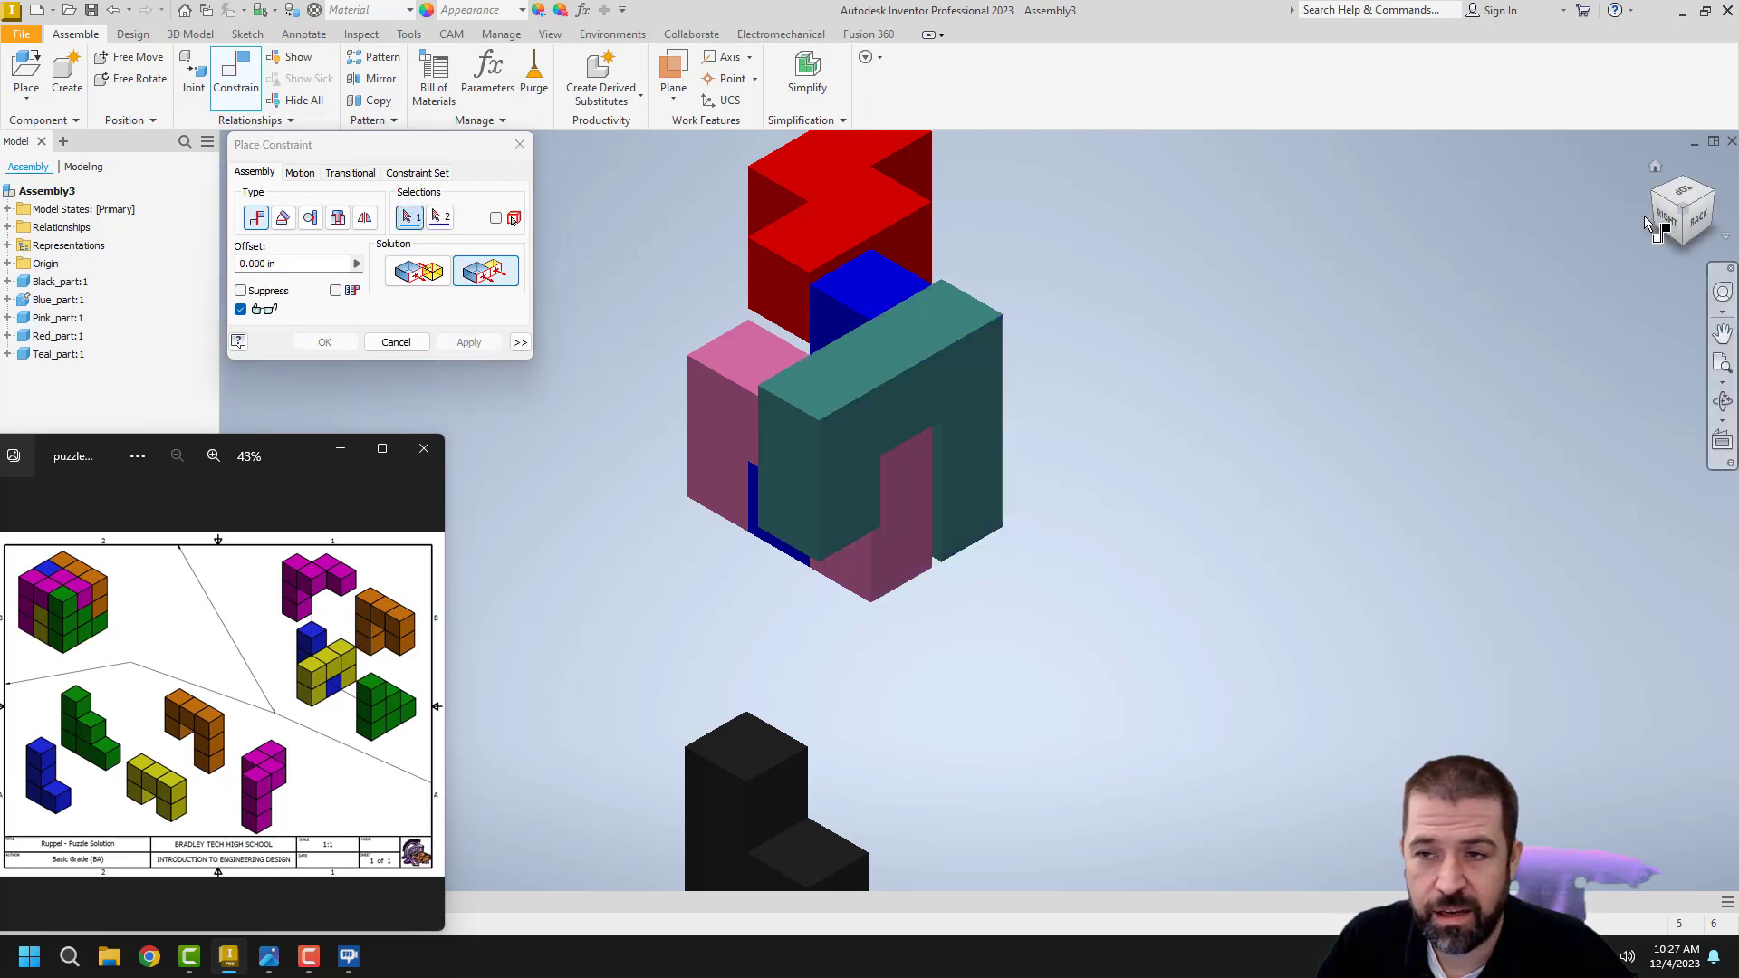
Step: Apply a Flush constraint with 0.000 in offset between the teal part's end face and the adjacent tall side face of the blue part
left_click(1712, 203)
scroll(943, 419, "down", 3)
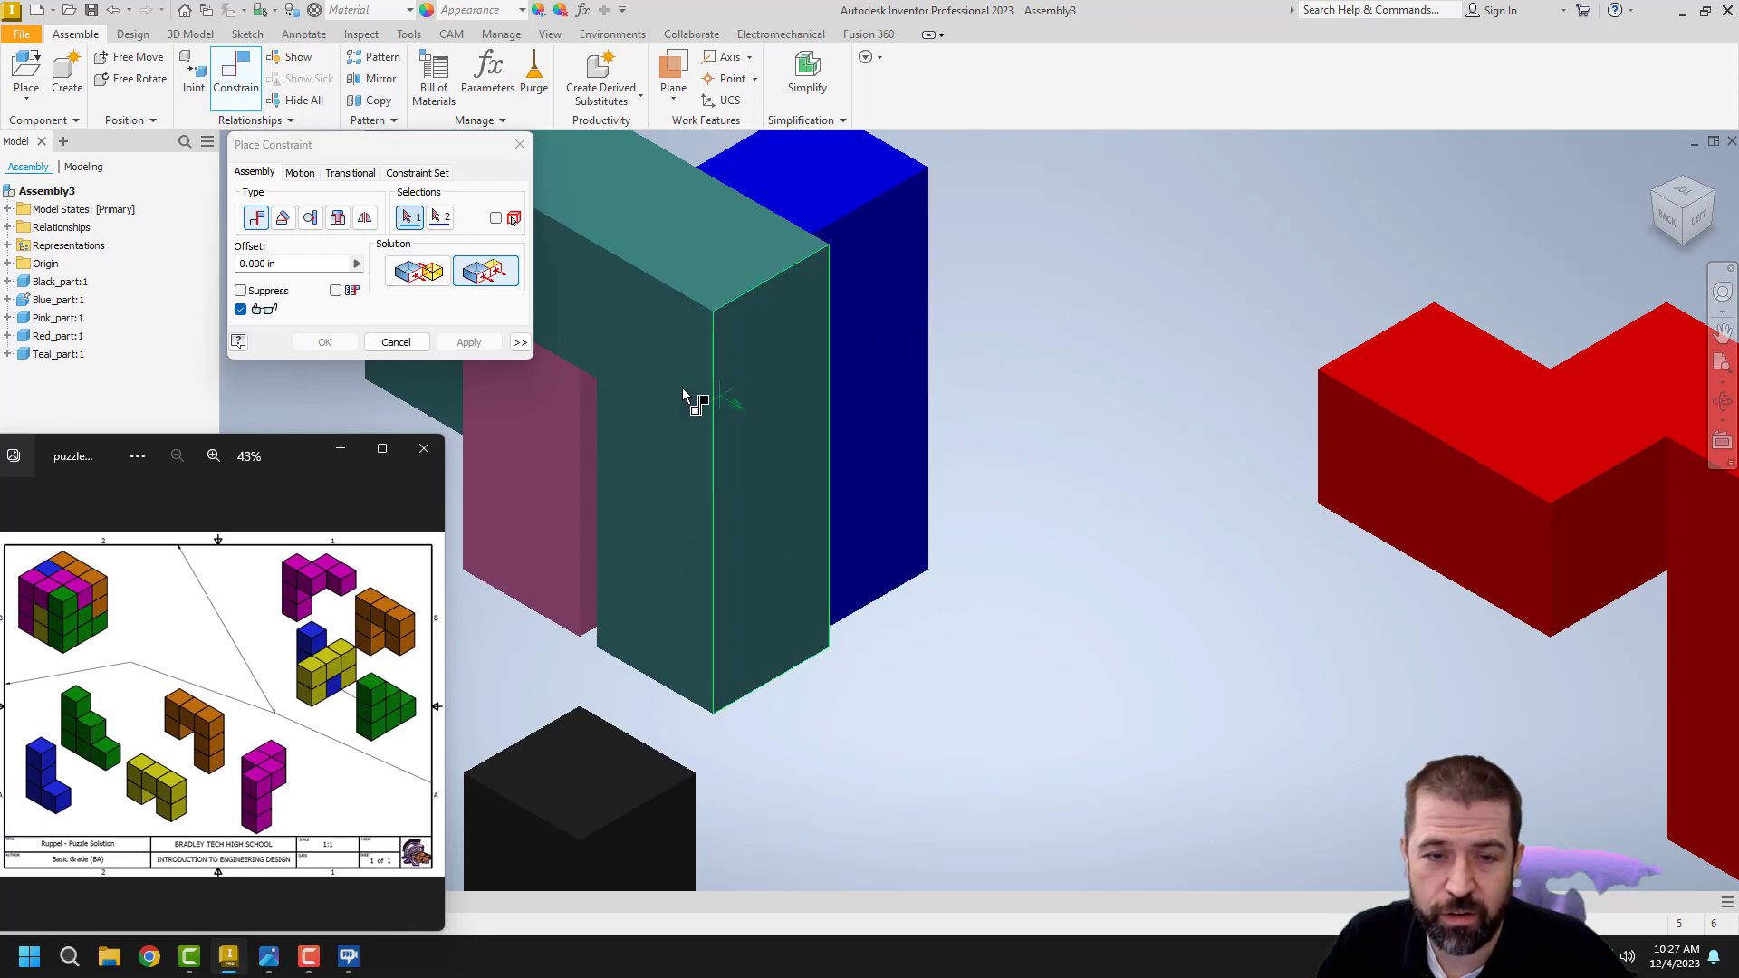
left_click(399, 344)
mouse_move(709, 389)
left_mouse_down()
mouse_move(737, 419)
mouse_move(695, 408)
mouse_move(703, 419)
left_mouse_up()
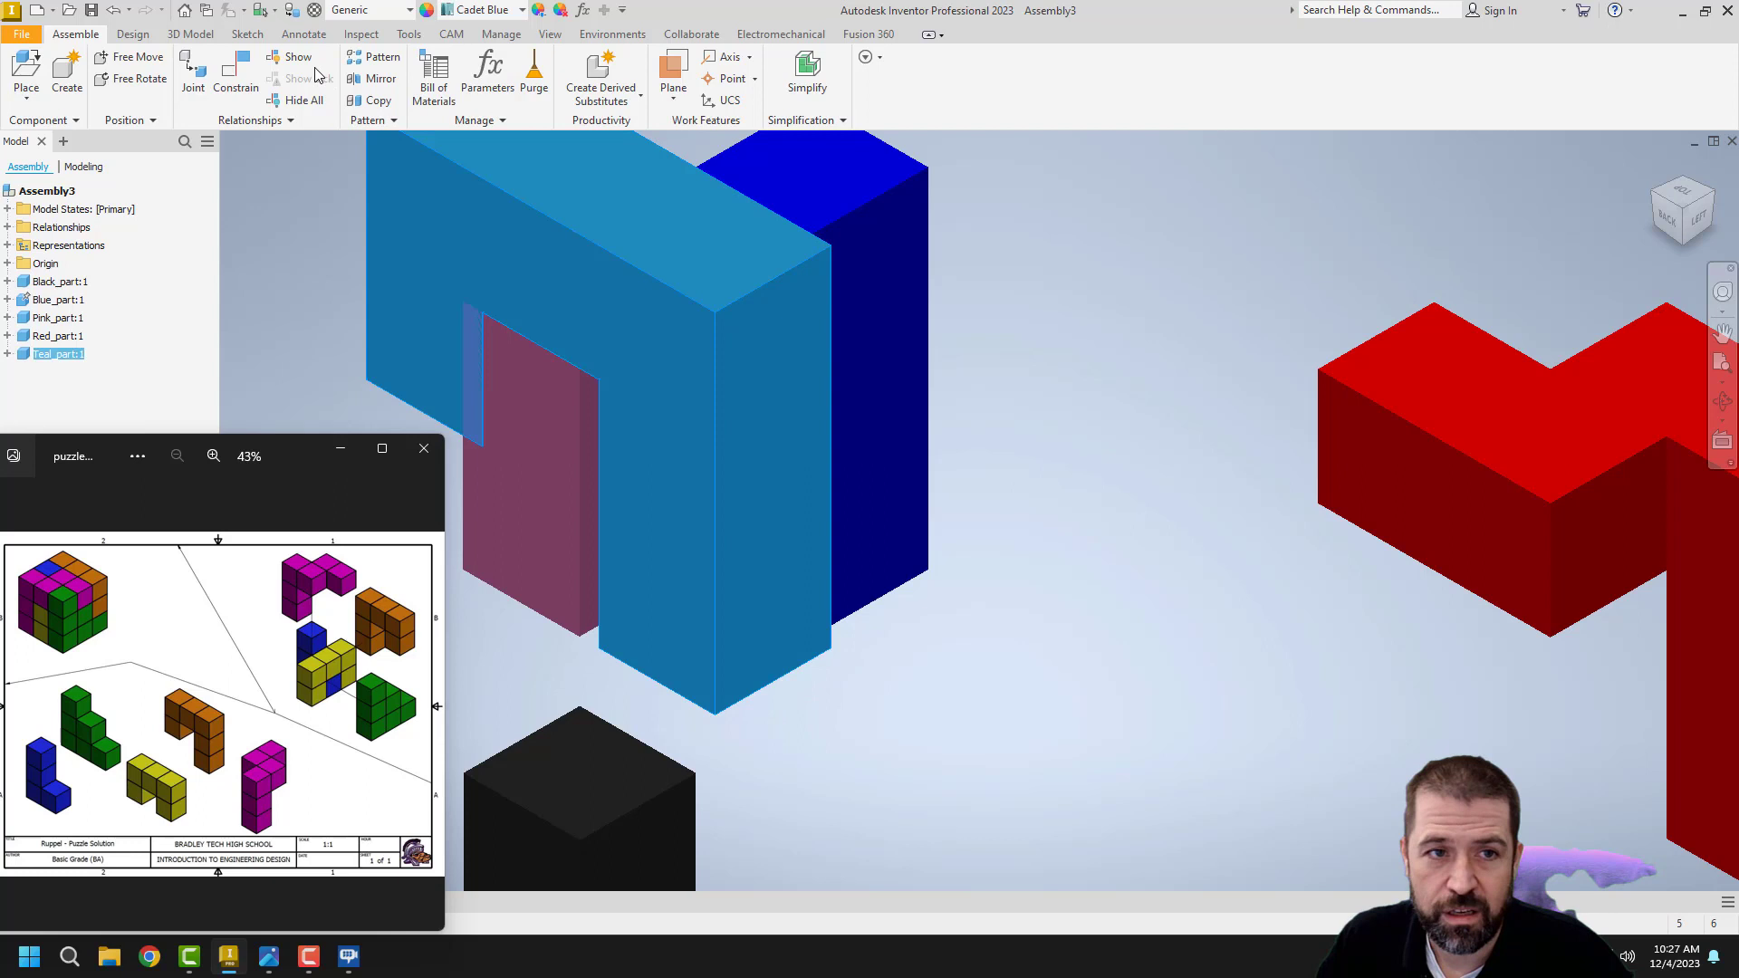
left_click(235, 72)
left_click(499, 280)
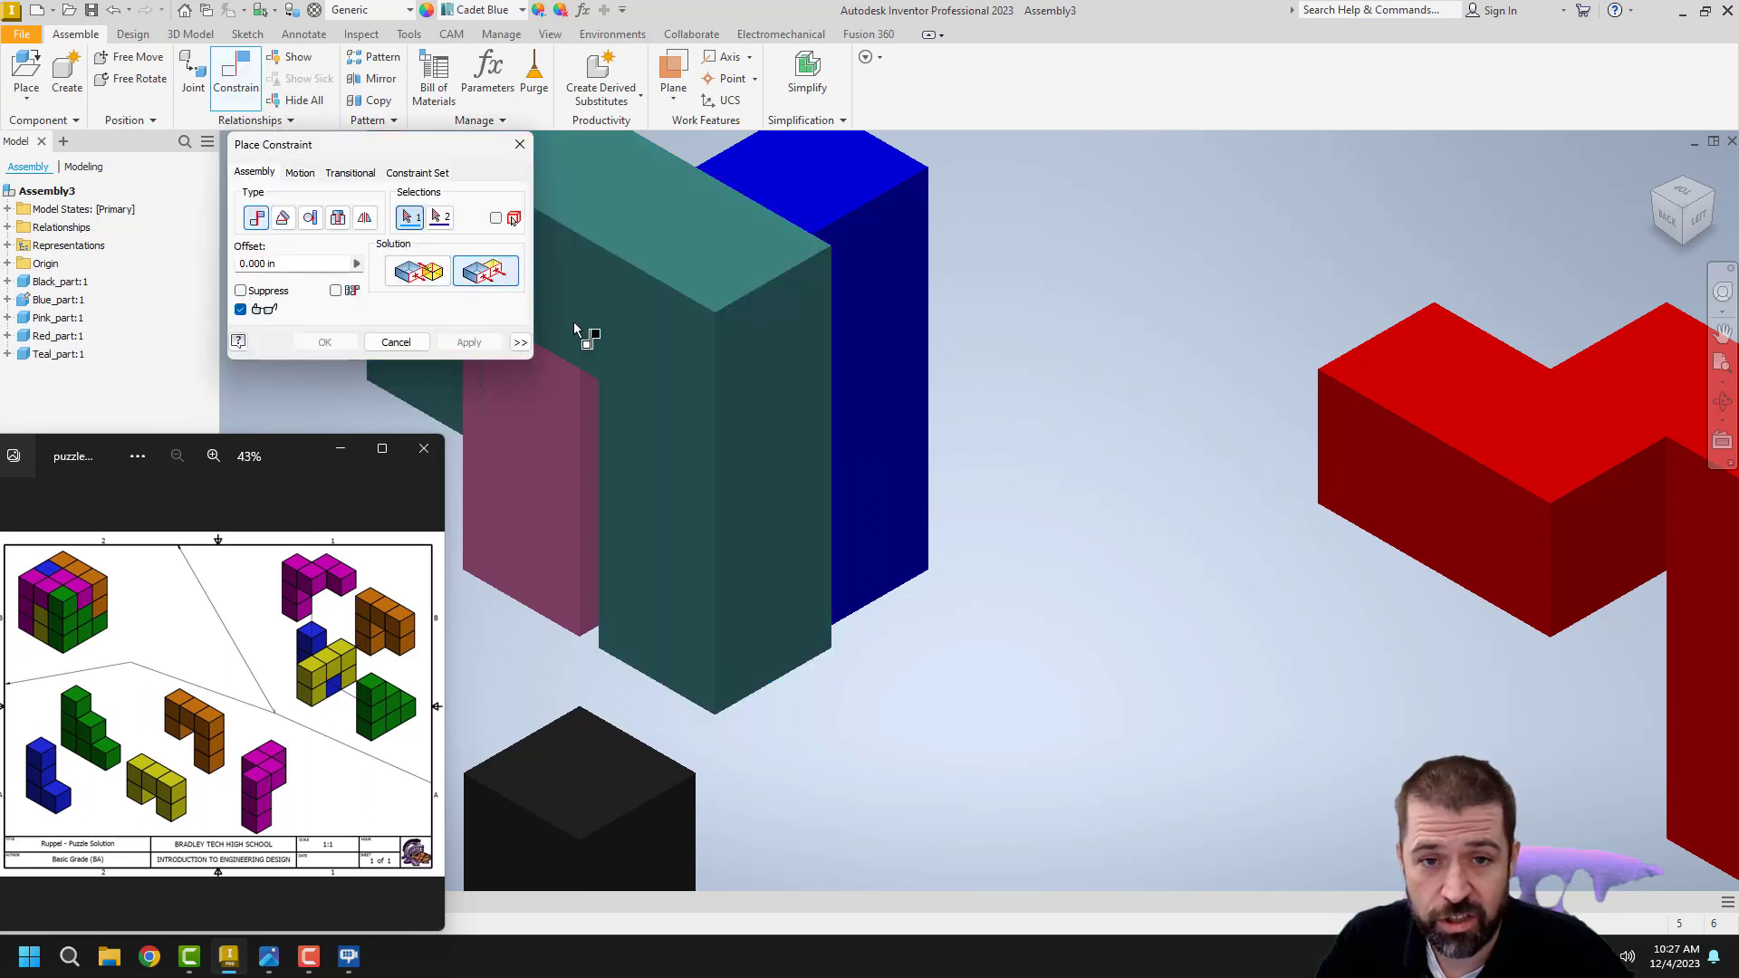
left_click(783, 428)
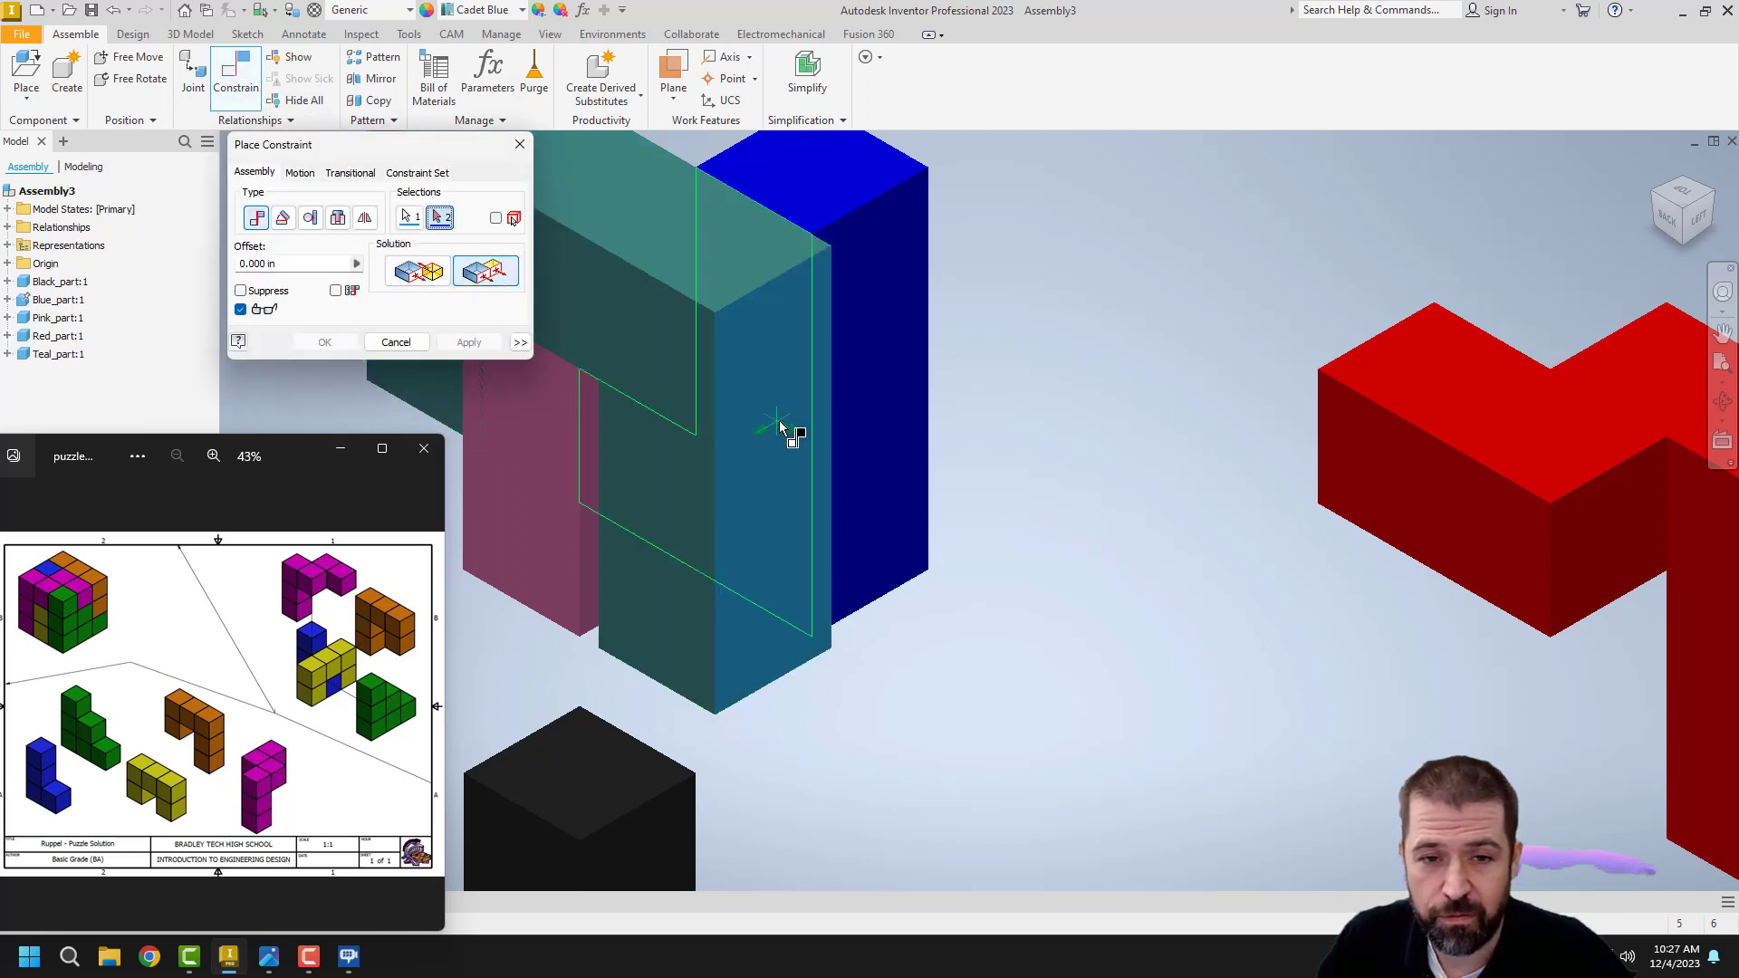
left_click(868, 364)
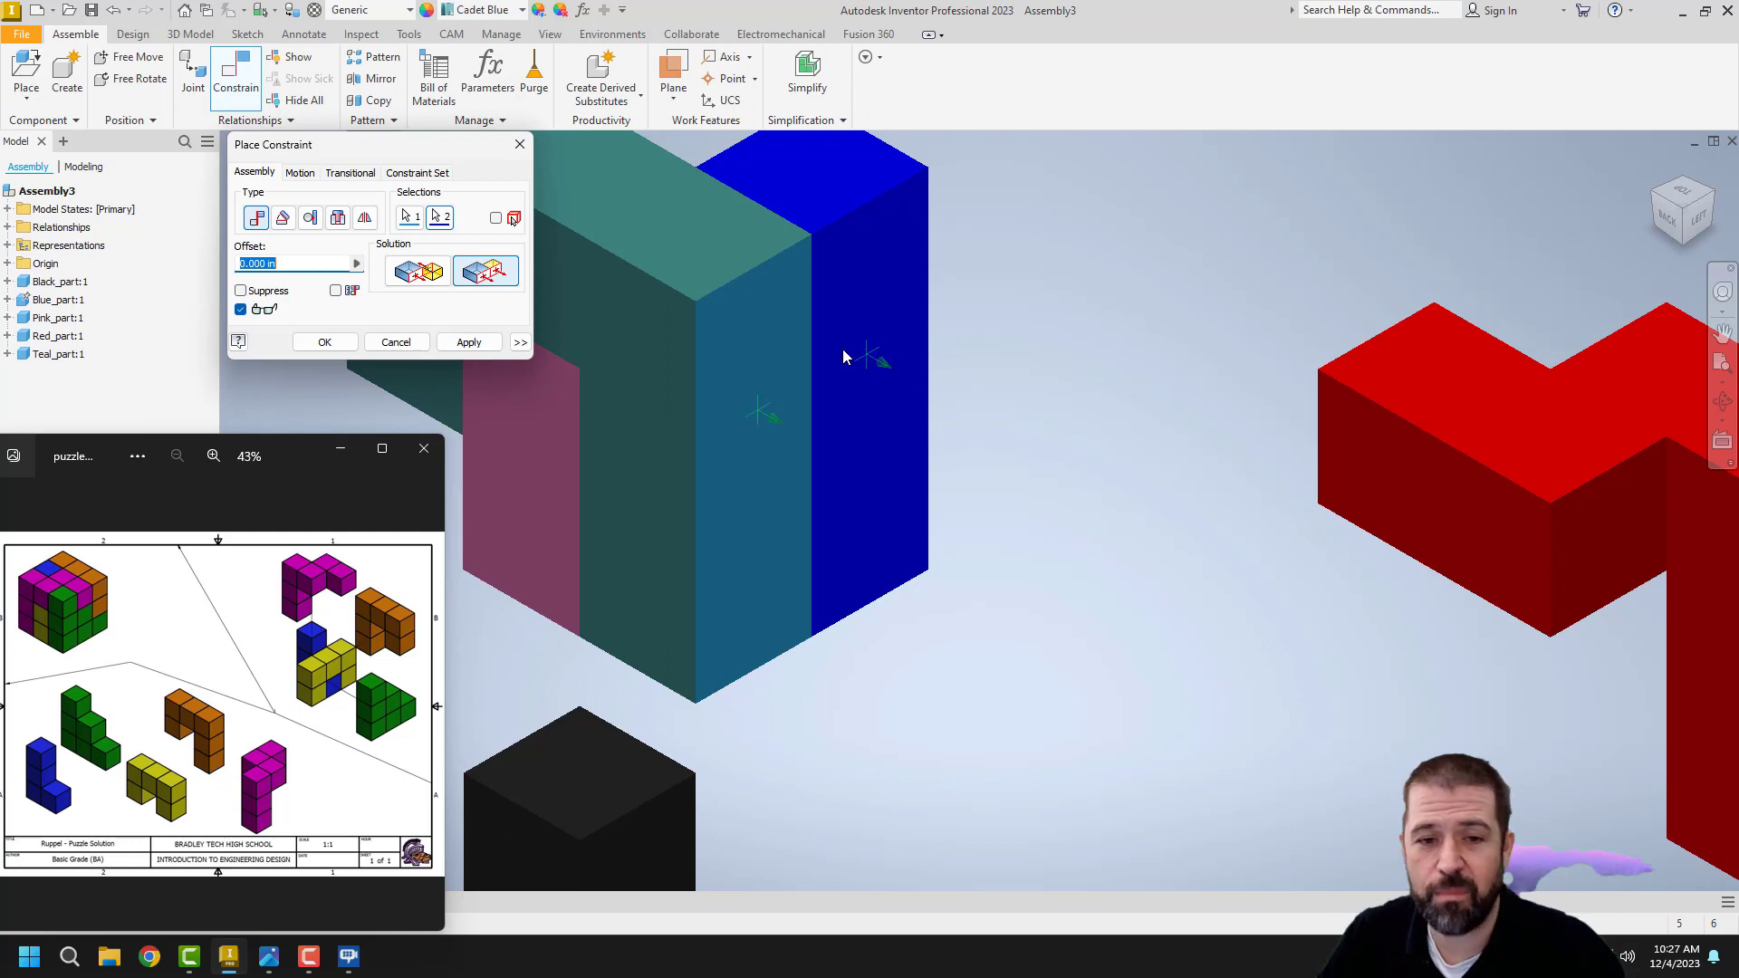
left_click(489, 349)
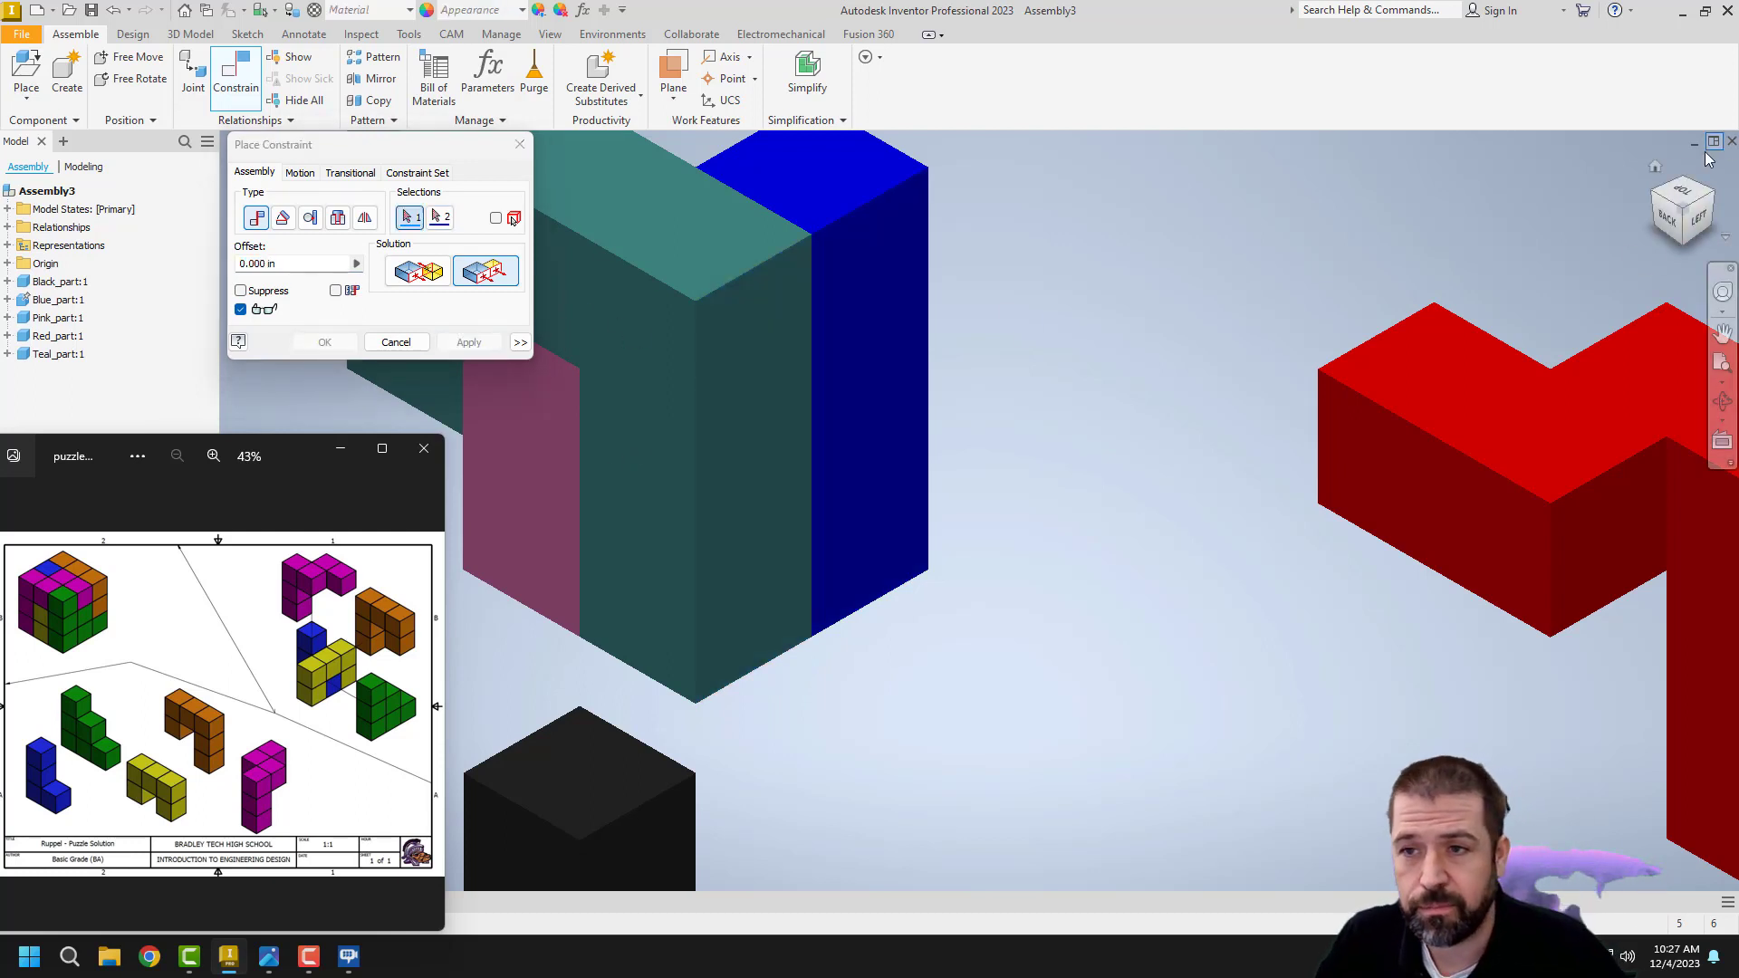
Step: Apply a Mate constraint with 0.000 in offset between the pink part's top face and the underside of the red part's upper arm
left_click(1654, 161)
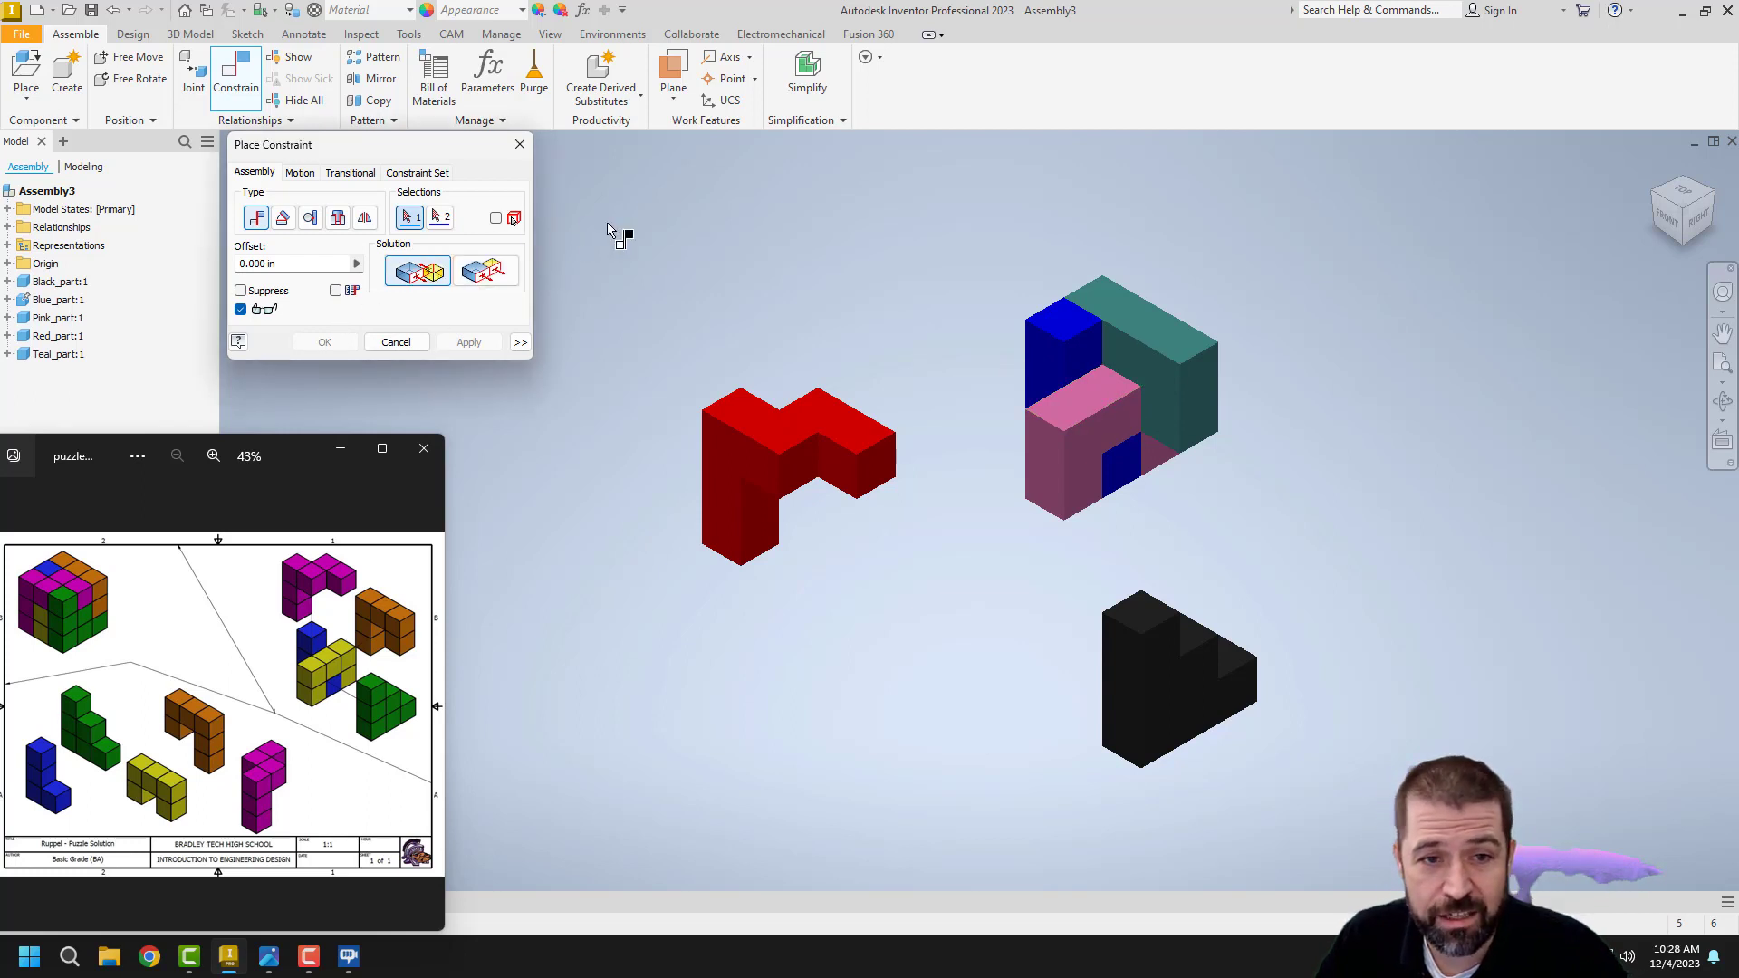
left_click(1071, 402)
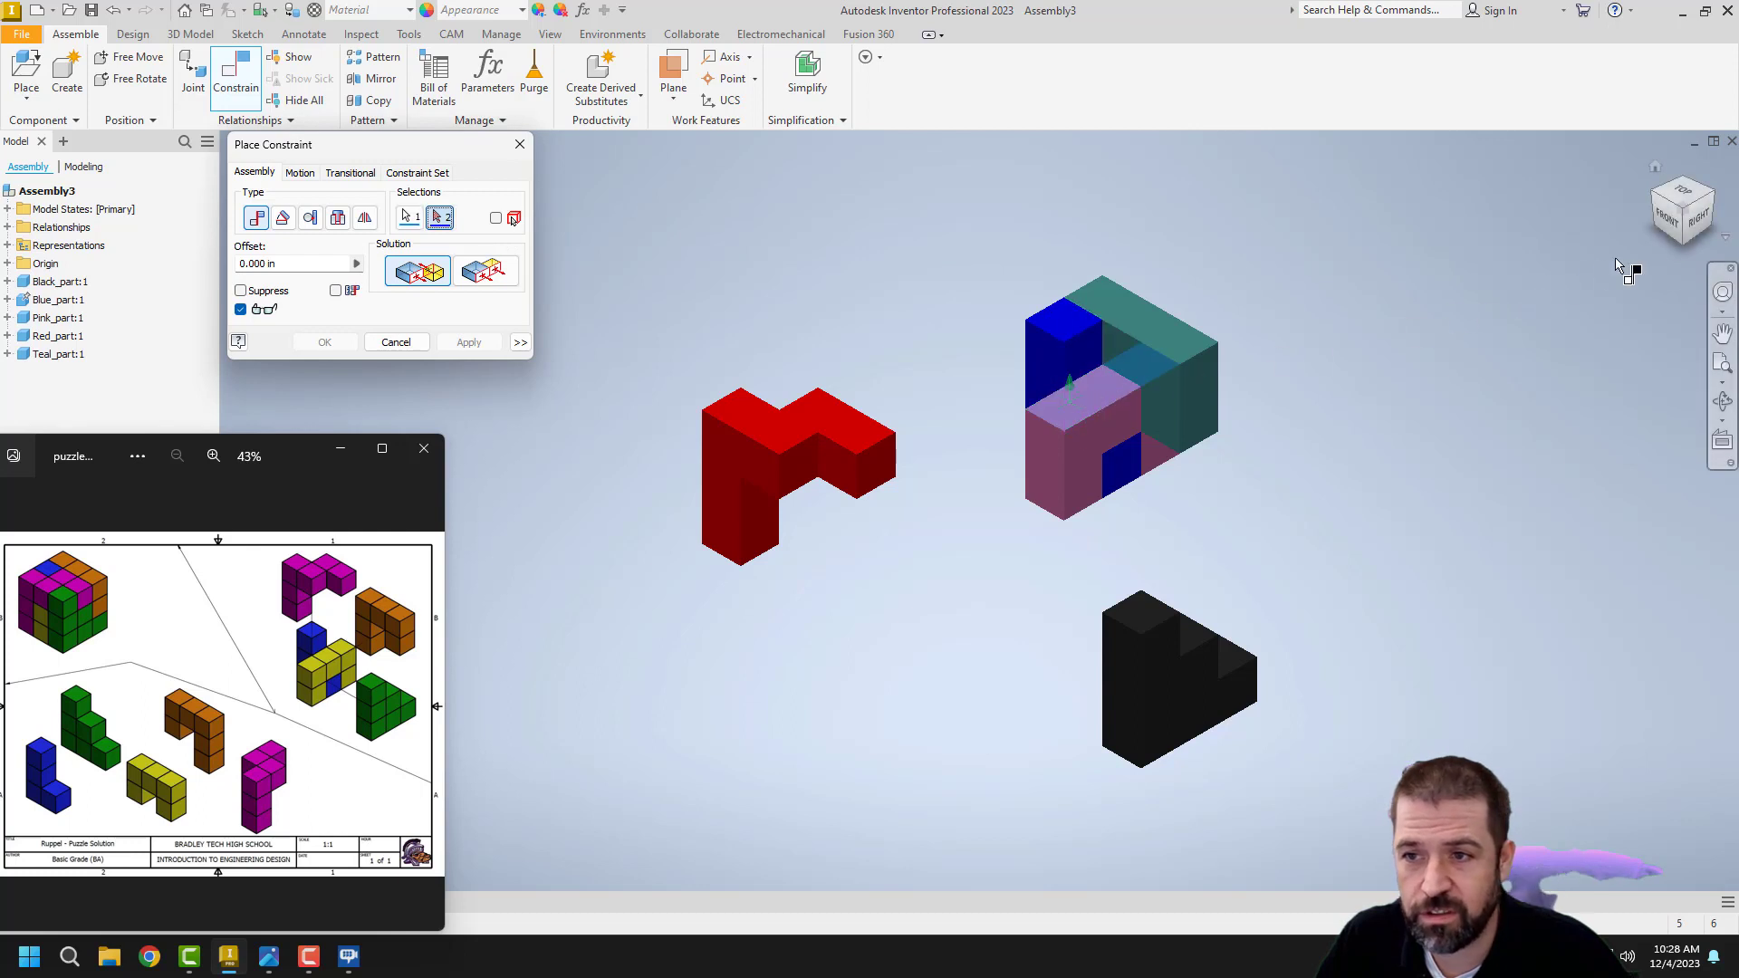
left_click(1681, 243)
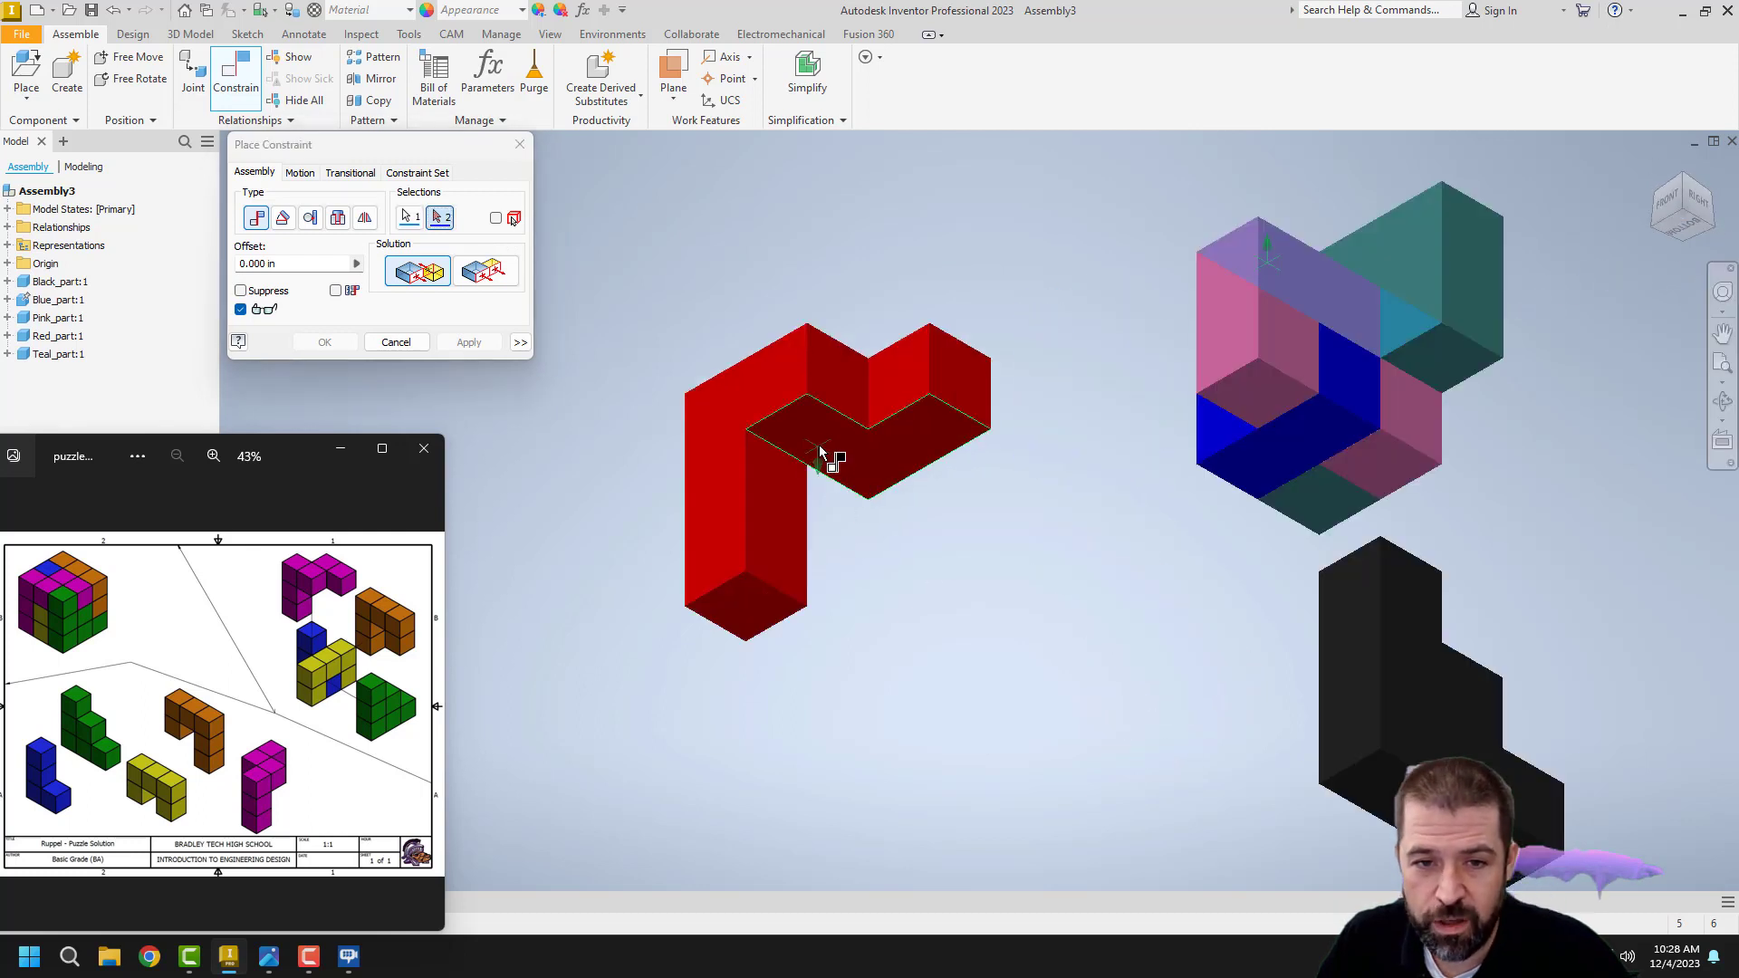
left_click(823, 435)
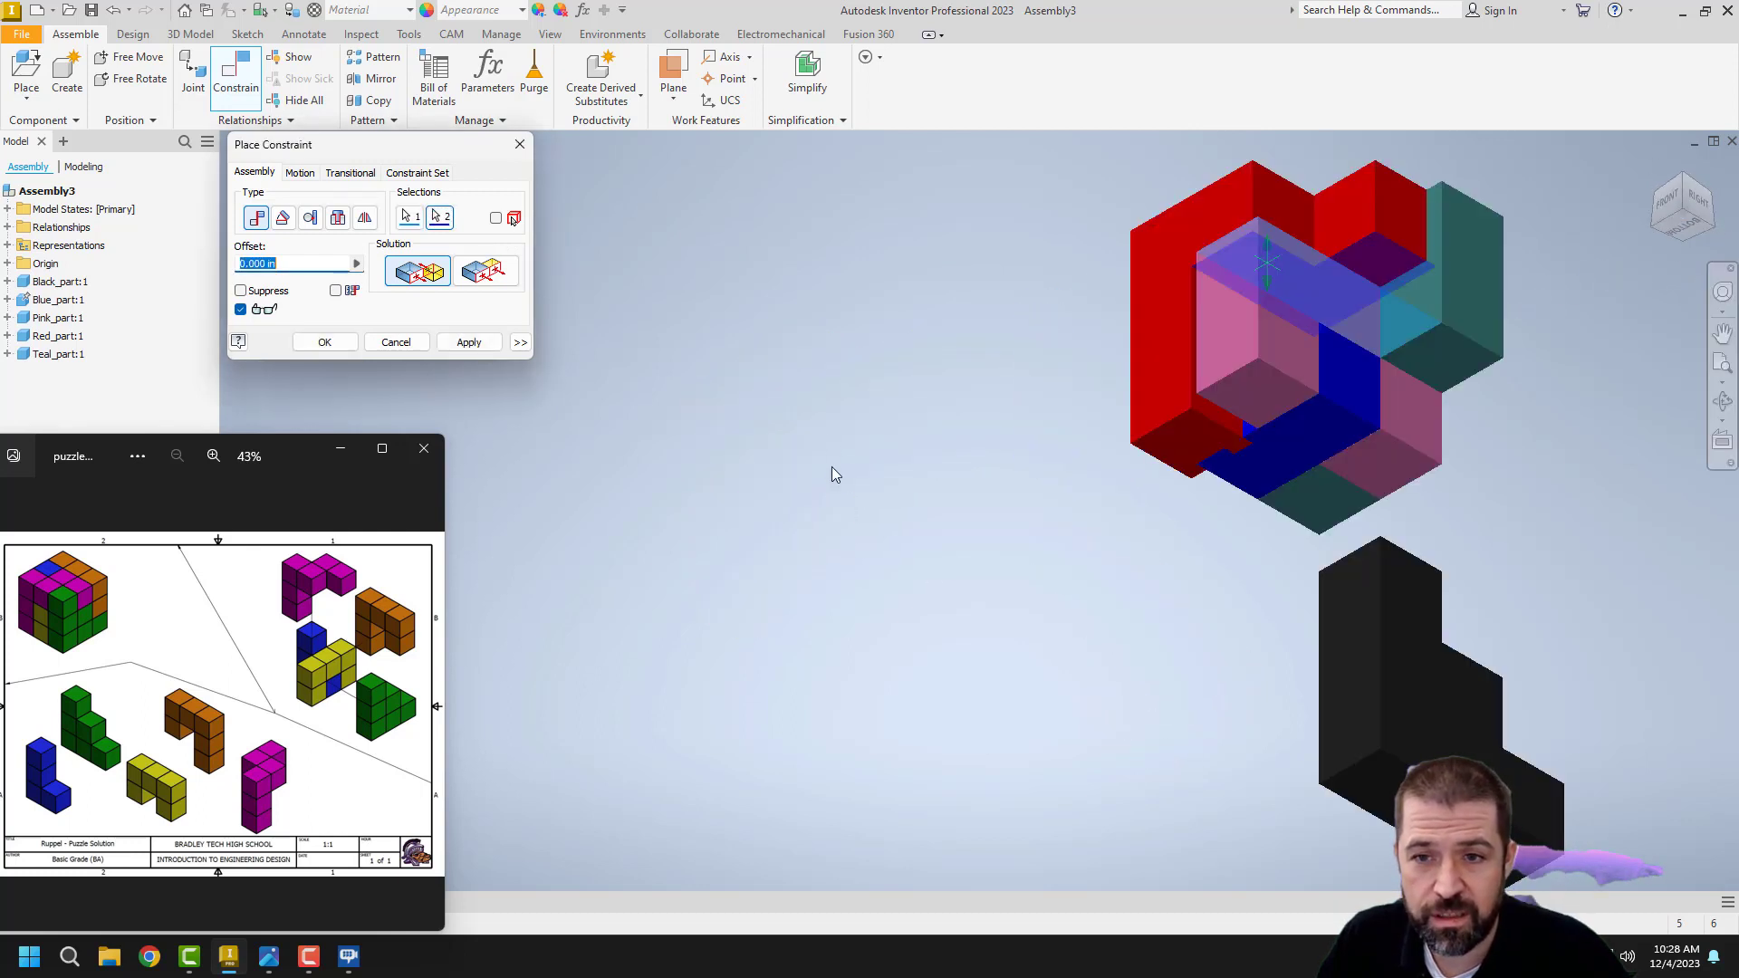
left_click(467, 341)
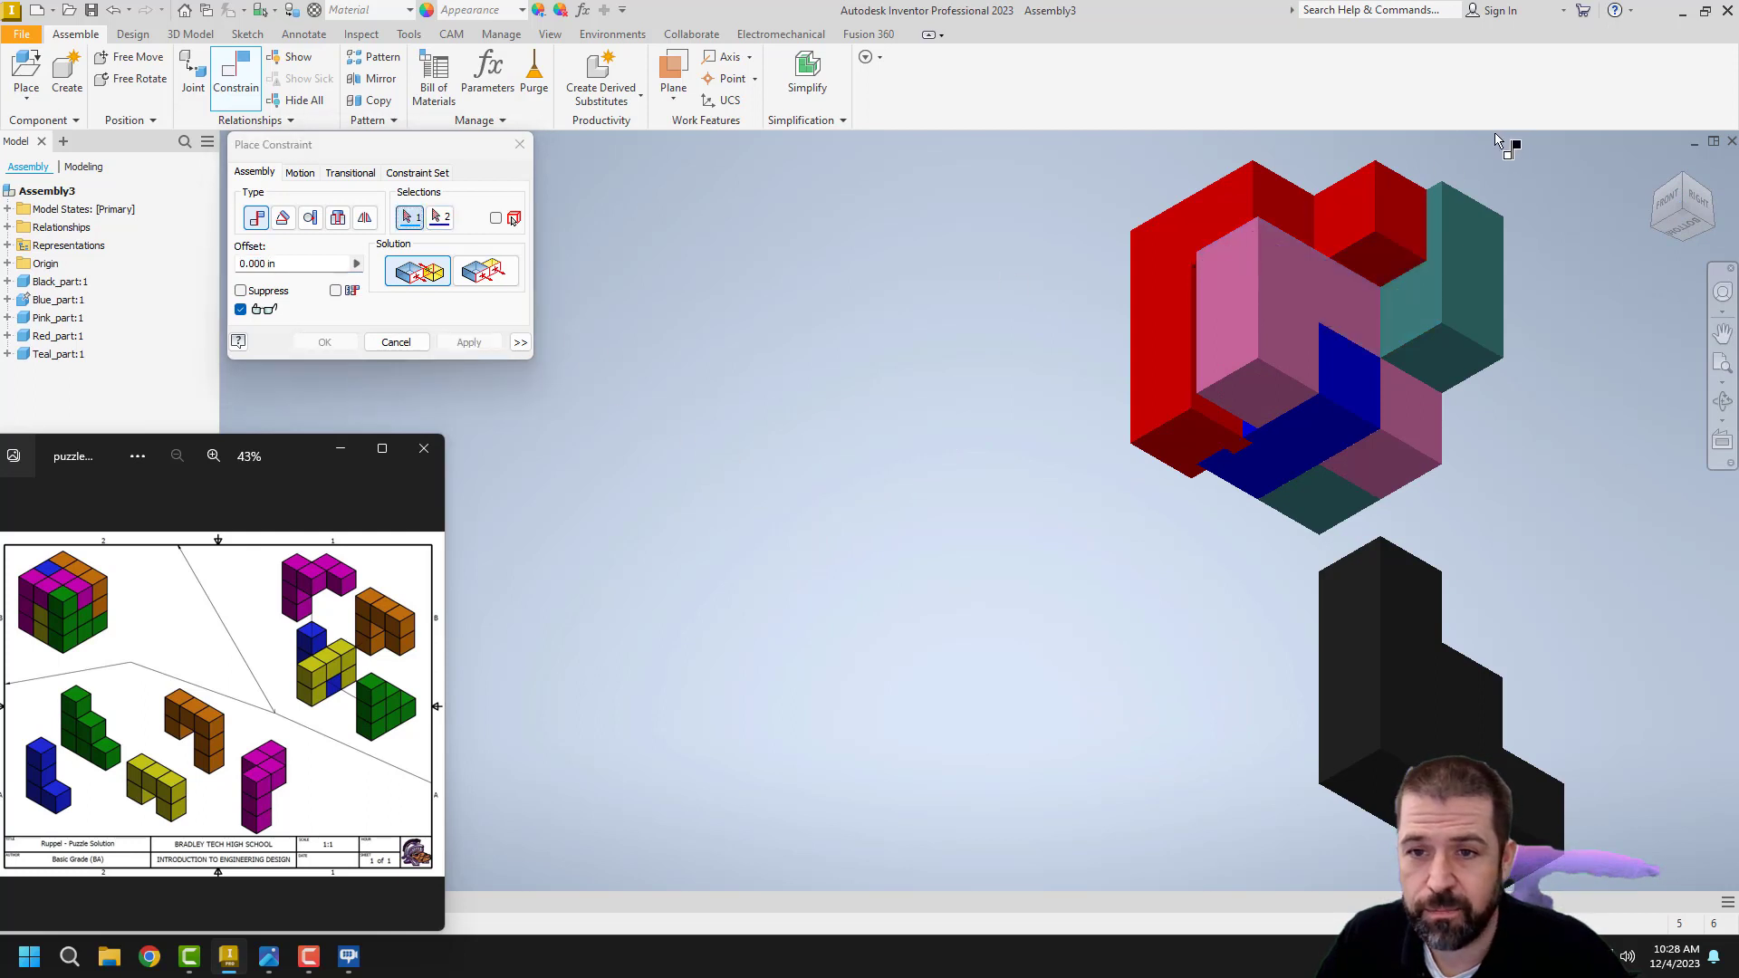
Step: Apply a Flush constraint with 0.000 in offset between the pink part's large outer face and the red part's recessed inner-corner face
left_click(1654, 171)
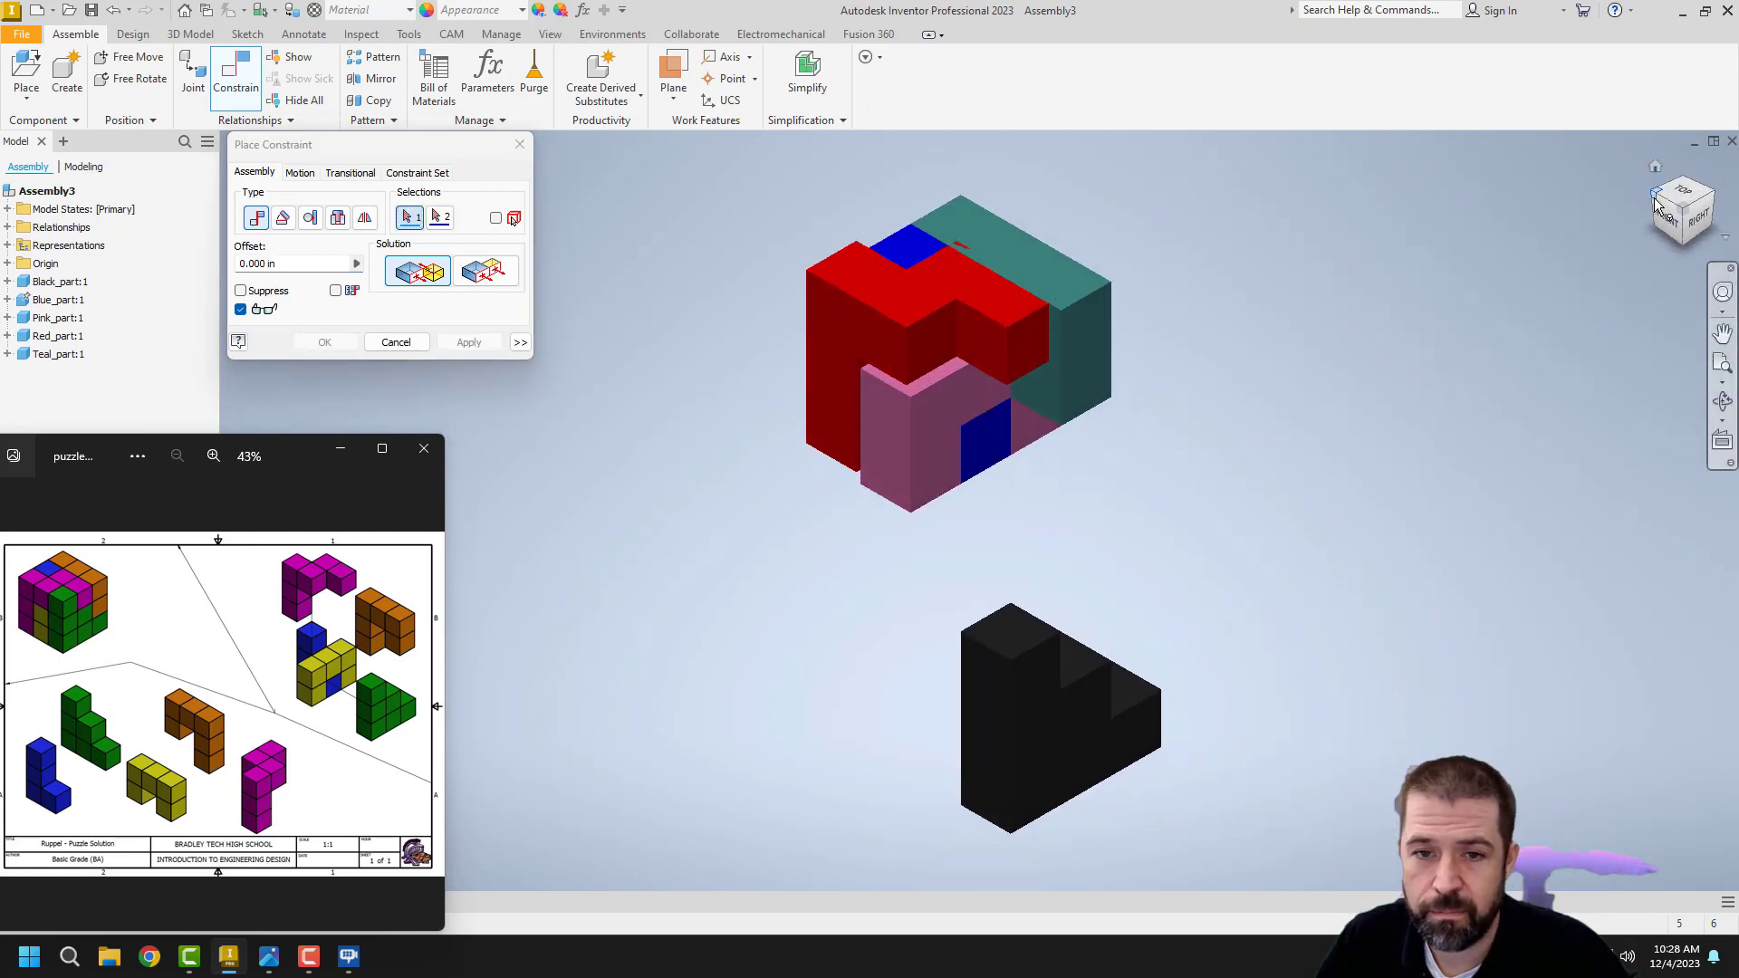
left_click(480, 273)
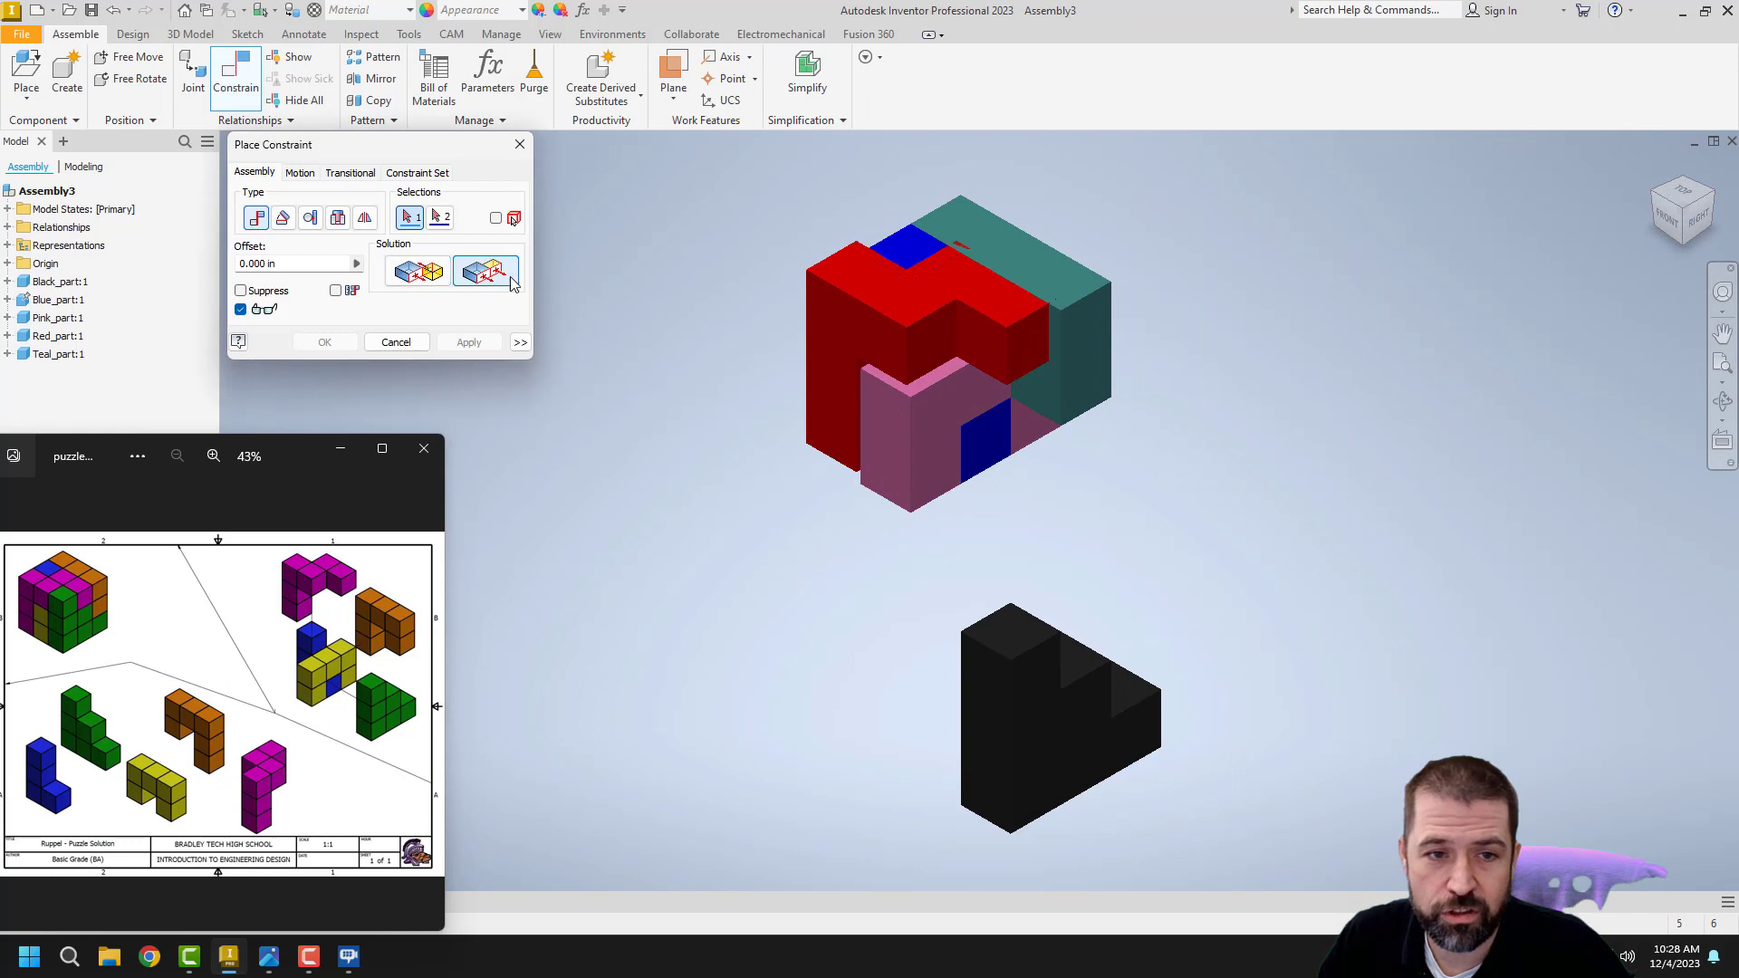
left_click(945, 409)
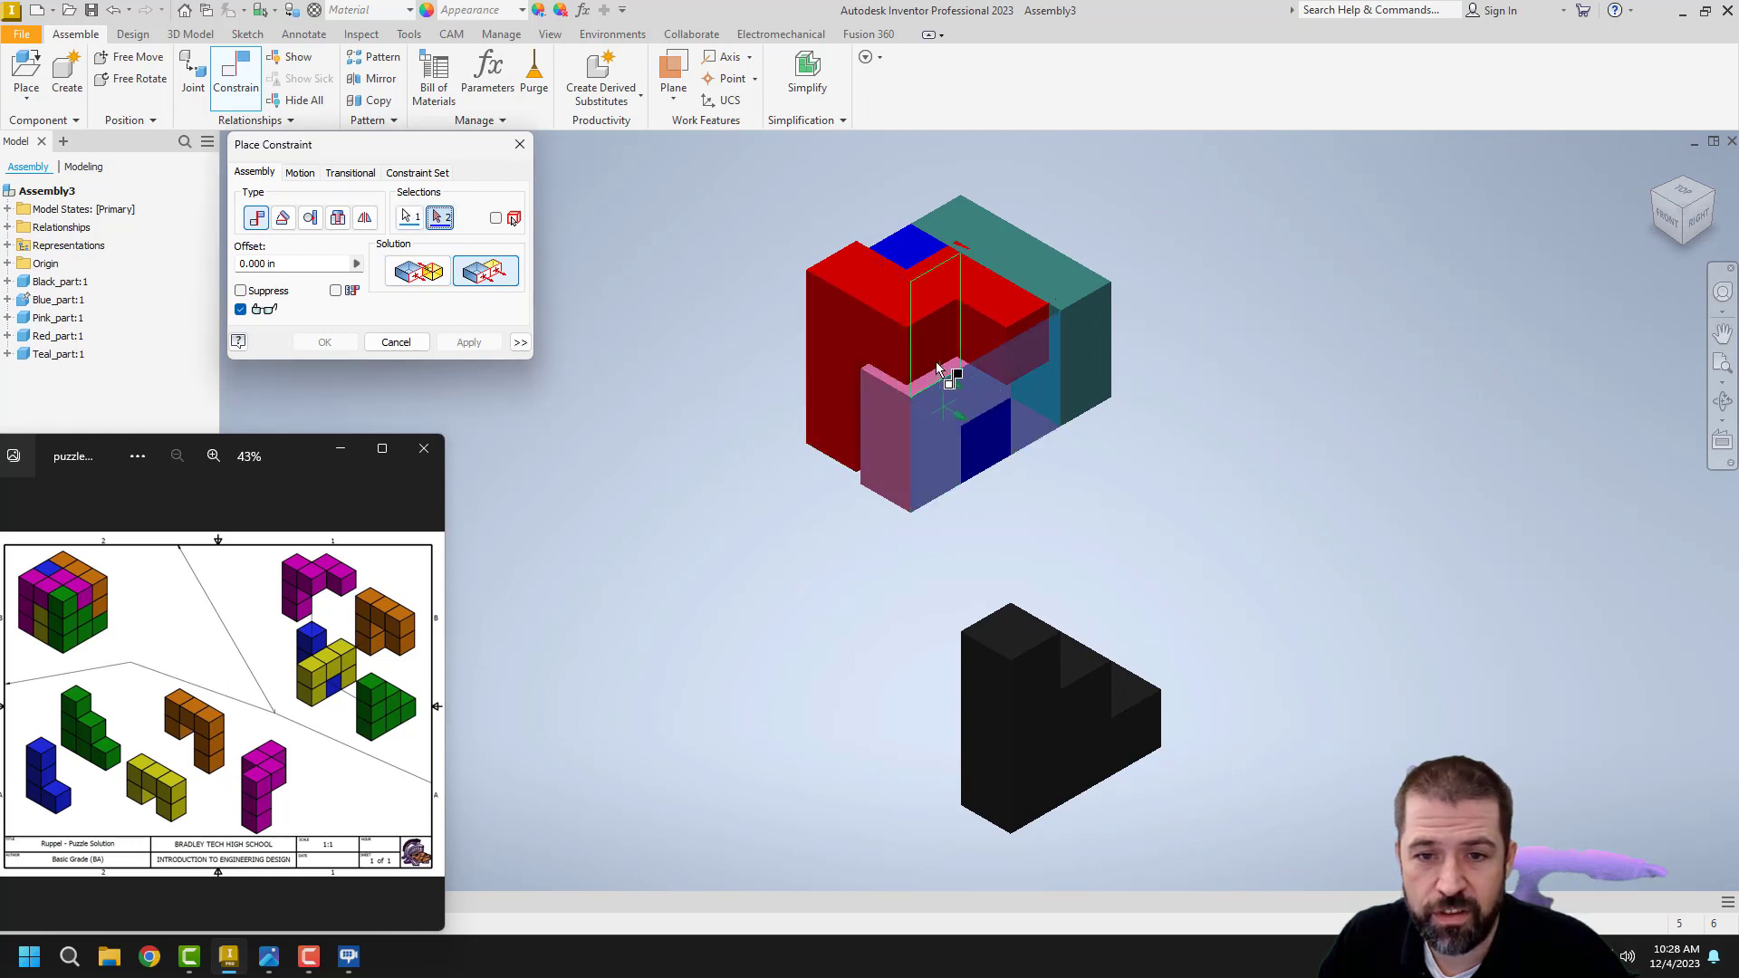
left_click(927, 335)
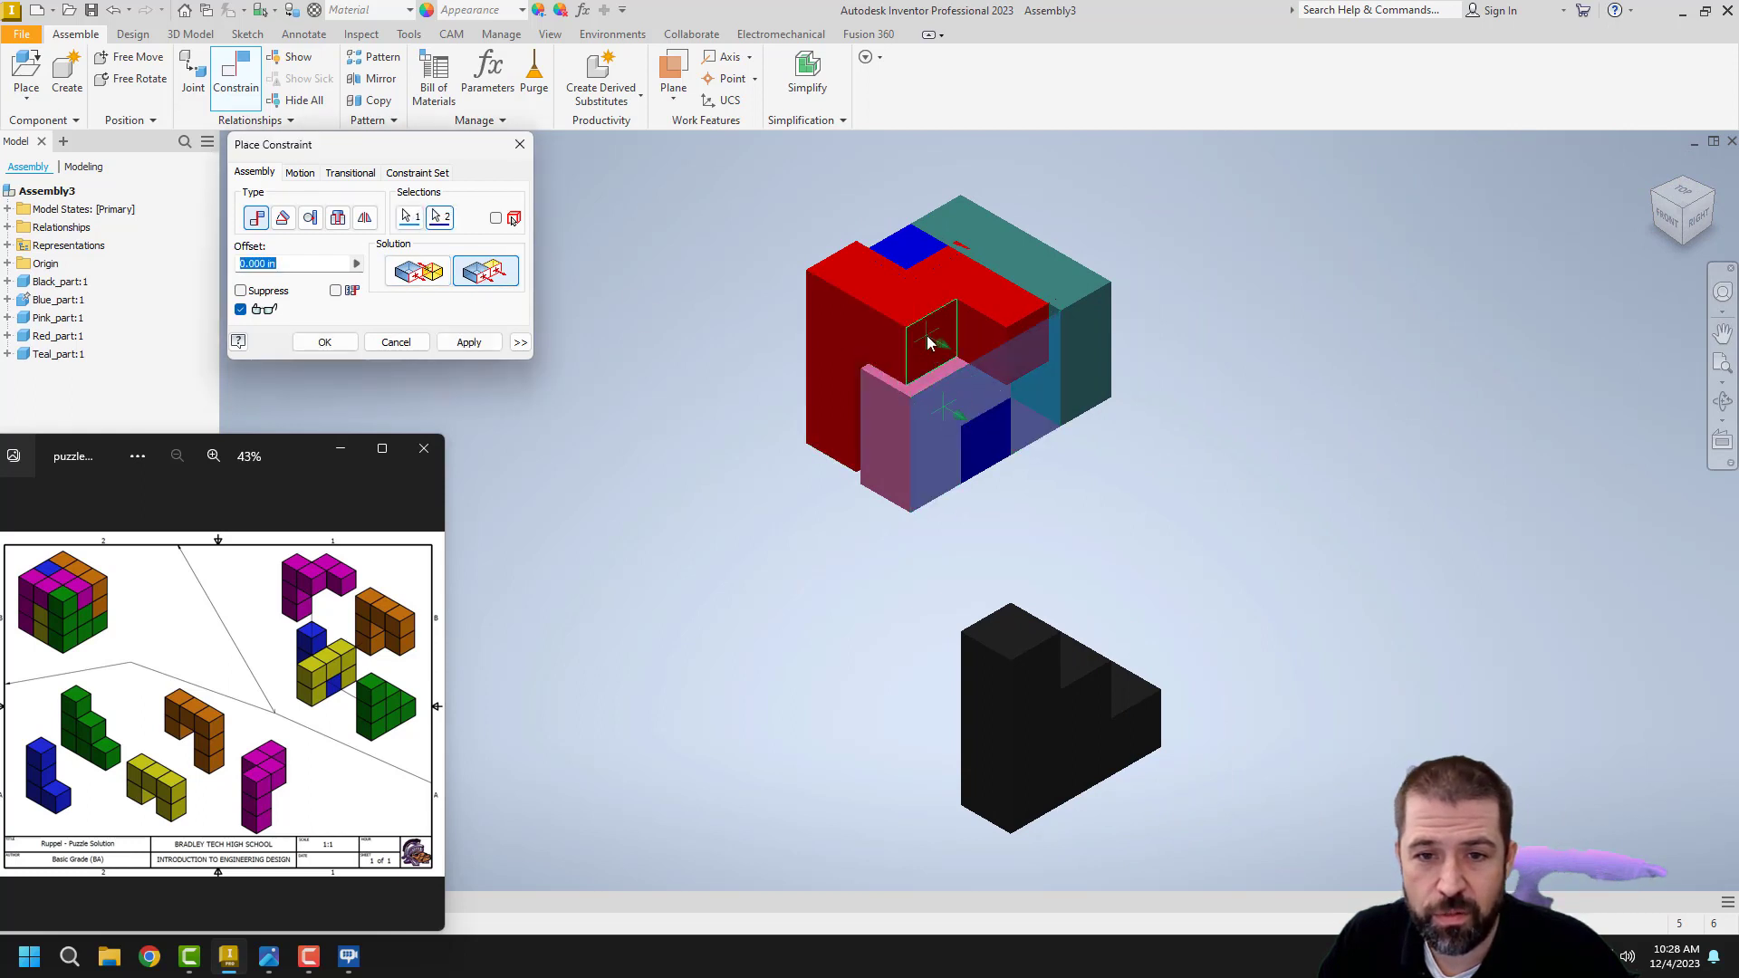
left_click(470, 344)
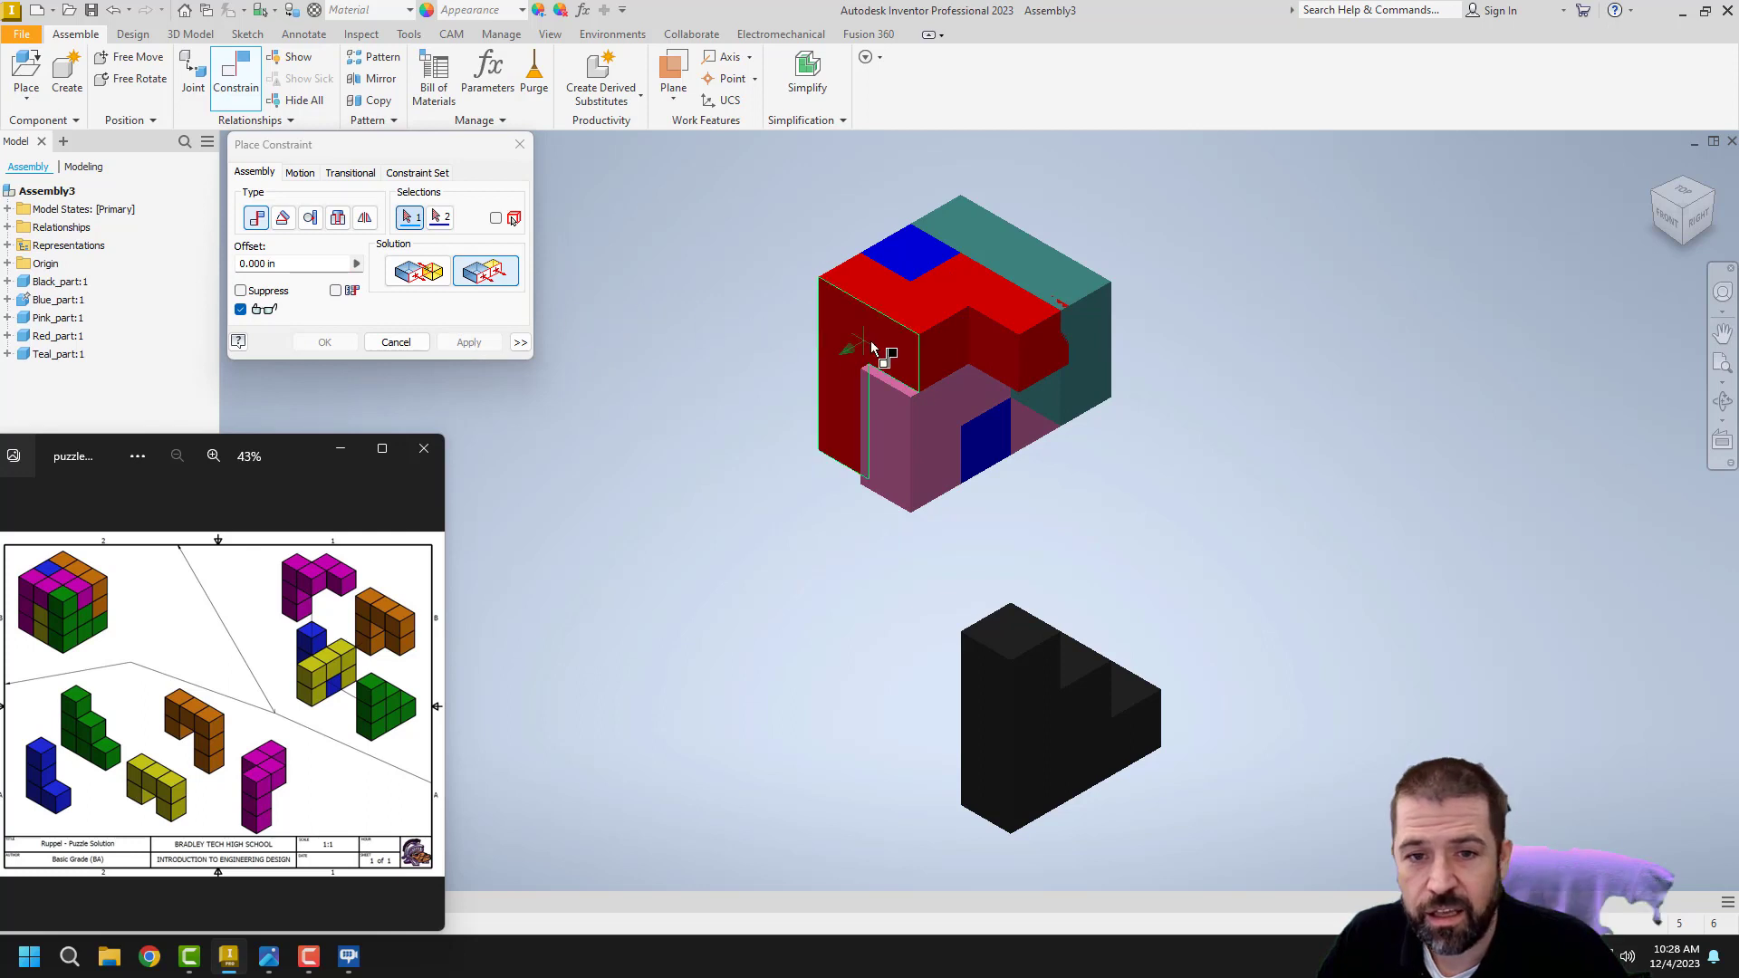
Step: Apply a Flush constraint with 0.000 in offset between the red part's large outer face and the pink part's narrow end face
scroll(872, 349, "up", 5)
left_click(933, 331)
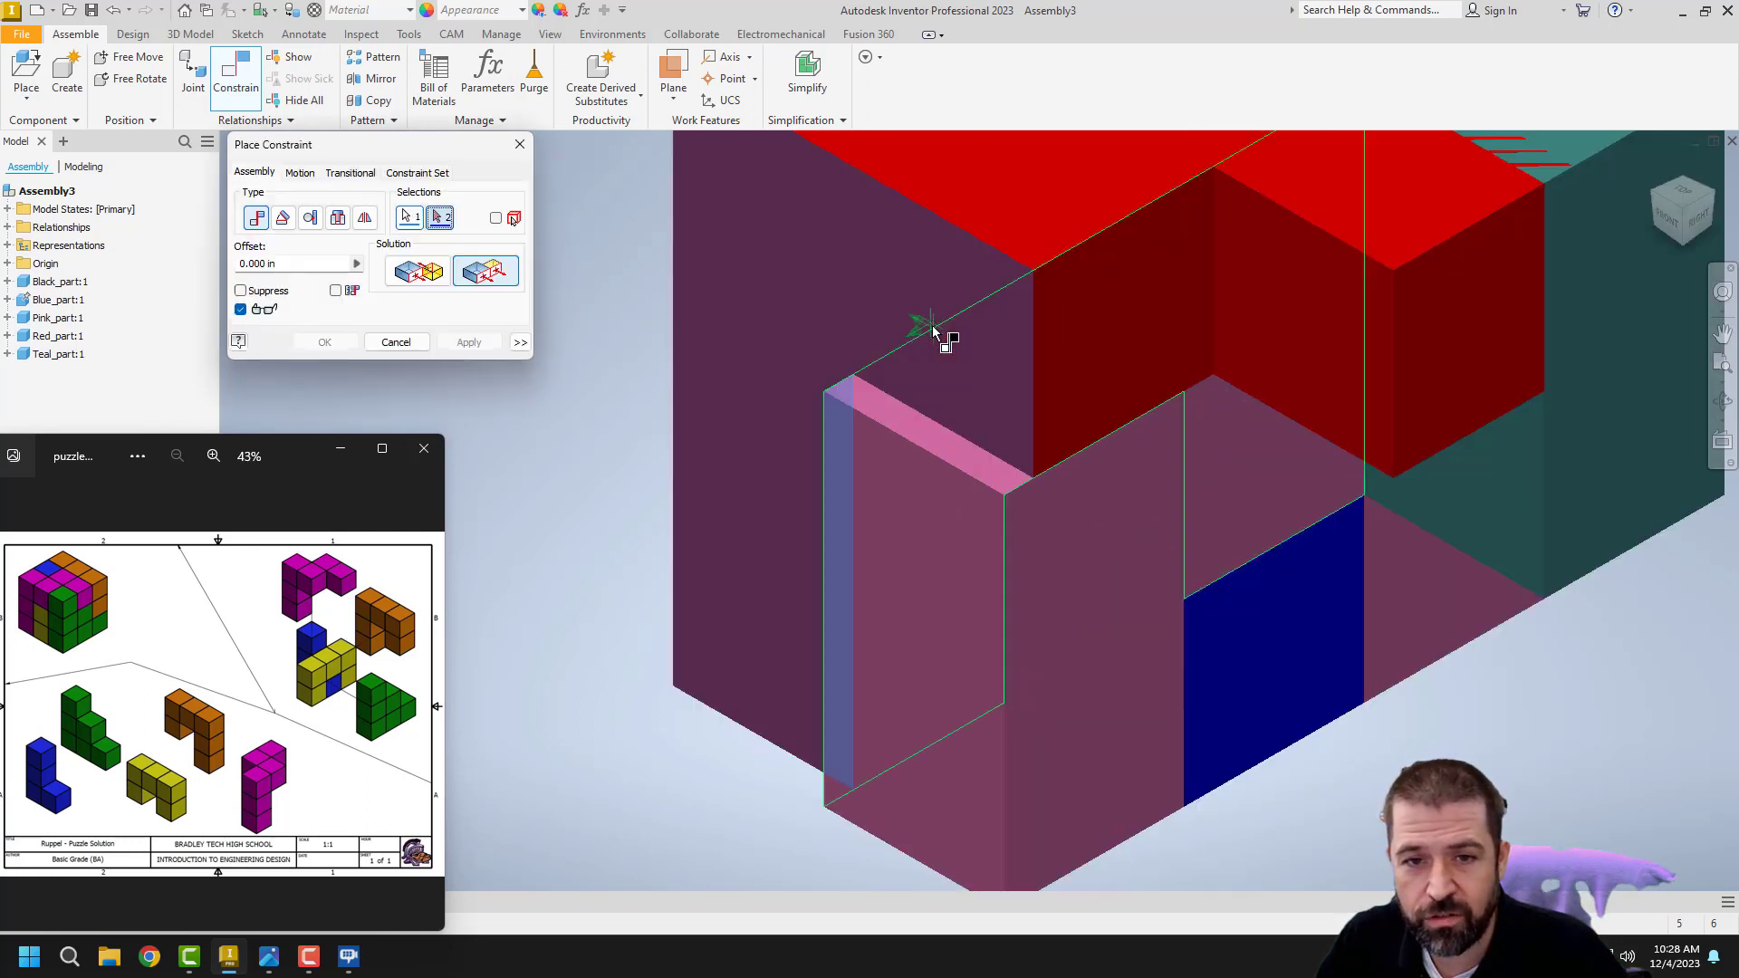
left_click(915, 513)
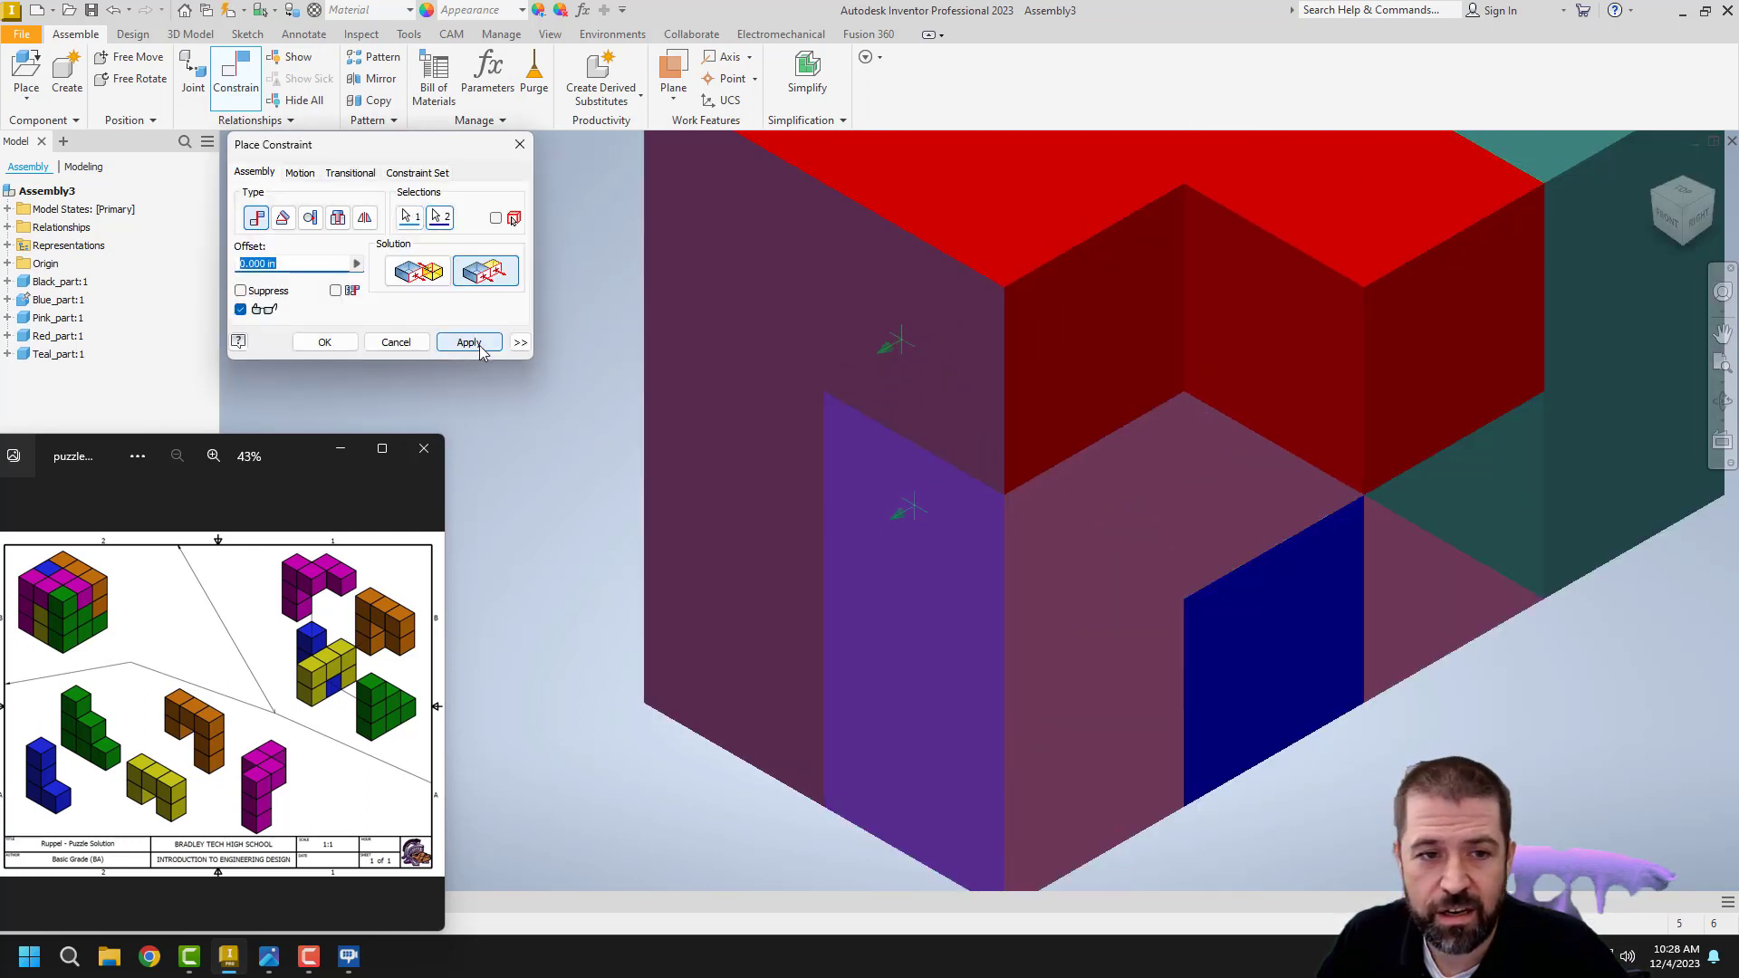
left_click(480, 348)
scroll(1067, 497, "down", 5)
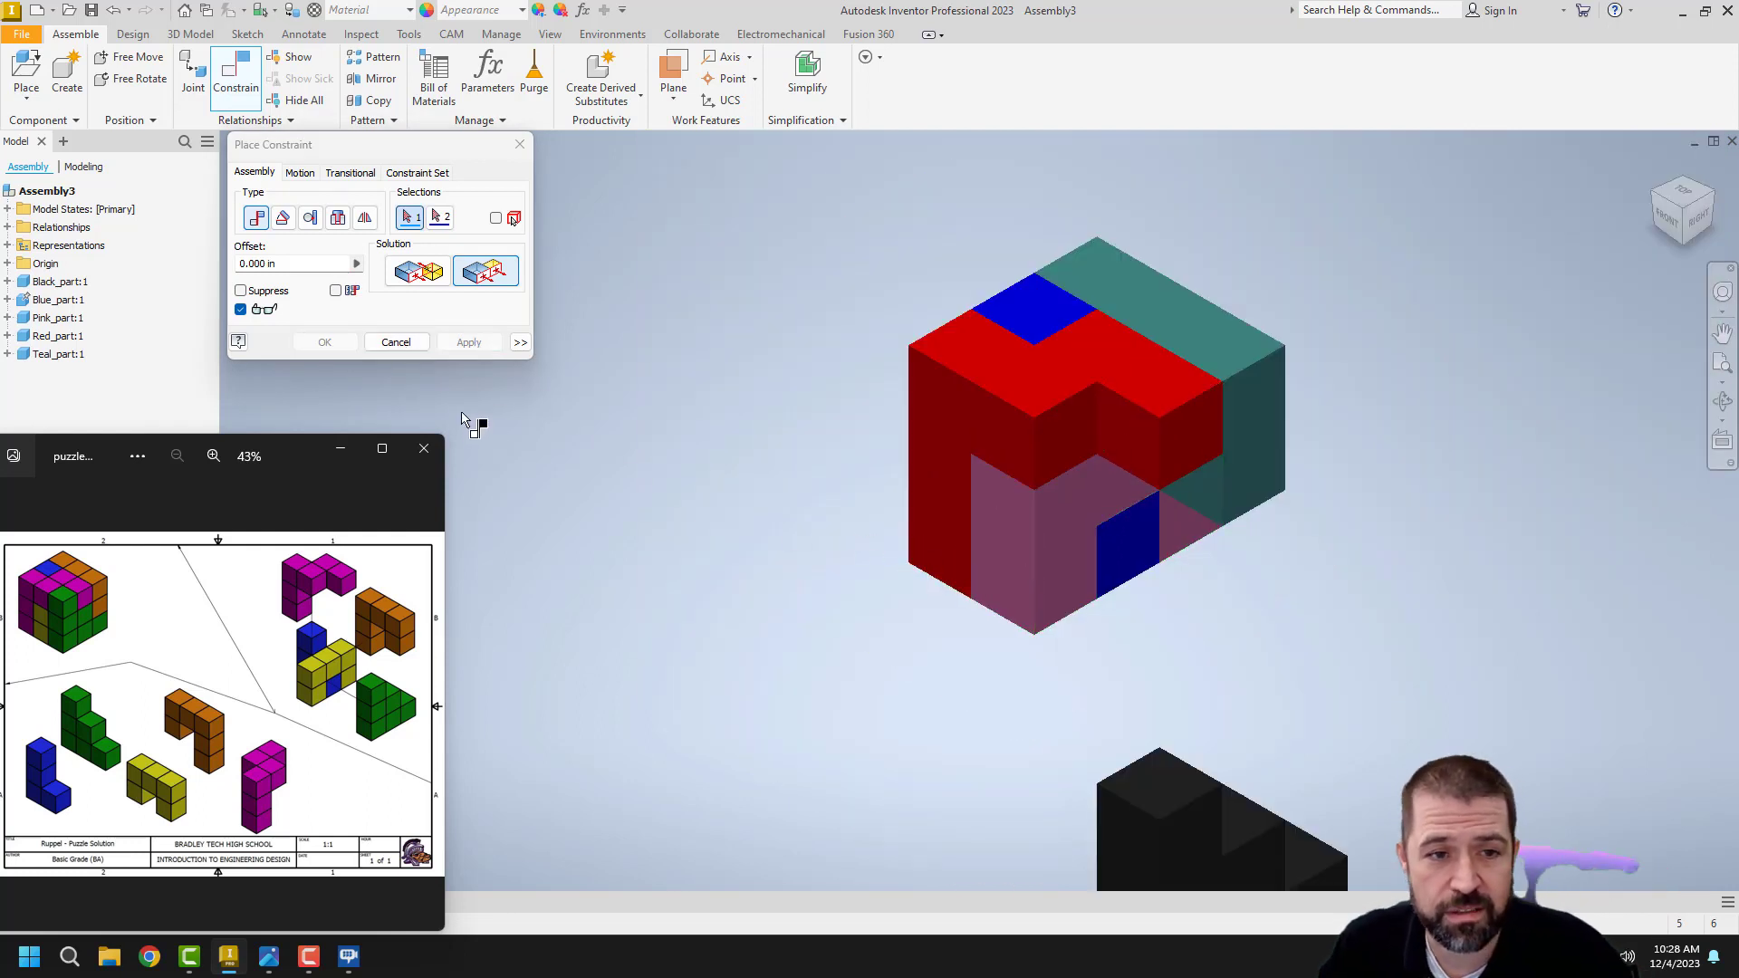
Step: Apply a Mate constraint with 0.000 in offset between the pink part's large outer face and the black part's stair-shaped back face
middle_click_drag(769, 451, 692, 300)
scroll(766, 418, "up", 3)
scroll(854, 440, "down", 5)
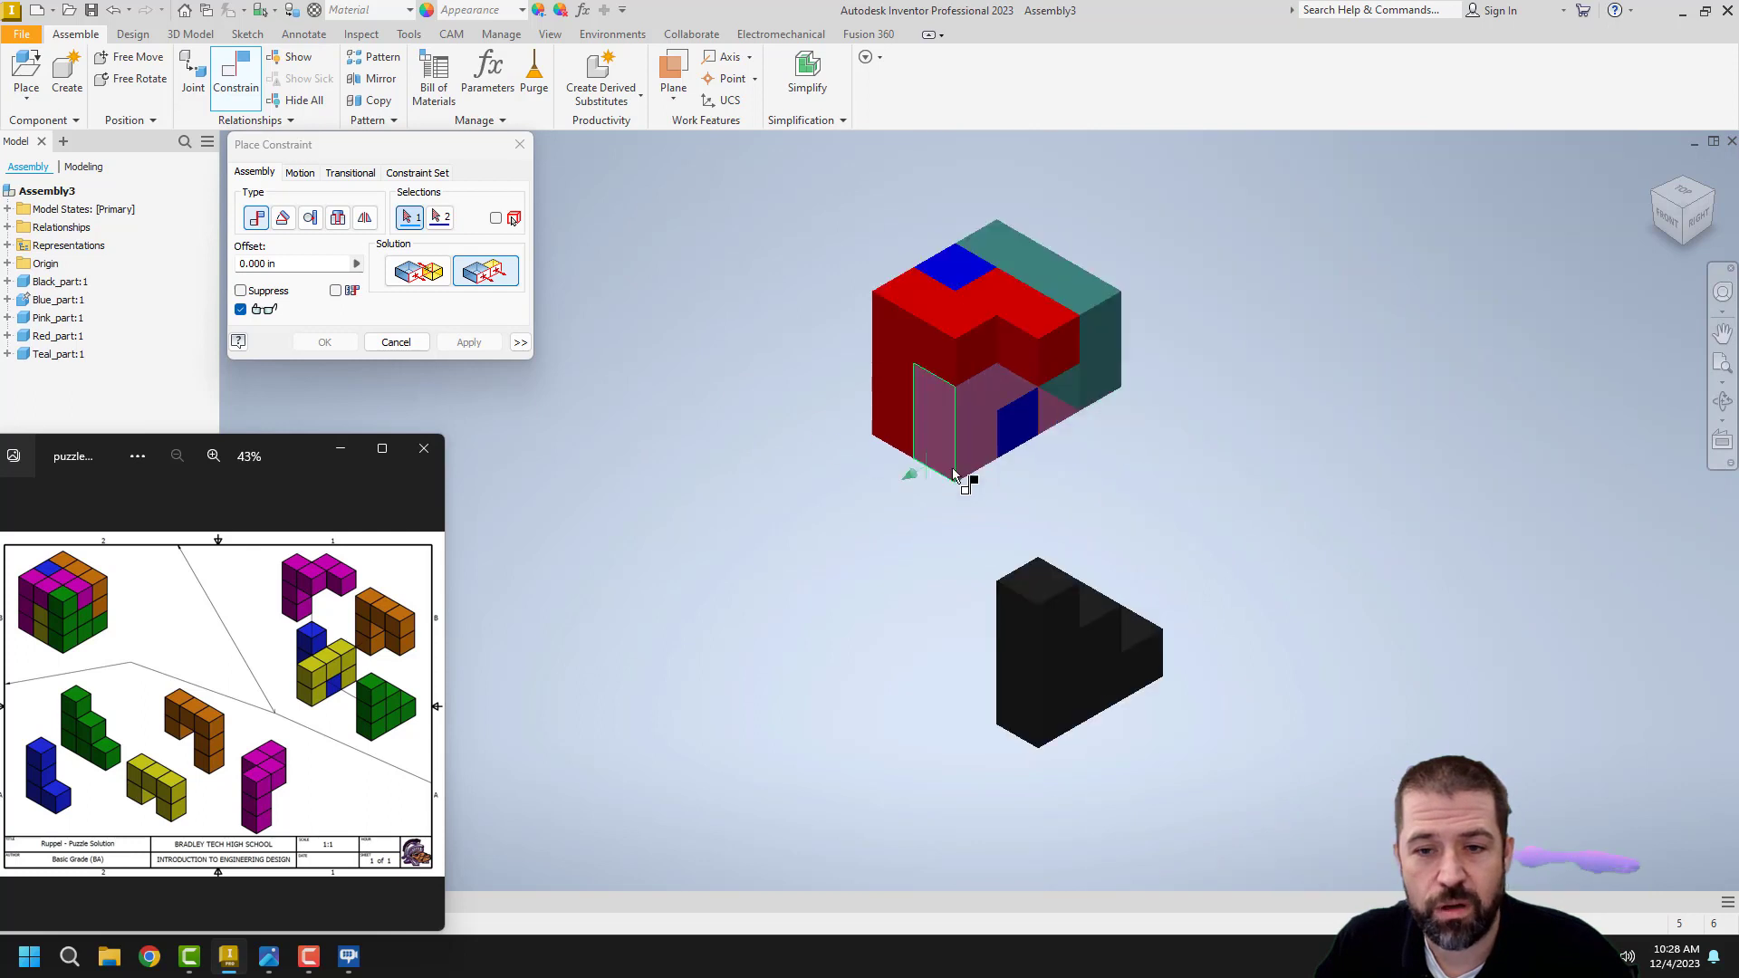
middle_click_drag(953, 469, 867, 551)
left_click(419, 274)
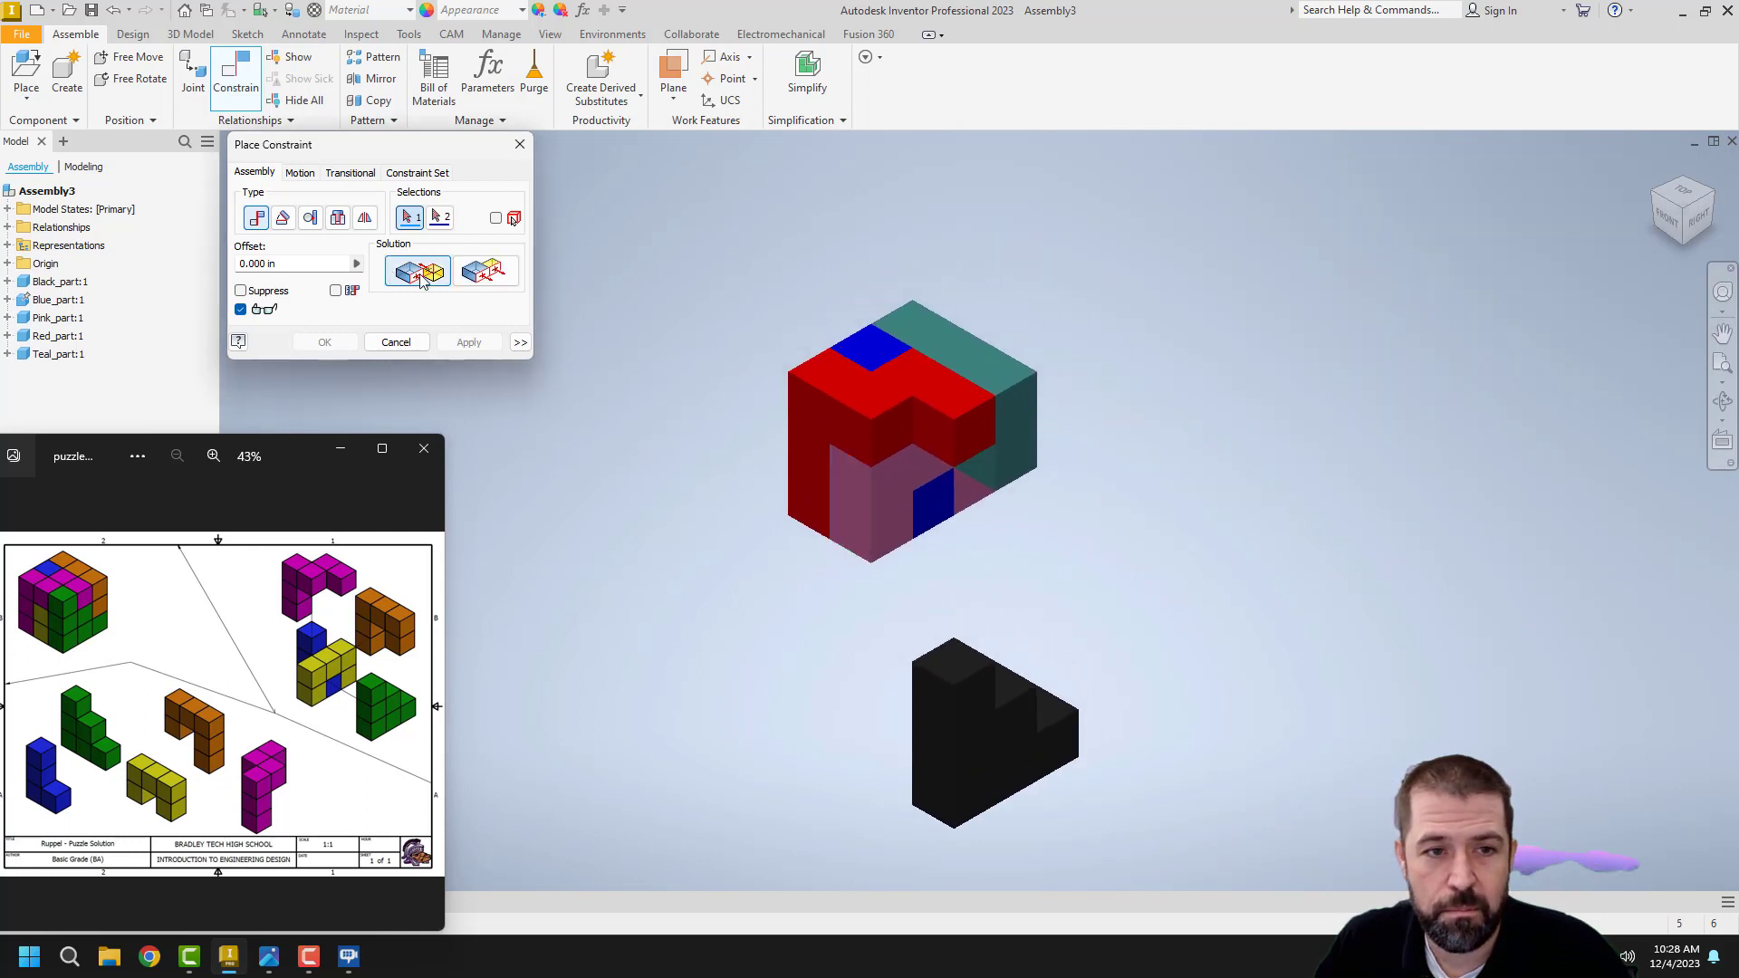
left_click(899, 473)
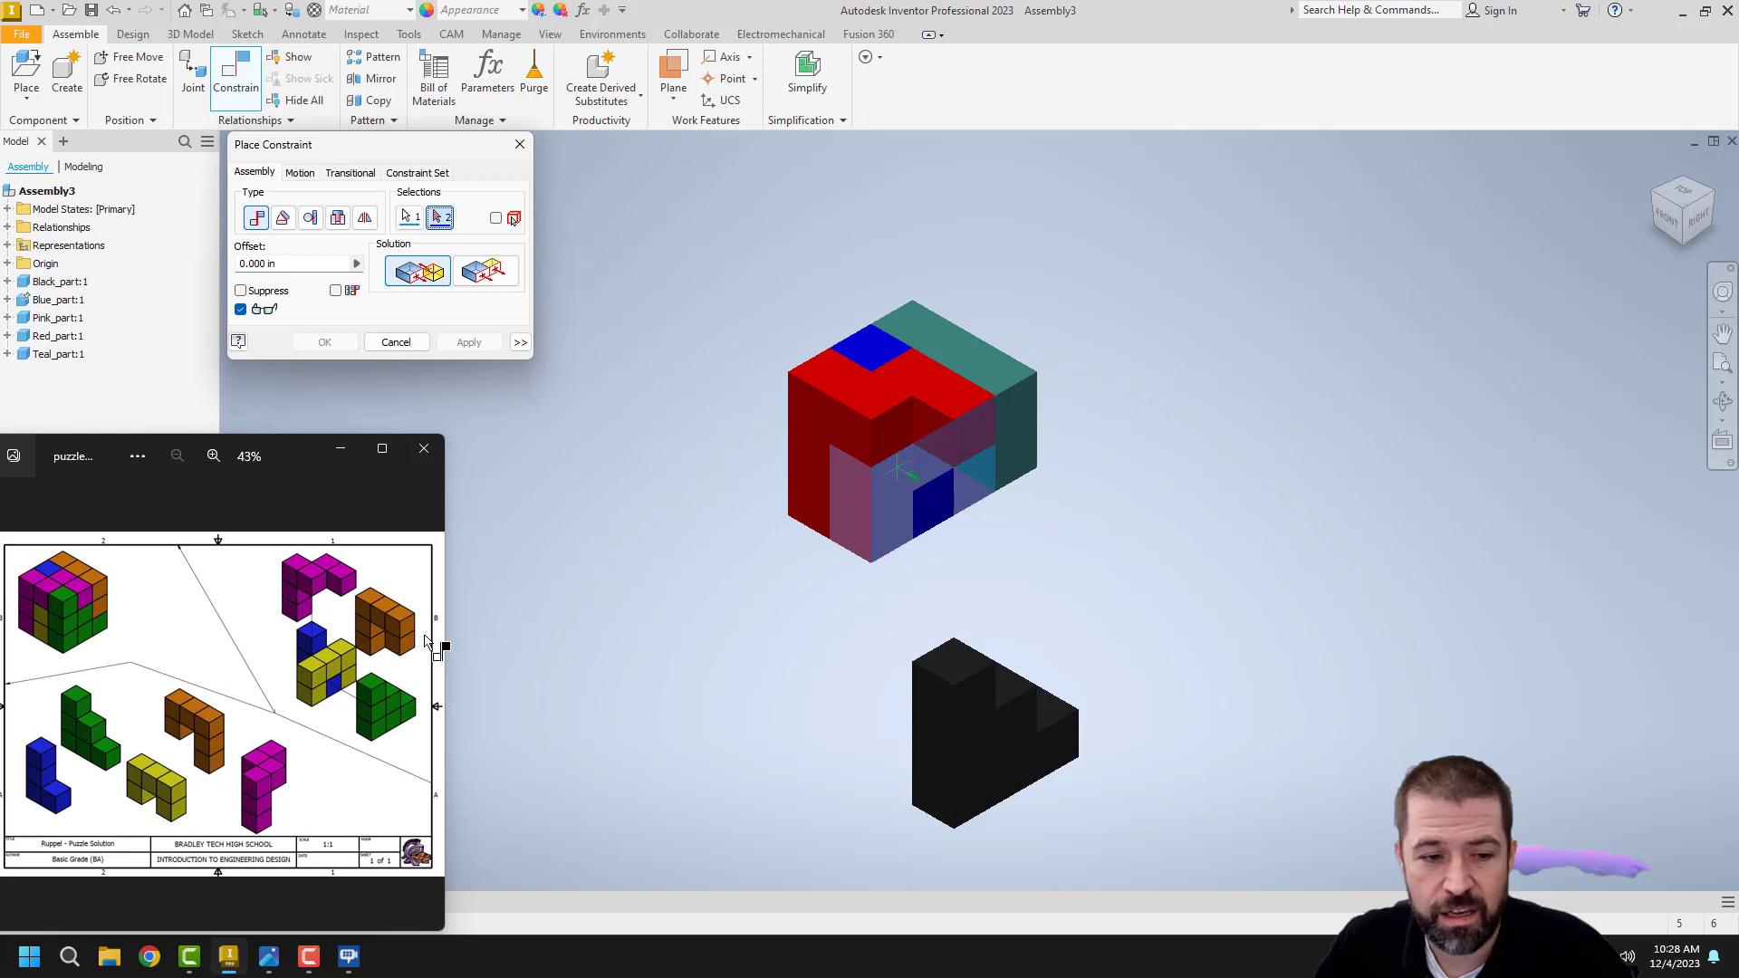
left_click(1649, 194)
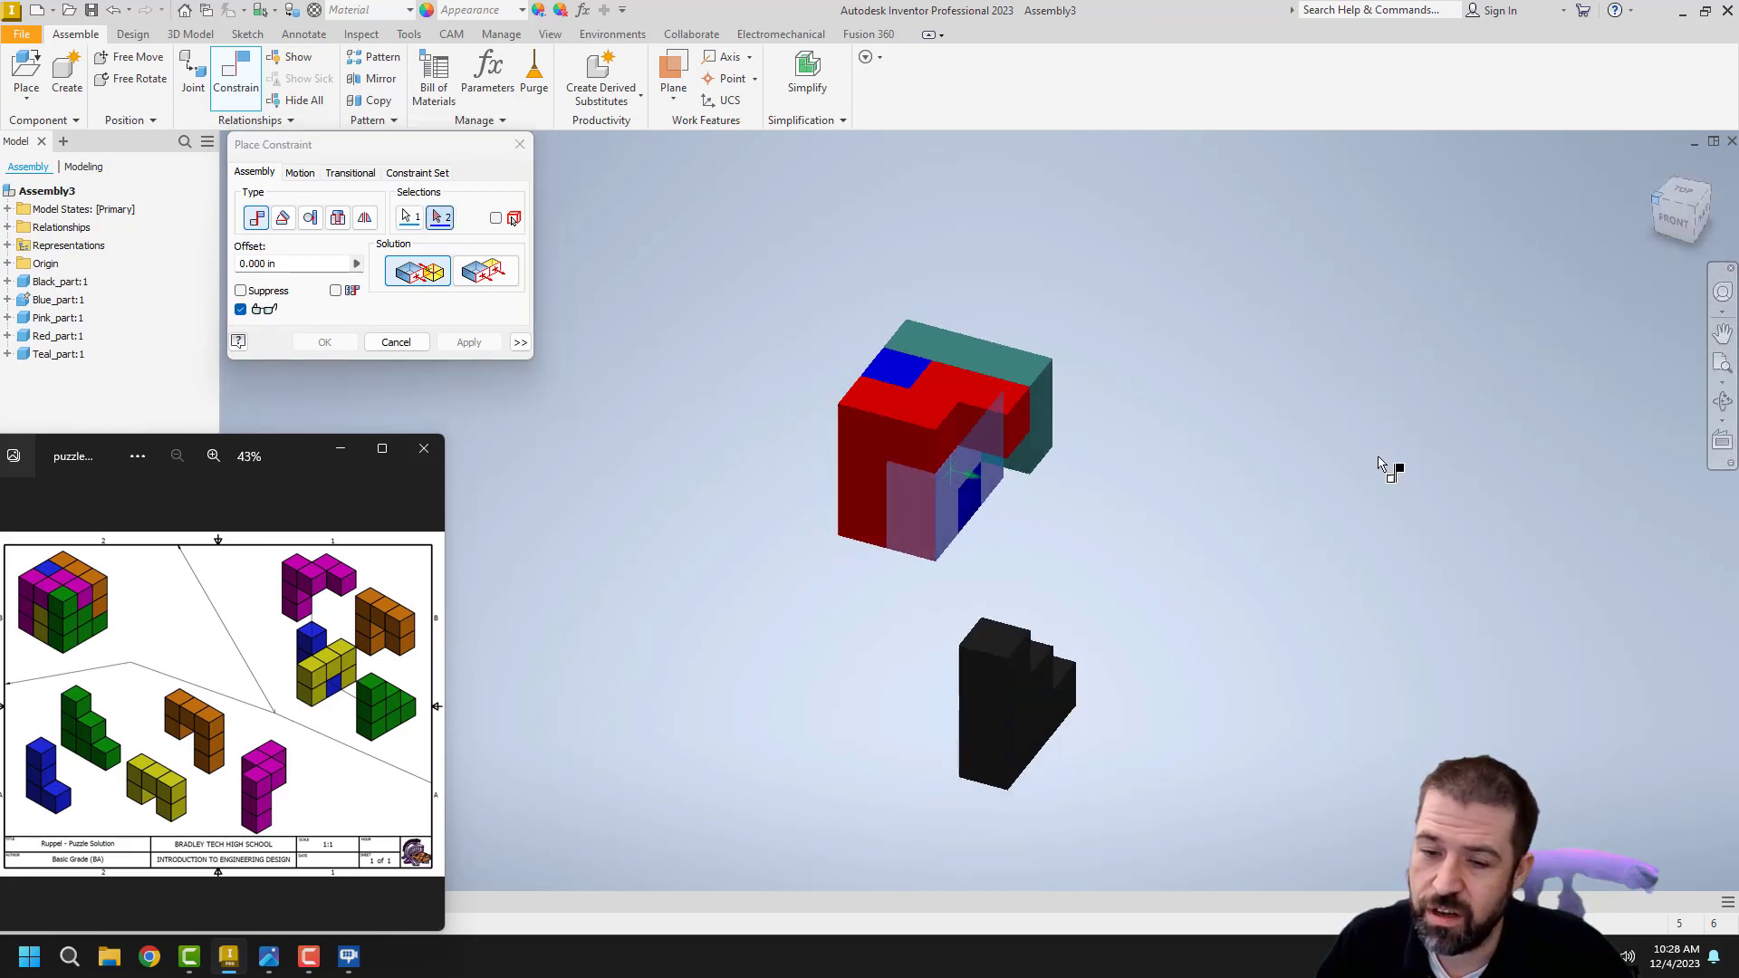
left_click(999, 625)
left_click(469, 342)
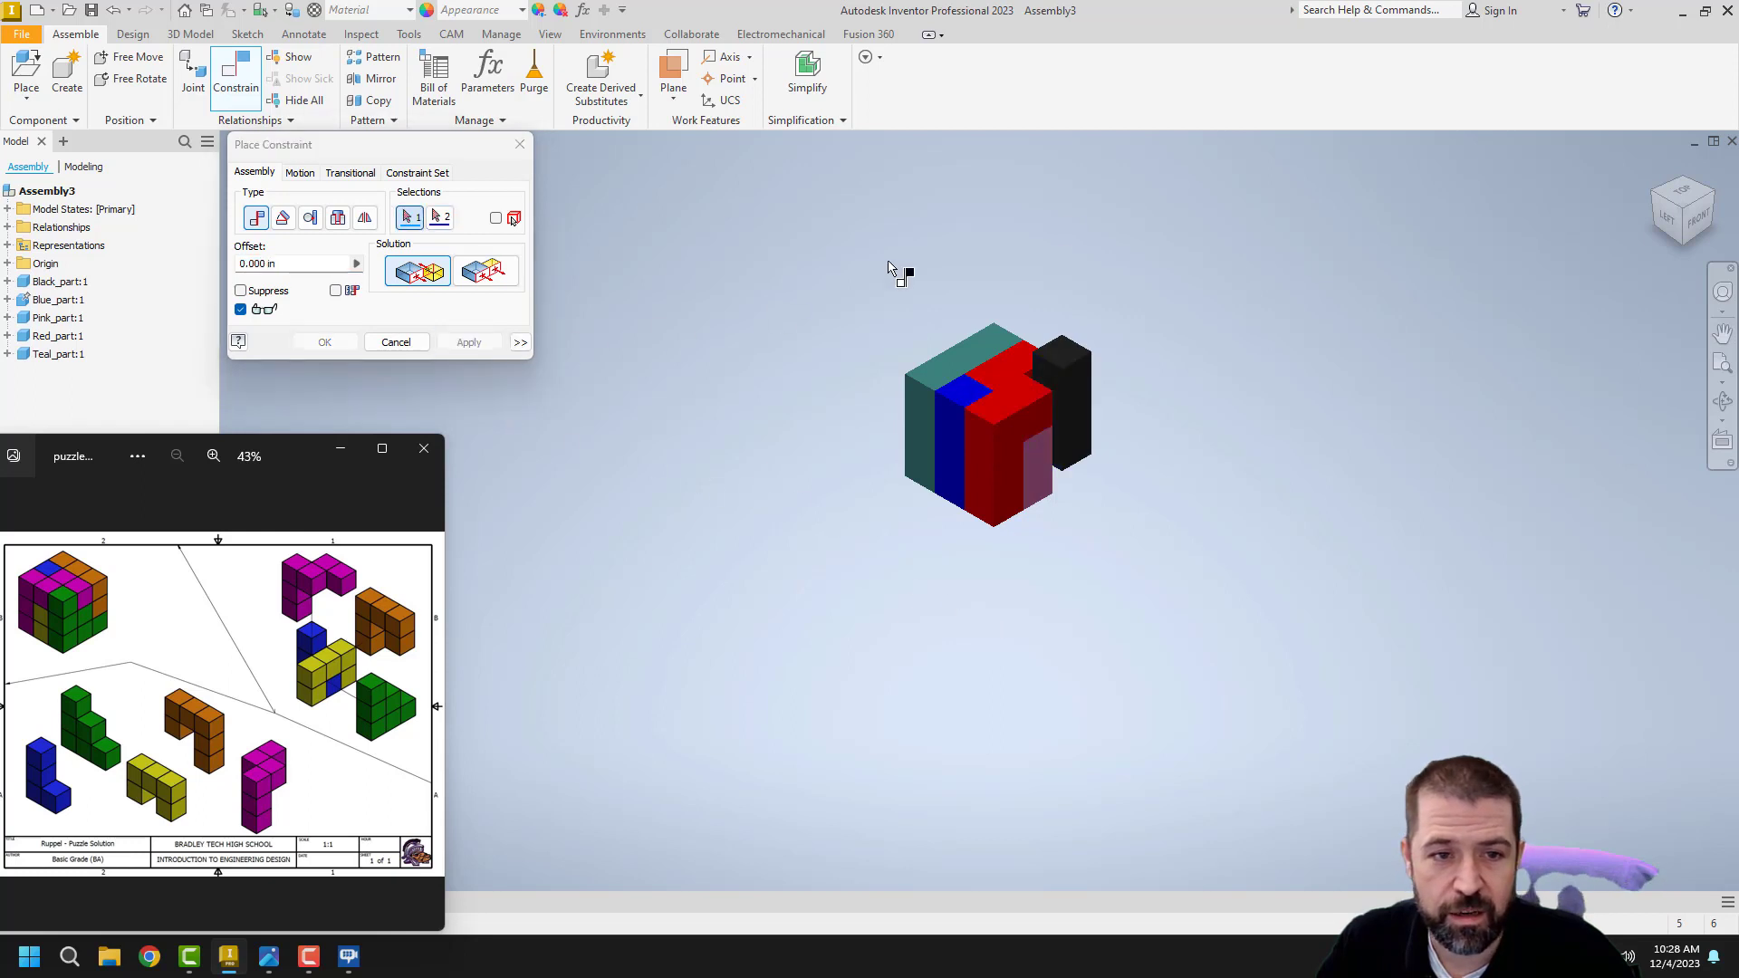
Step: Apply a Flush constraint with 0.000 in offset between the black part's uppermost end face and the red part's top face
left_click(1656, 172)
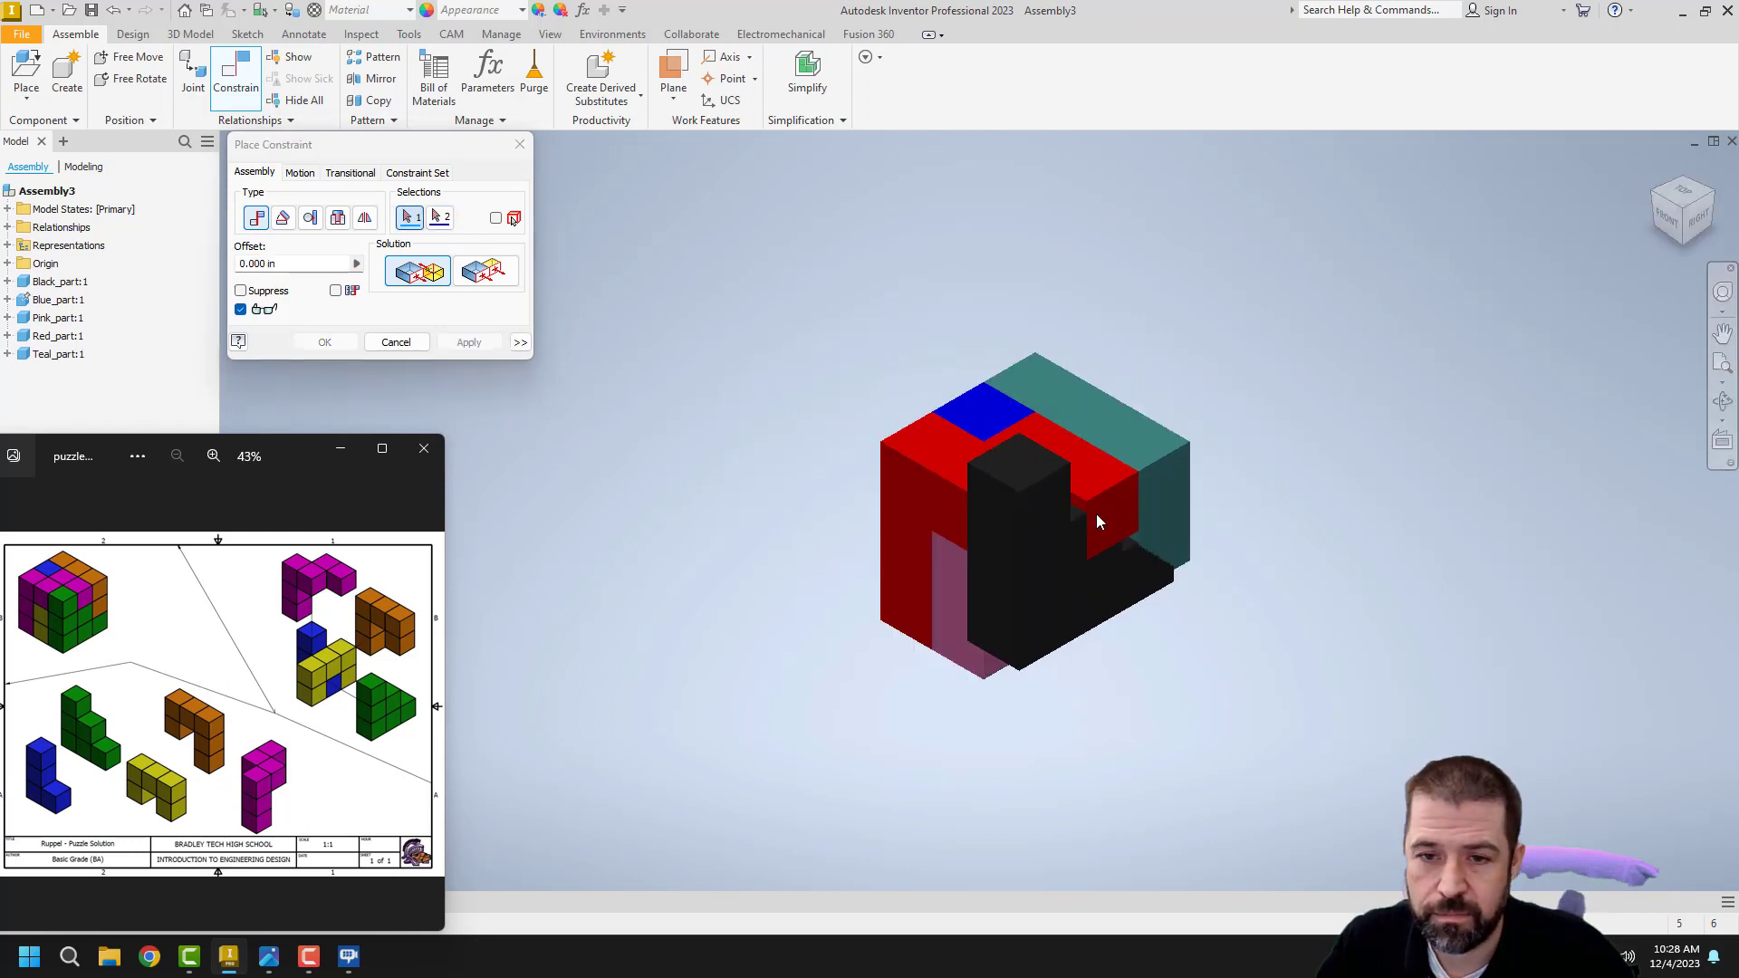
left_click(477, 276)
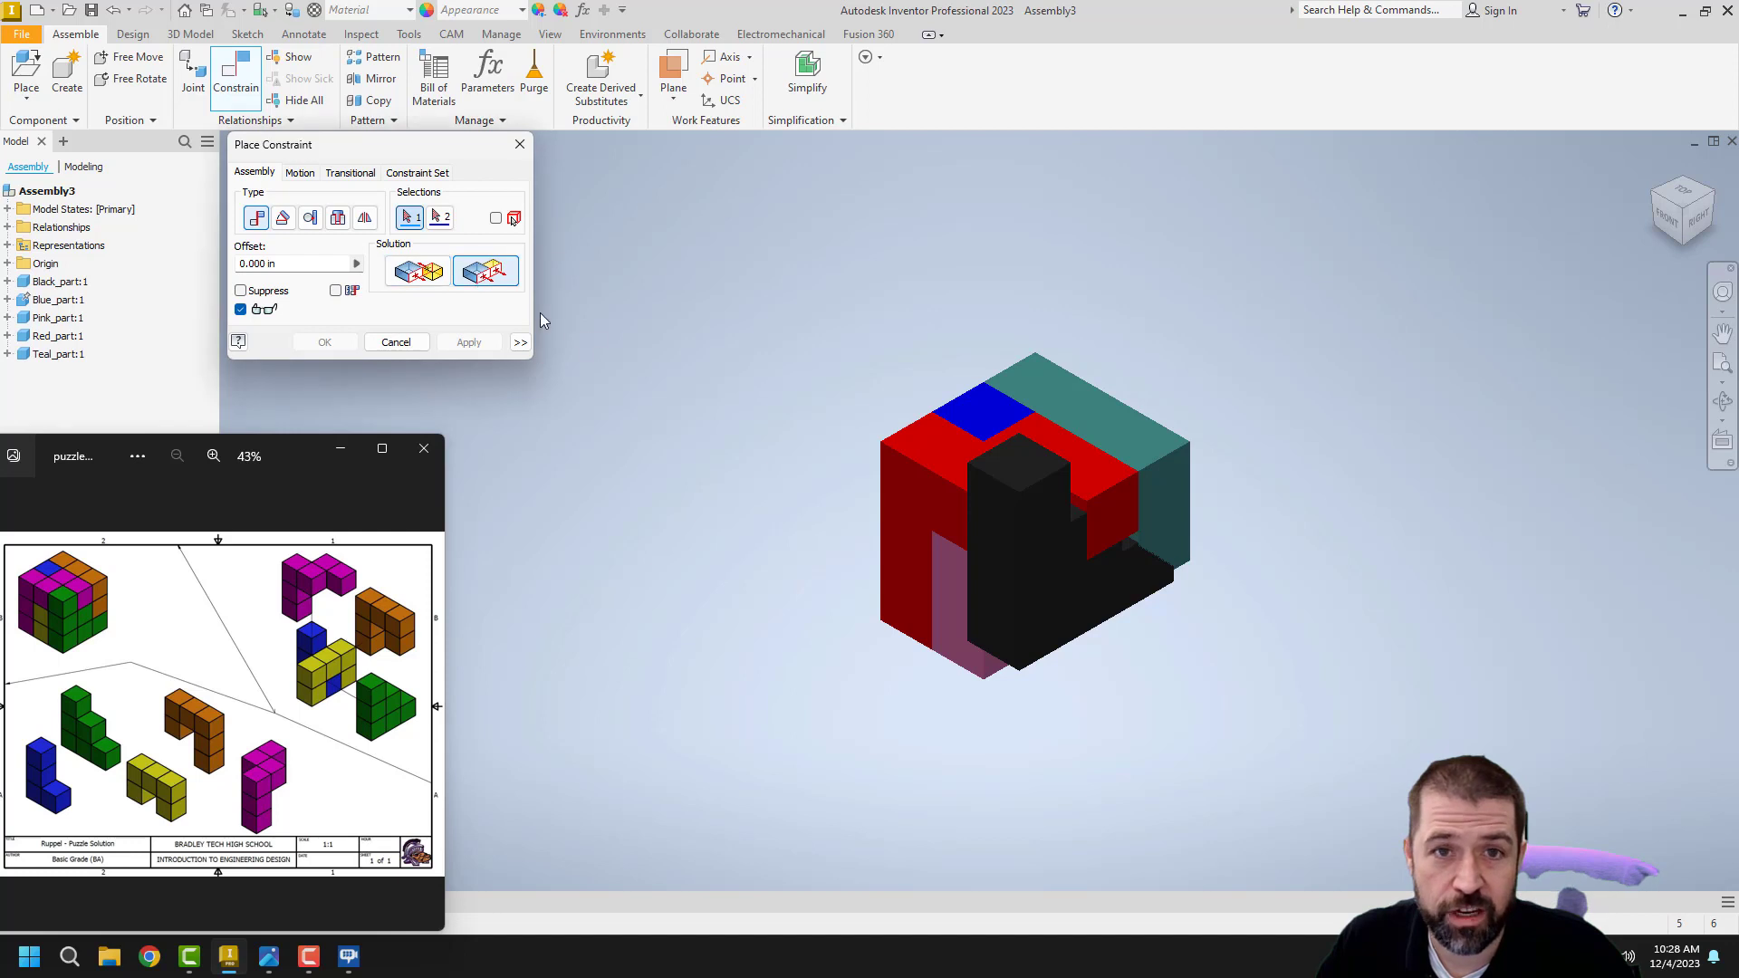
left_click(1012, 468)
left_click(932, 447)
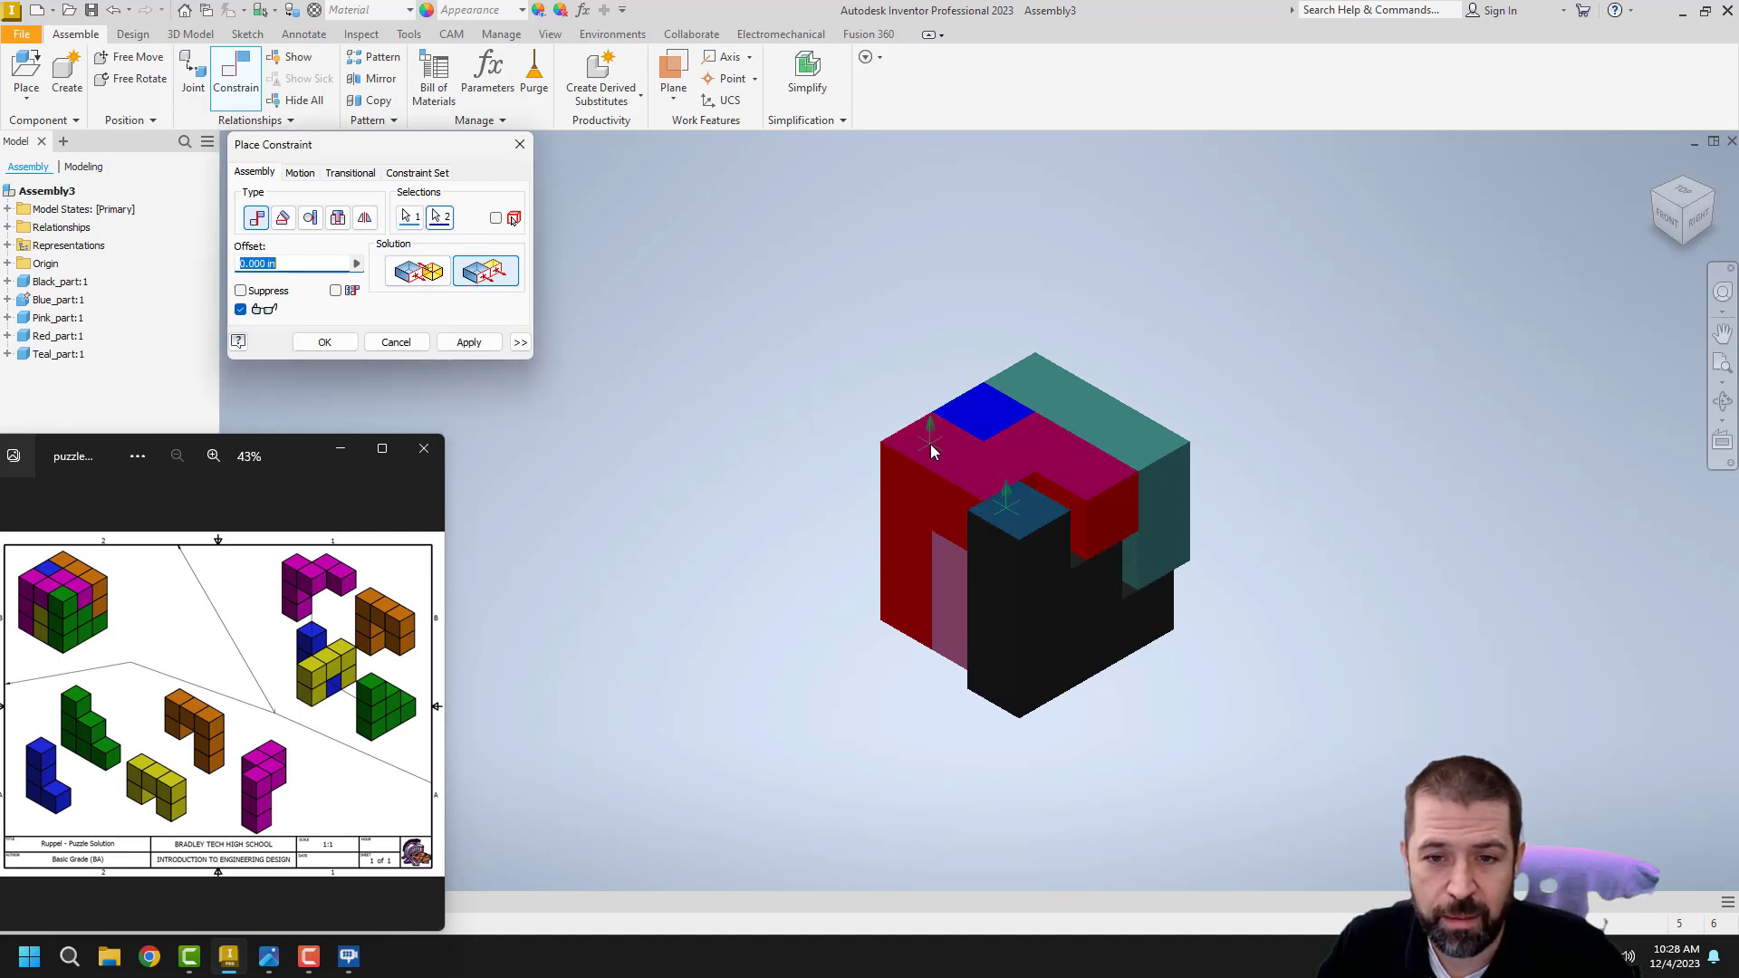
left_click(468, 342)
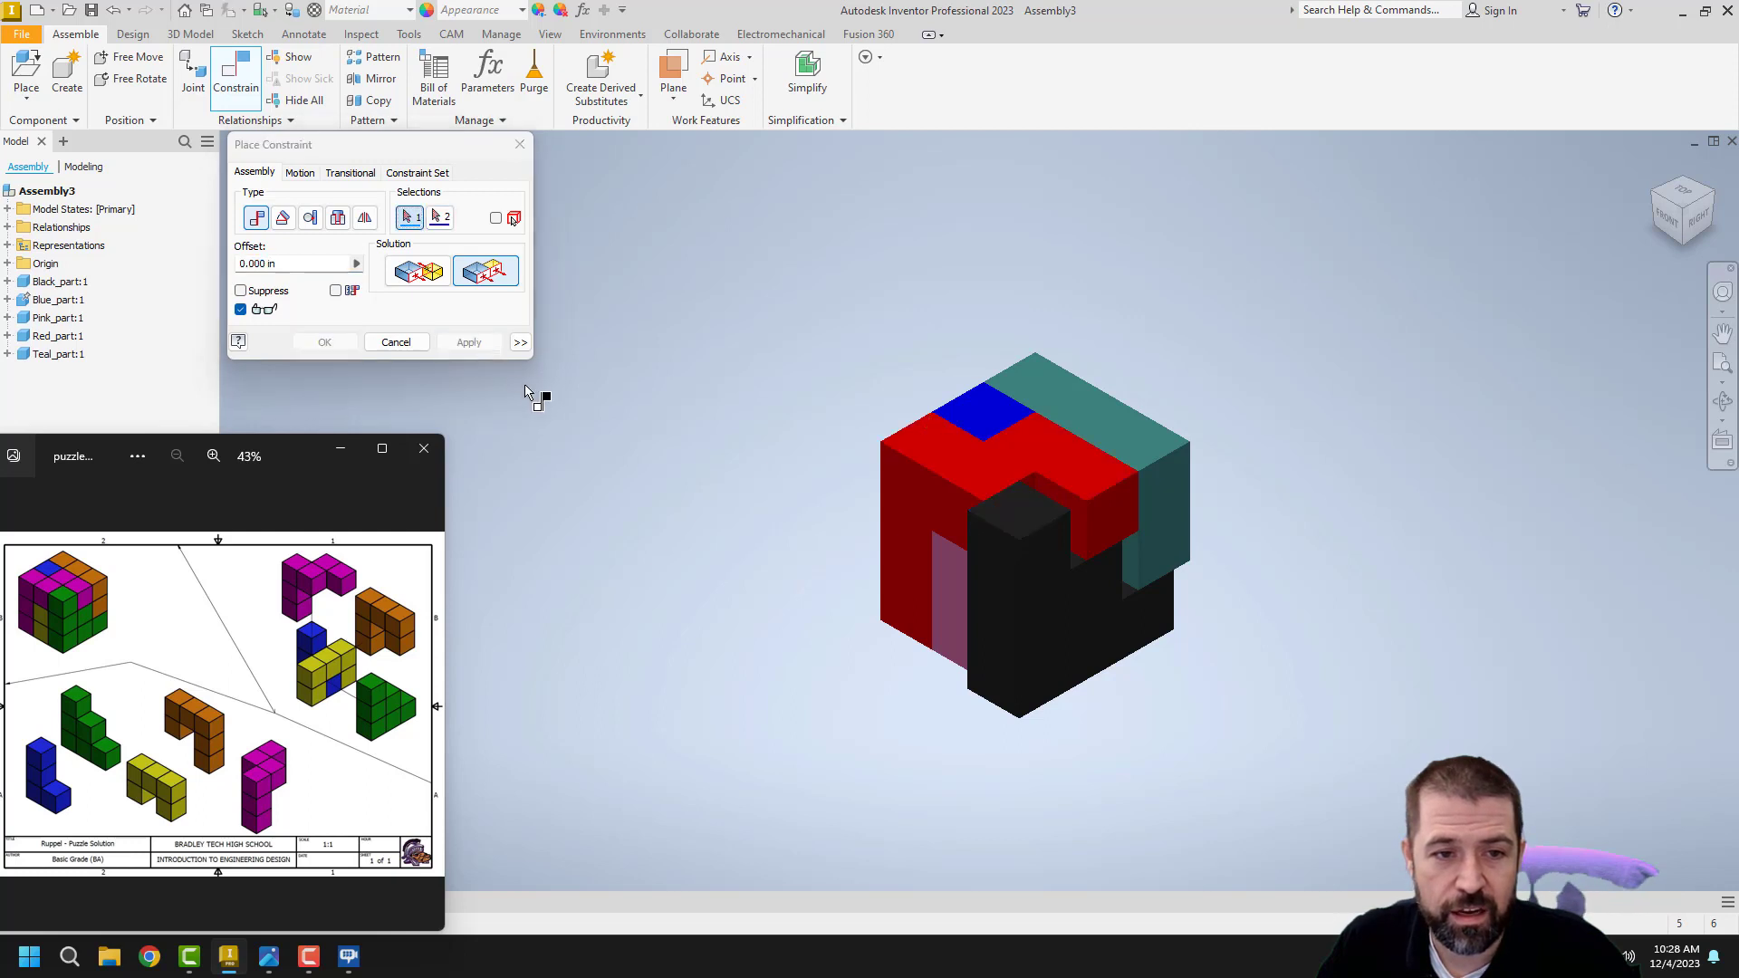
Step: Apply a Flush constraint with 0.000 in offset between the red part's large outer face and the black part's tall narrow side face
scroll(978, 547, "up", 2)
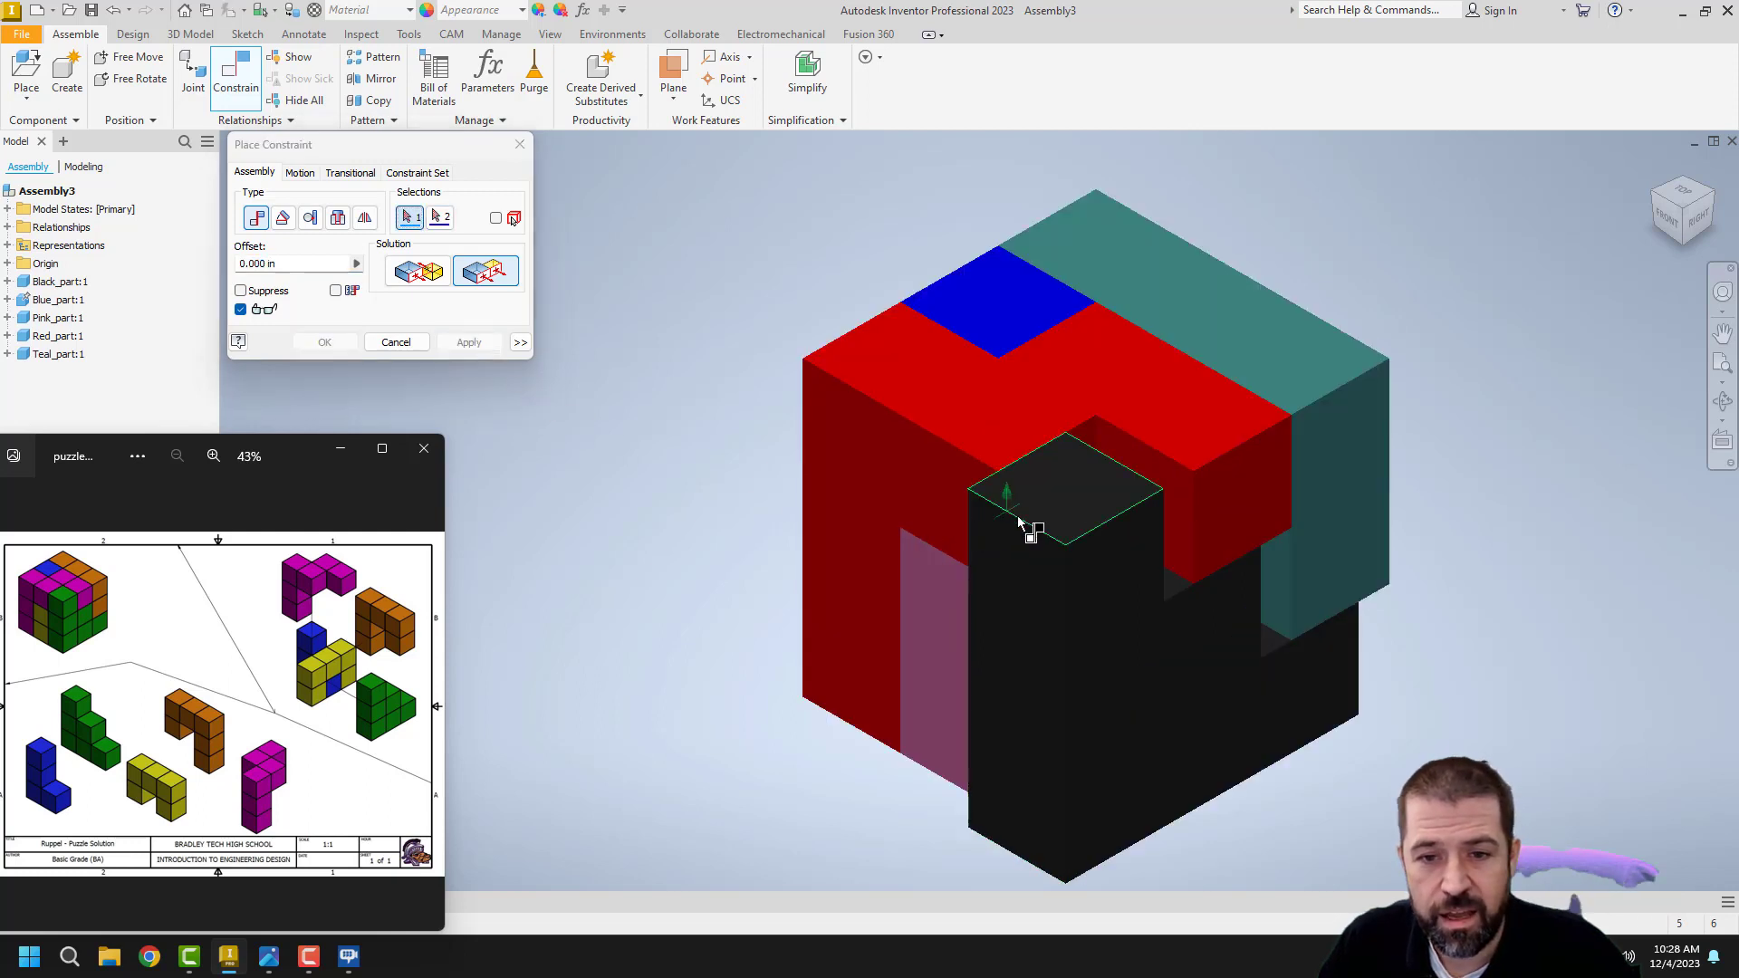
left_click(930, 480)
left_click(1016, 600)
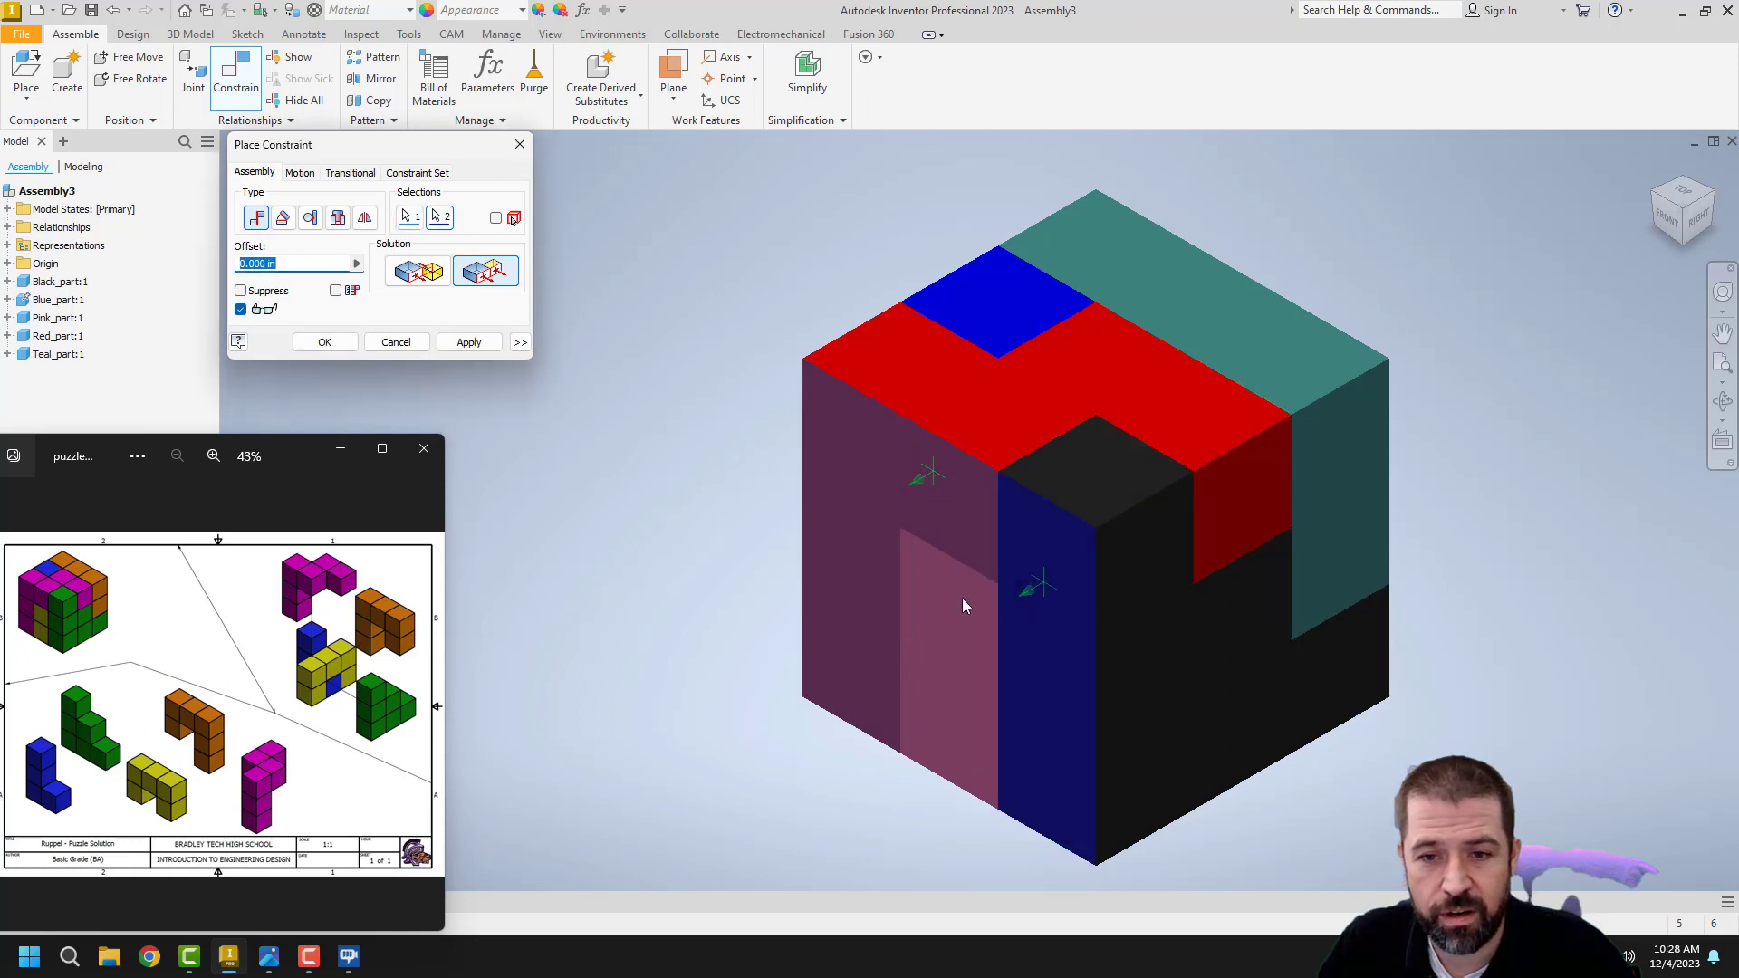
left_click(469, 342)
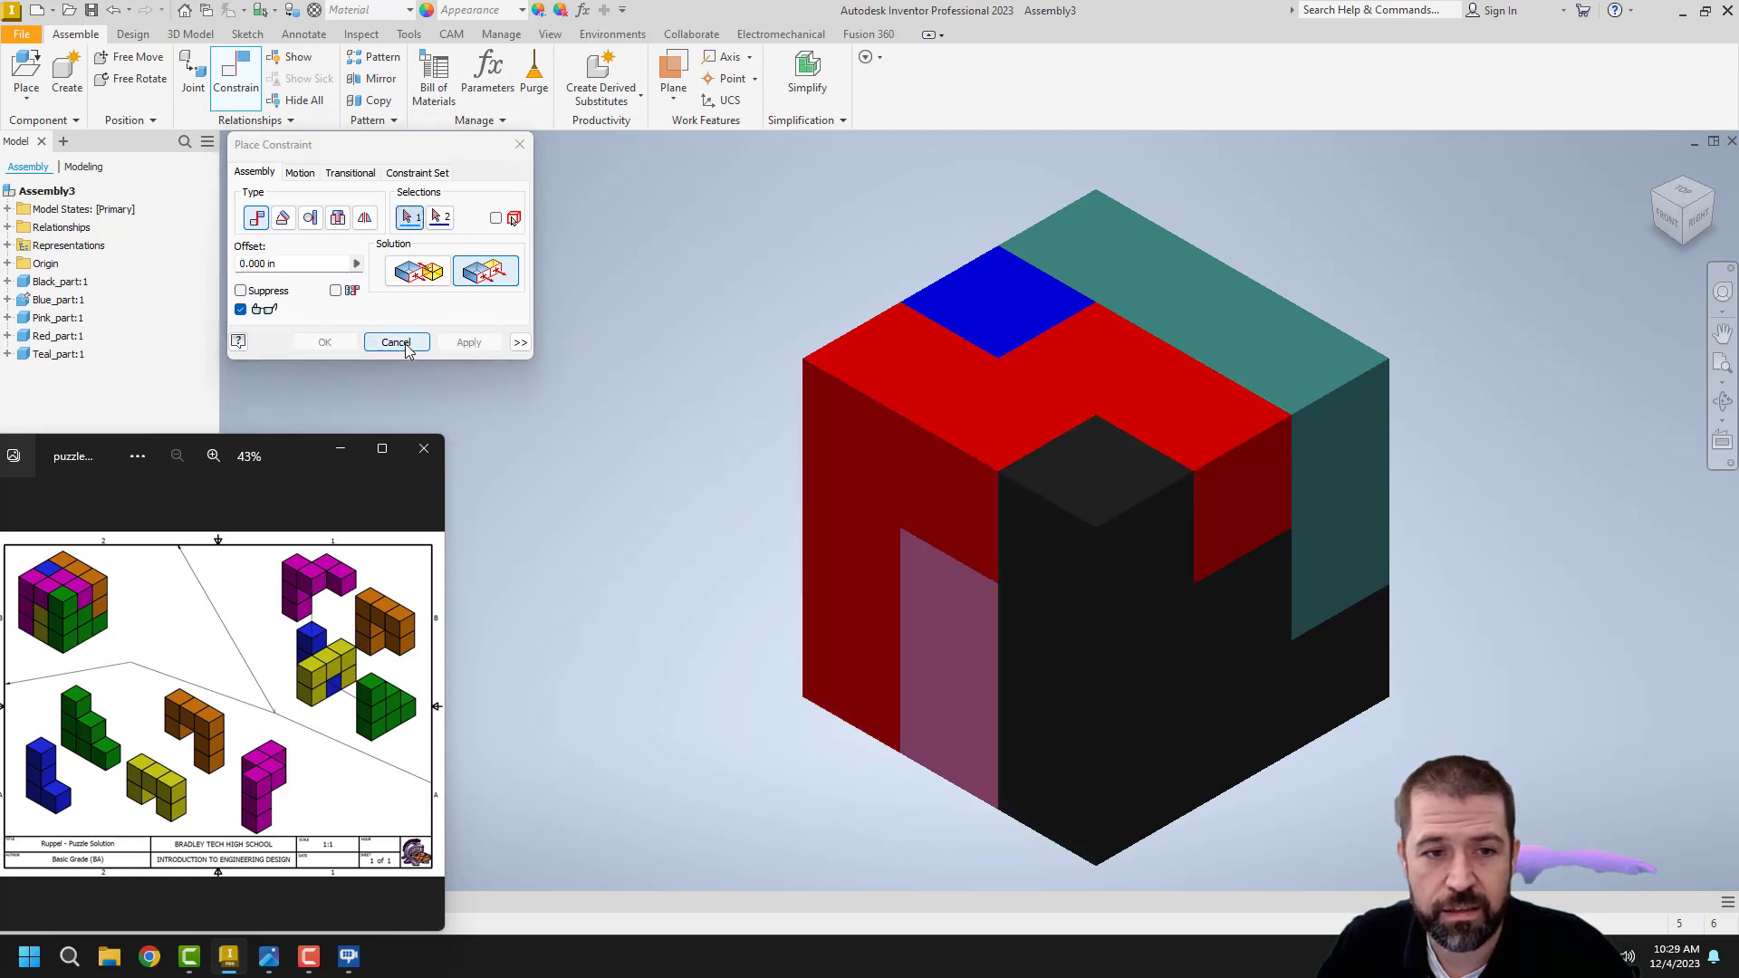
left_click(405, 346)
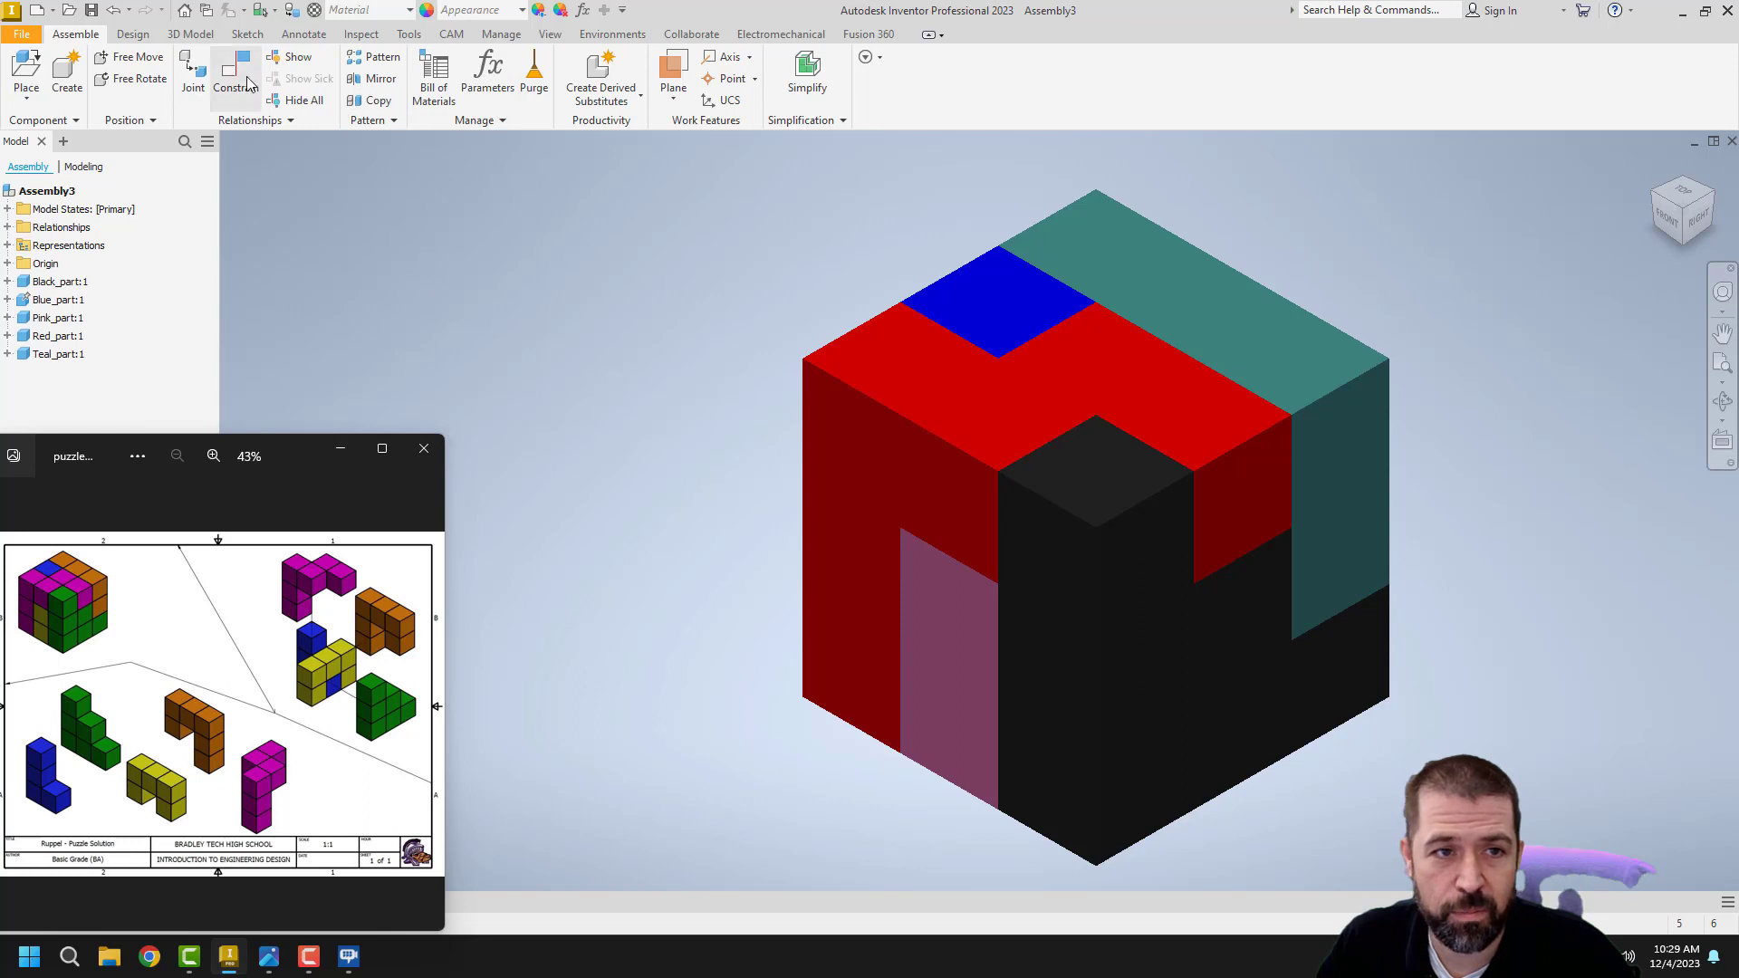
left_click(237, 82)
left_click(488, 274)
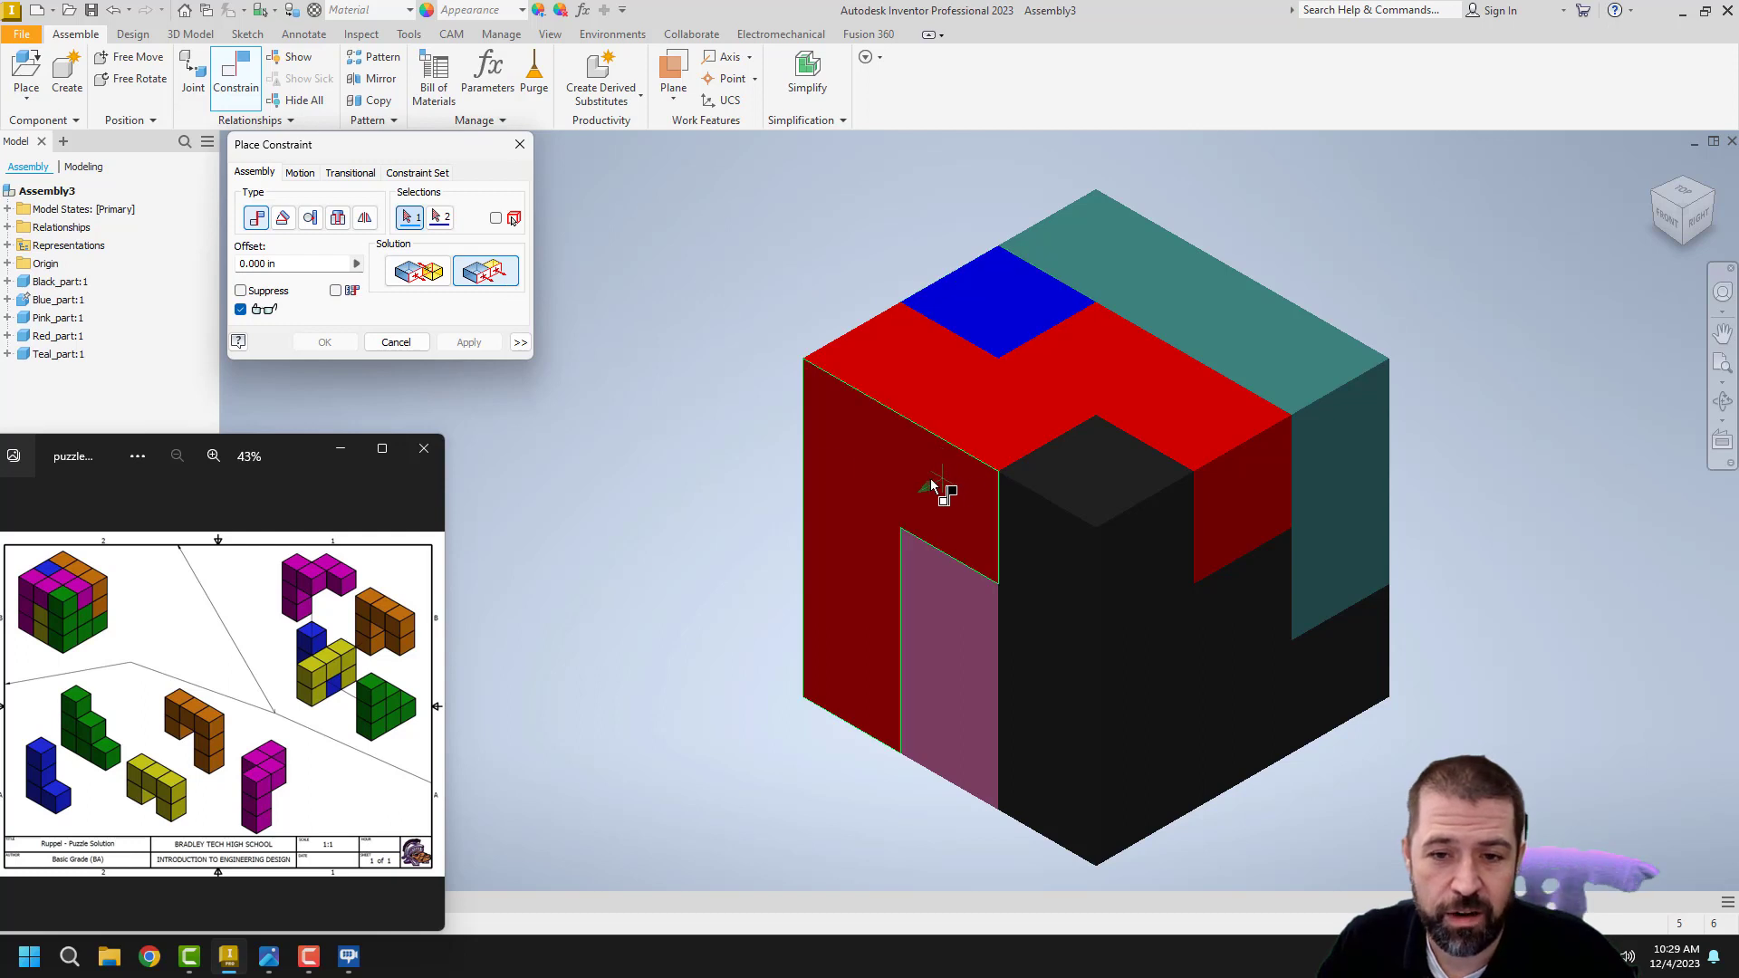
left_click(395, 342)
Step: Select individual parts of the assembled cube and view it from another angle to check how they fit together
left_click(843, 511)
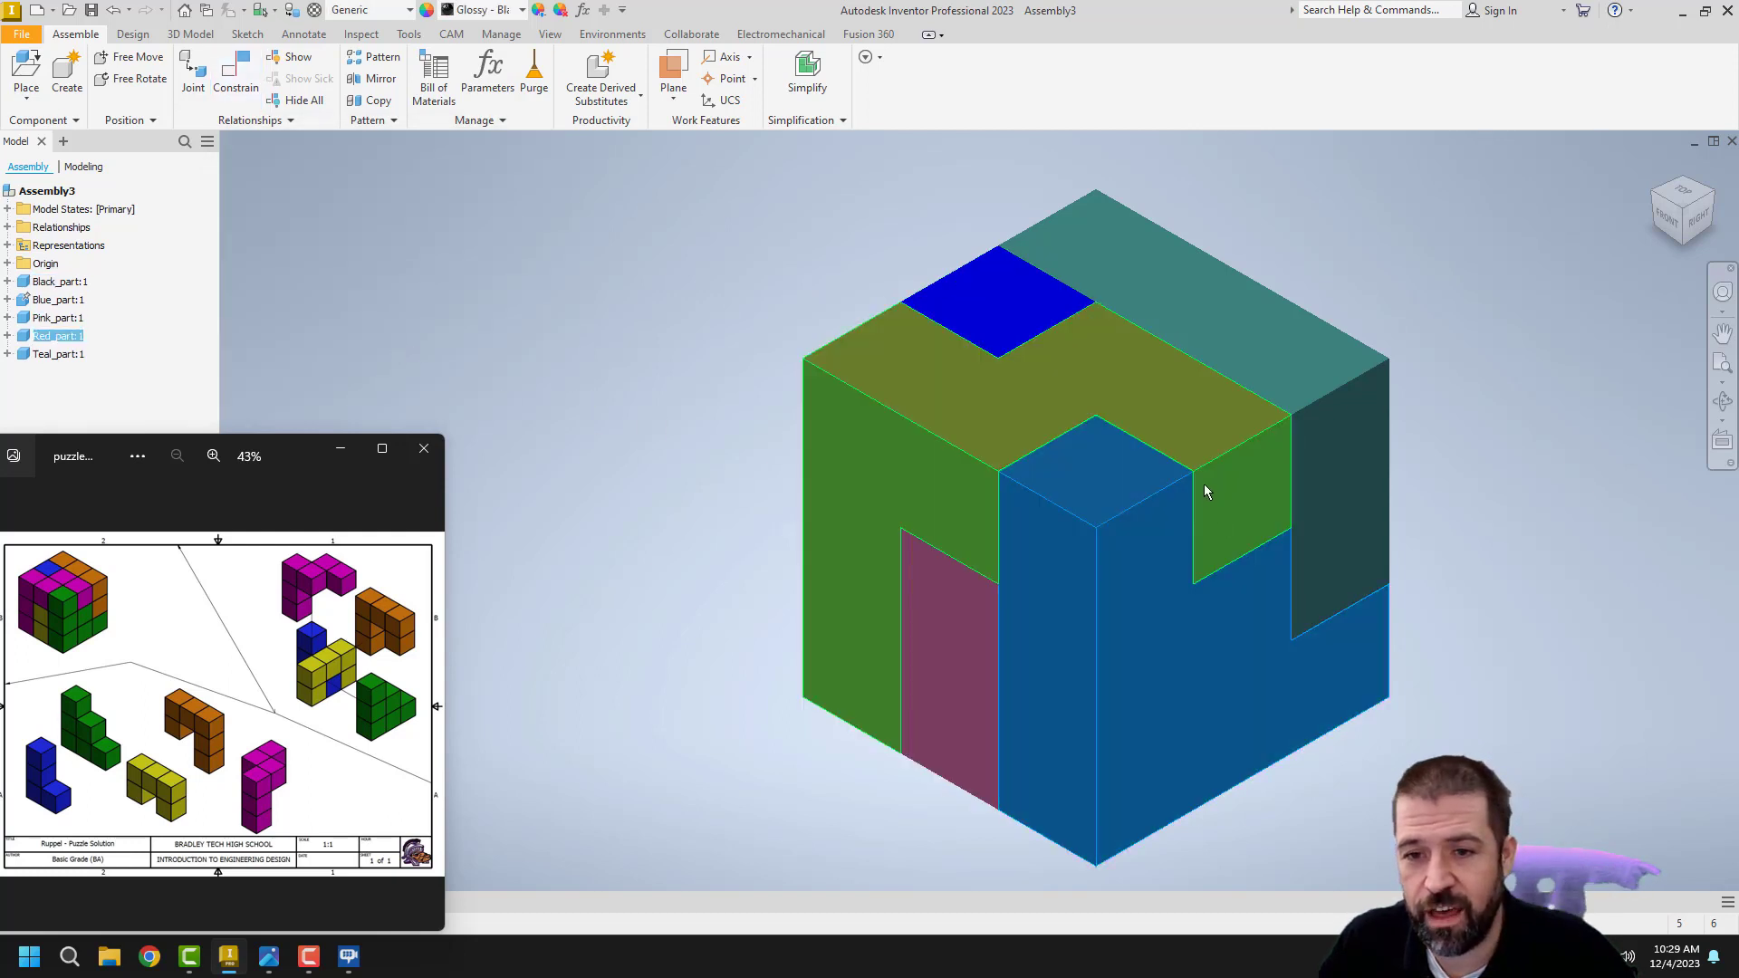
left_click(1003, 323)
left_click(1219, 276)
middle_click_drag(1286, 434, 1135, 475)
scroll(1209, 448, "down", 3)
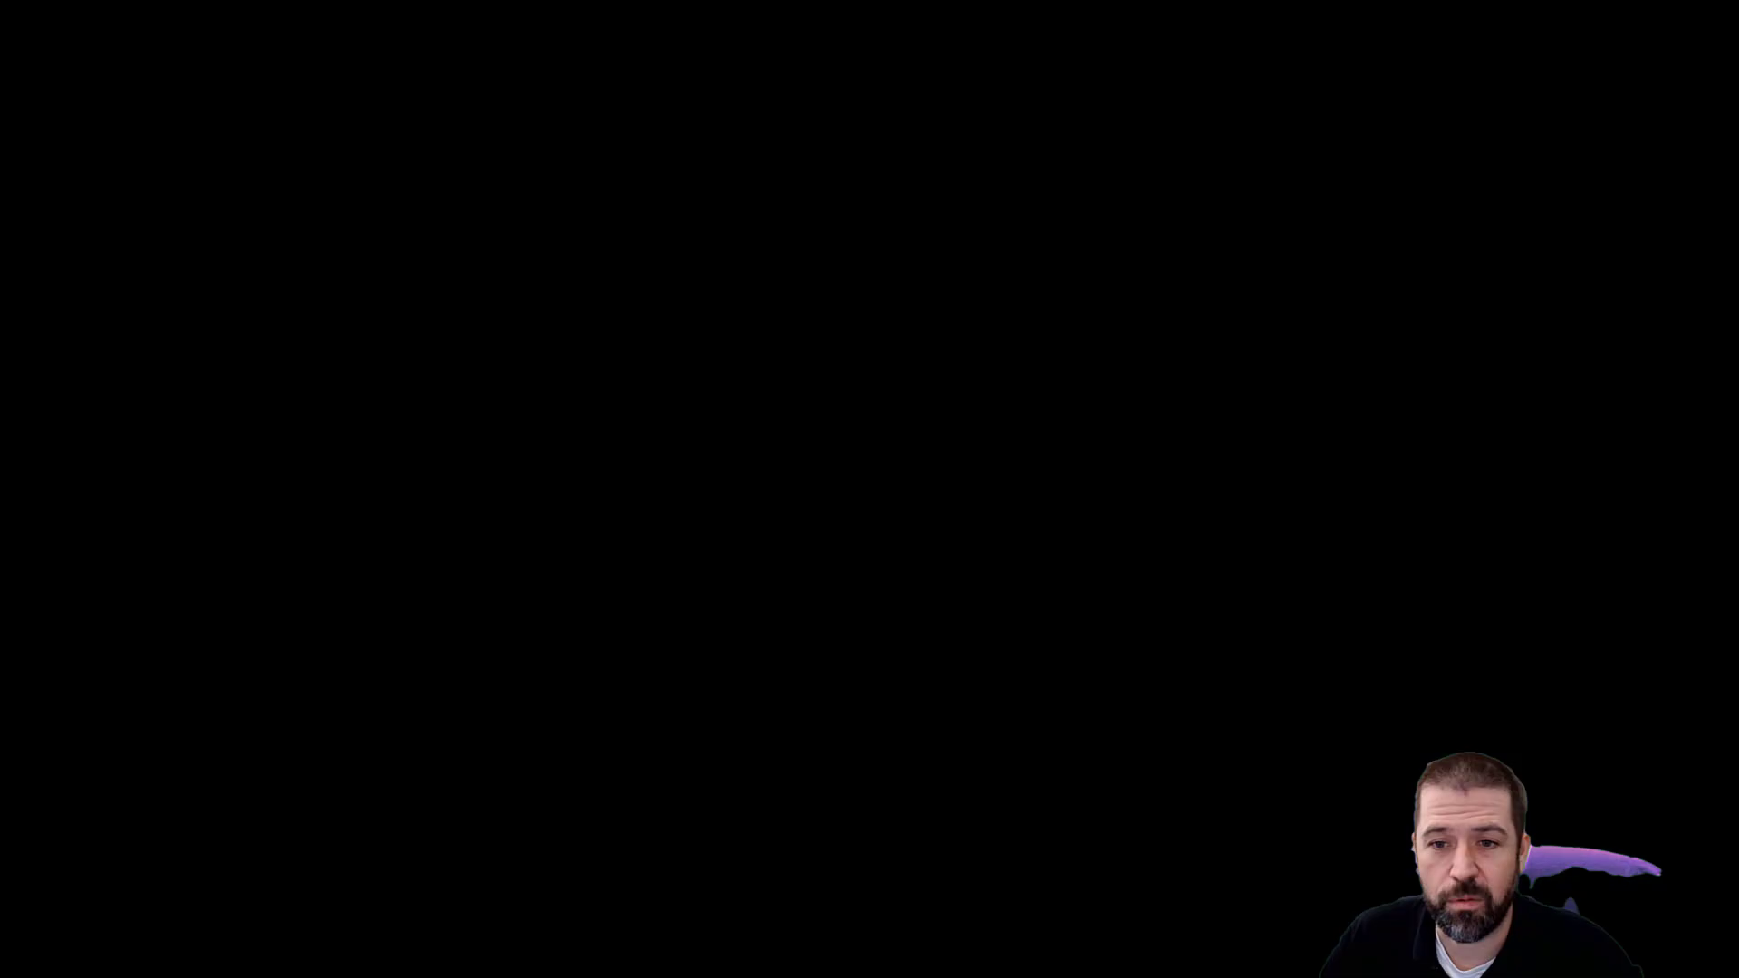